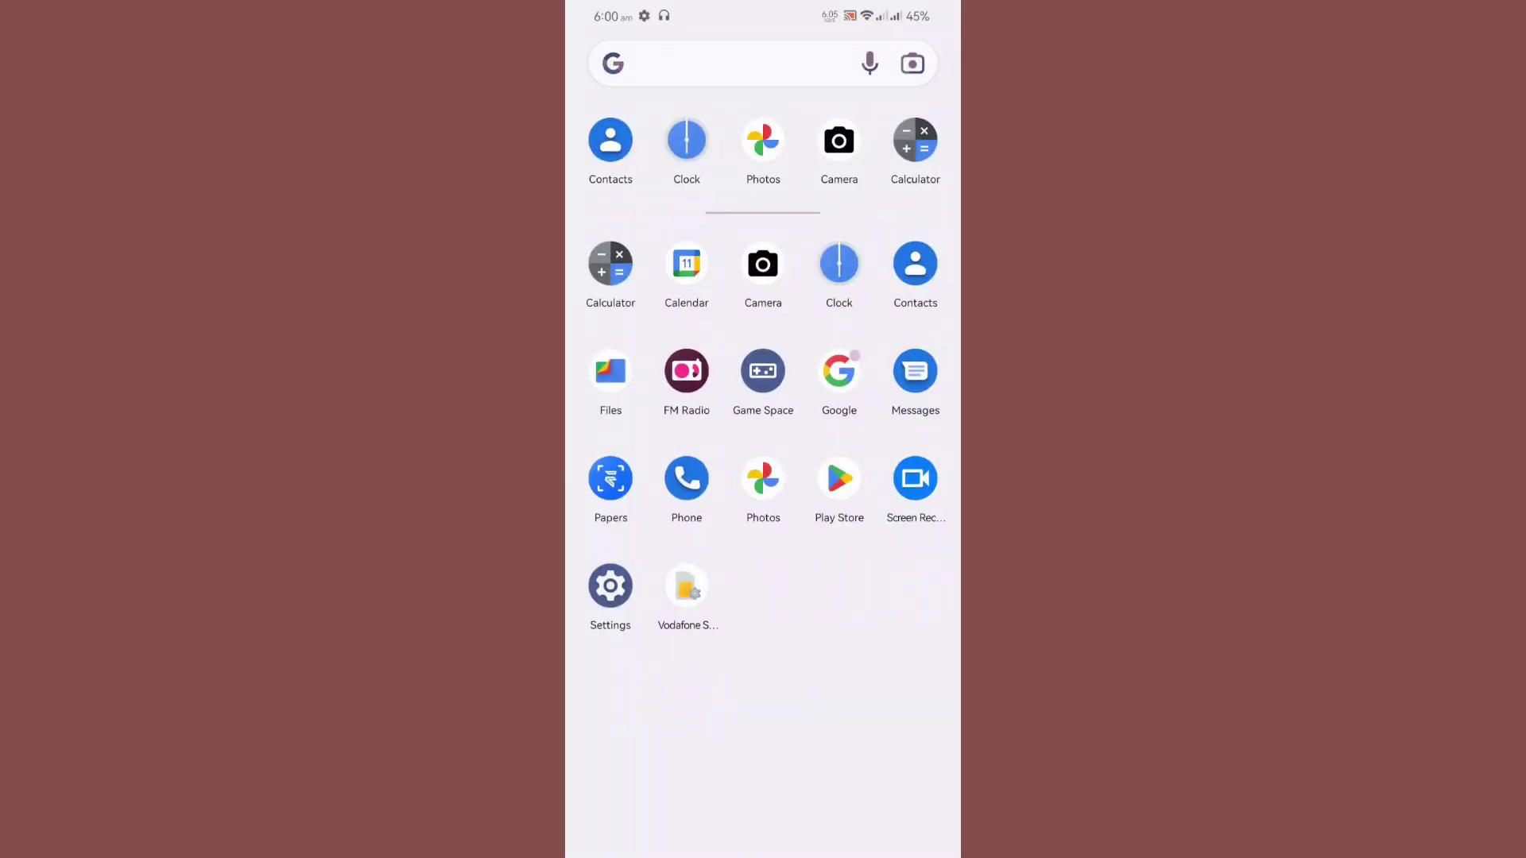
Swipe the app drawer down to return to the Pixel Launcher home screen.
left_click_drag(763, 299, 763, 656)
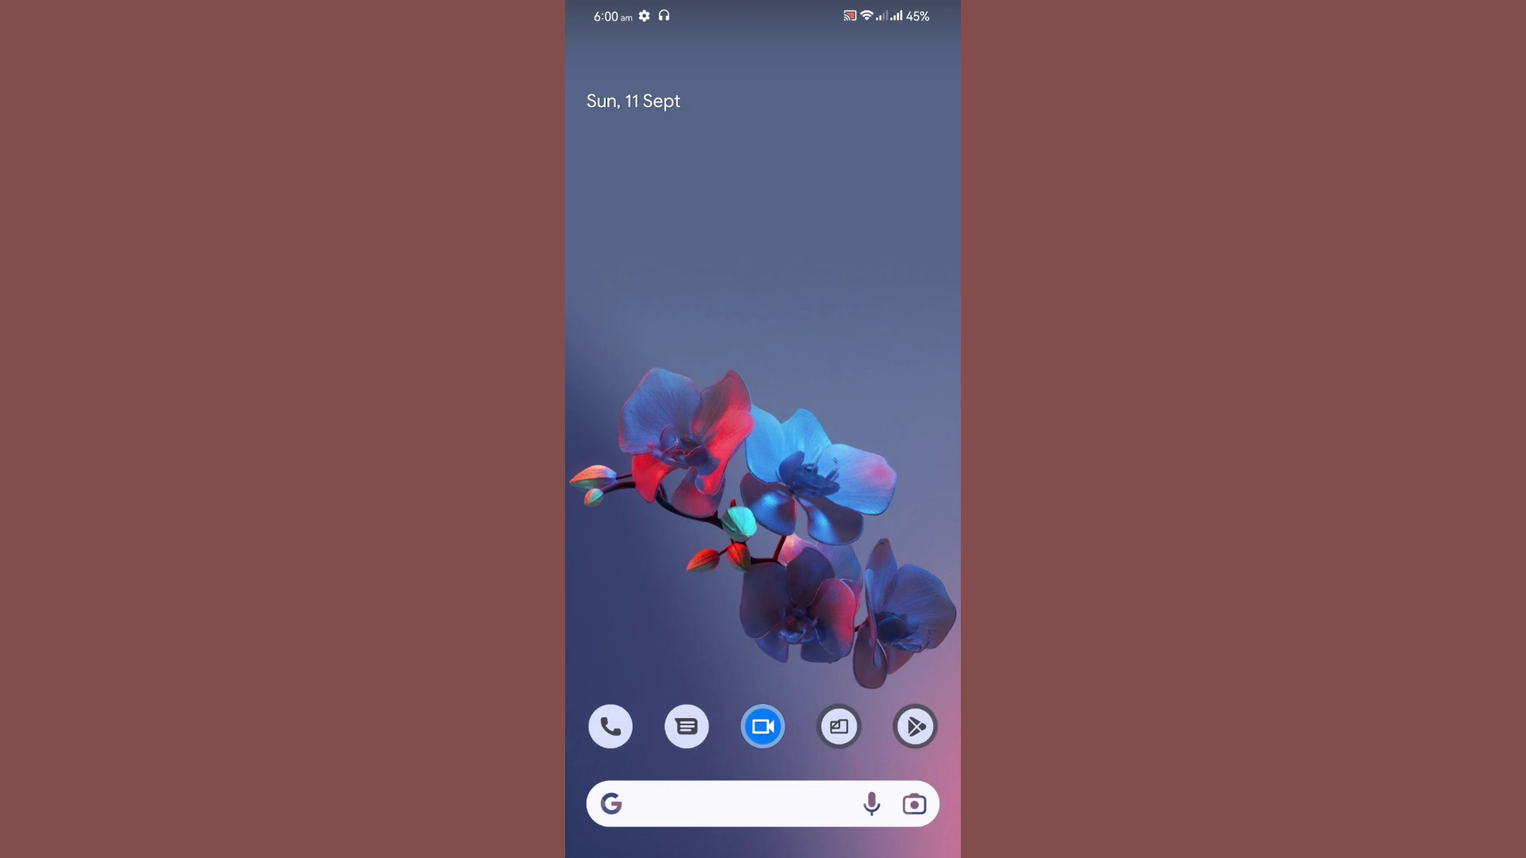
left_click_drag(763, 849, 763, 537)
left_click_drag(667, 447, 906, 447)
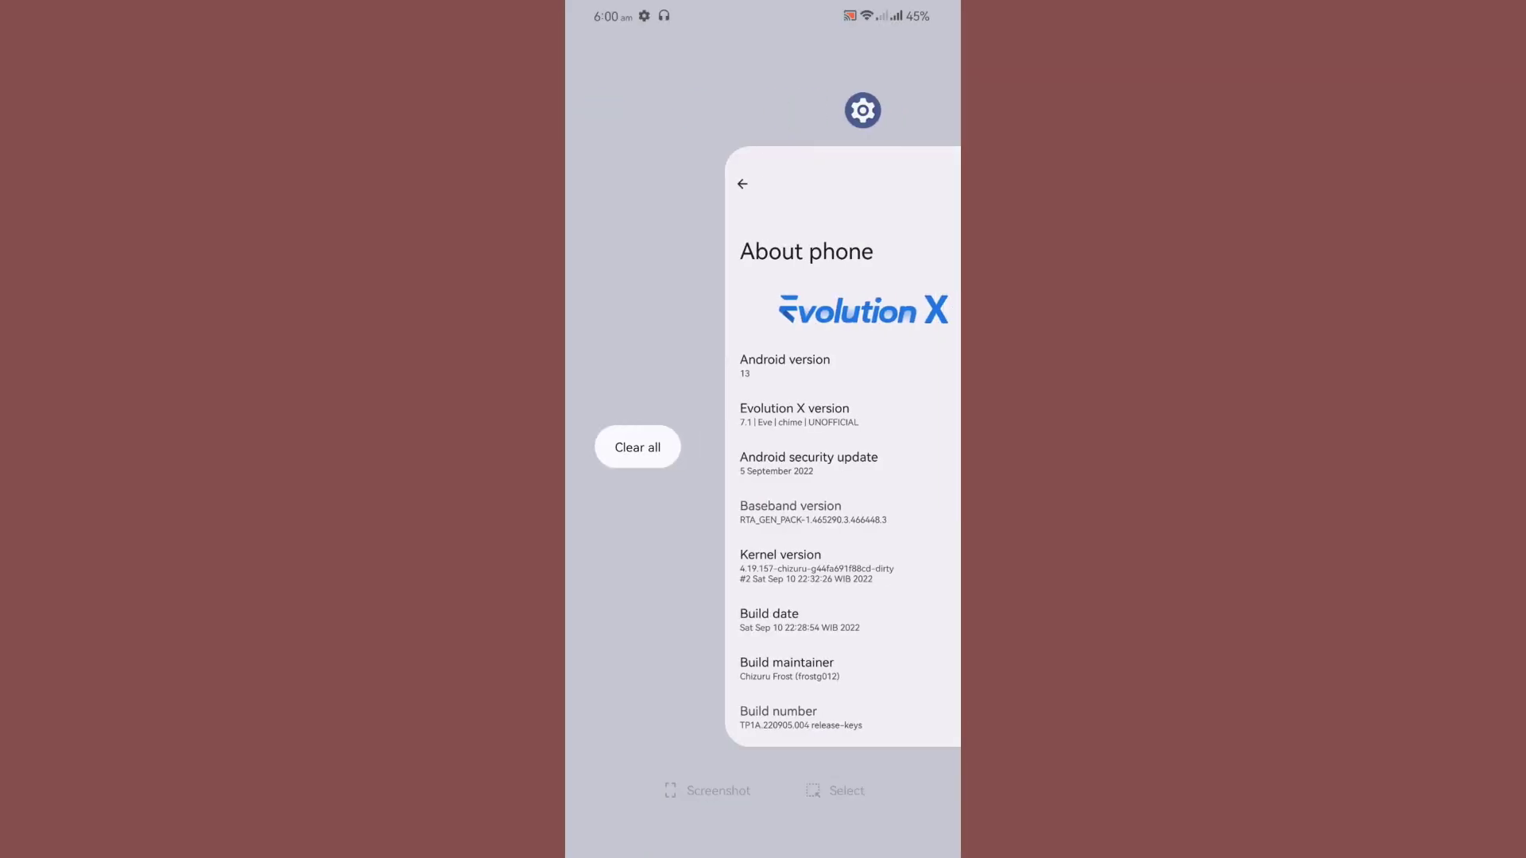
left_click(842, 448)
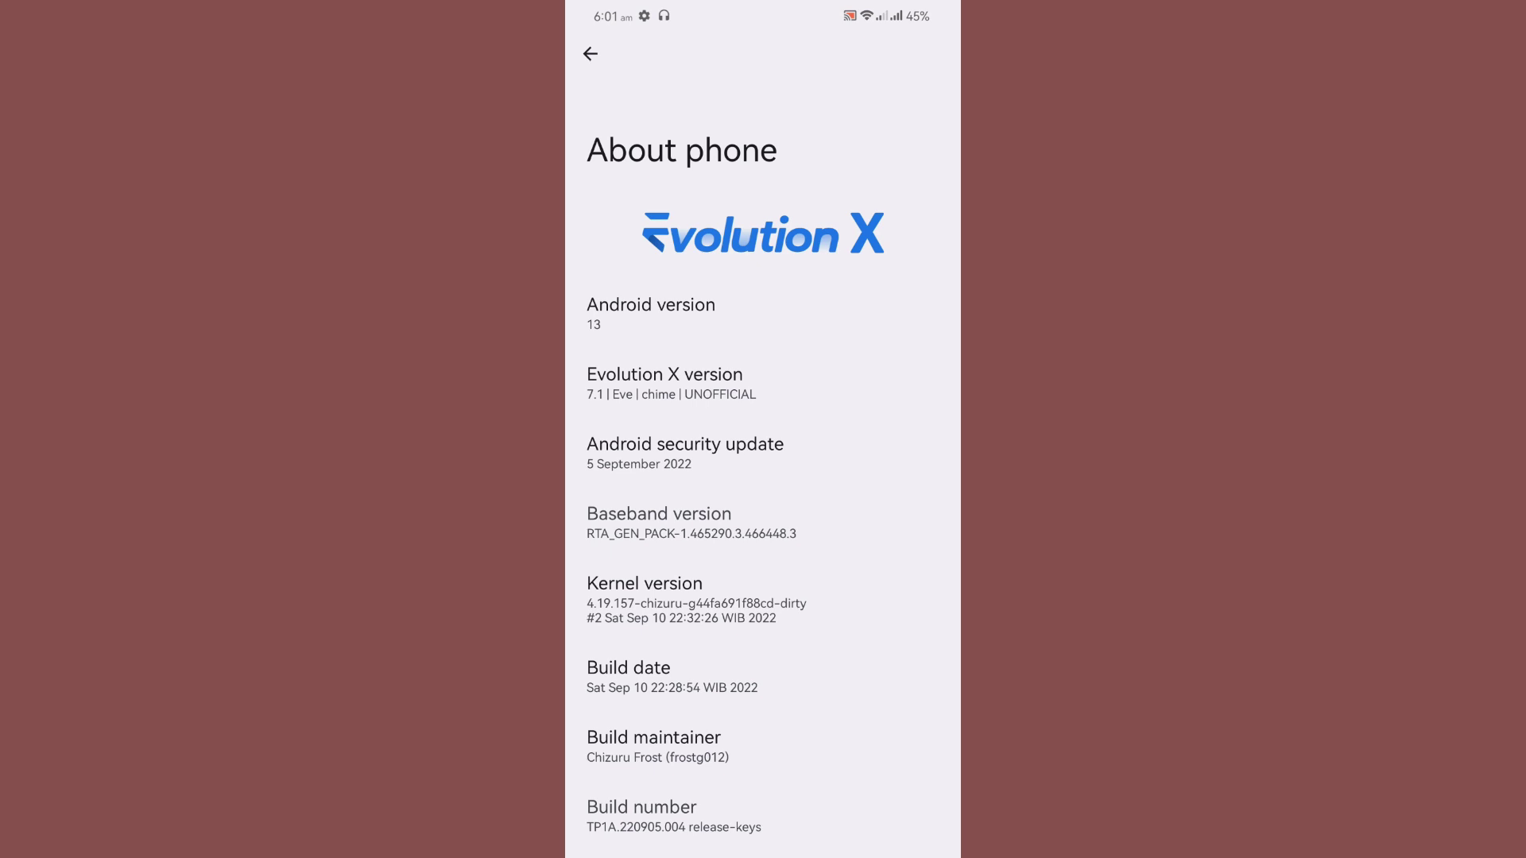
scroll(763, 429, "down", 2)
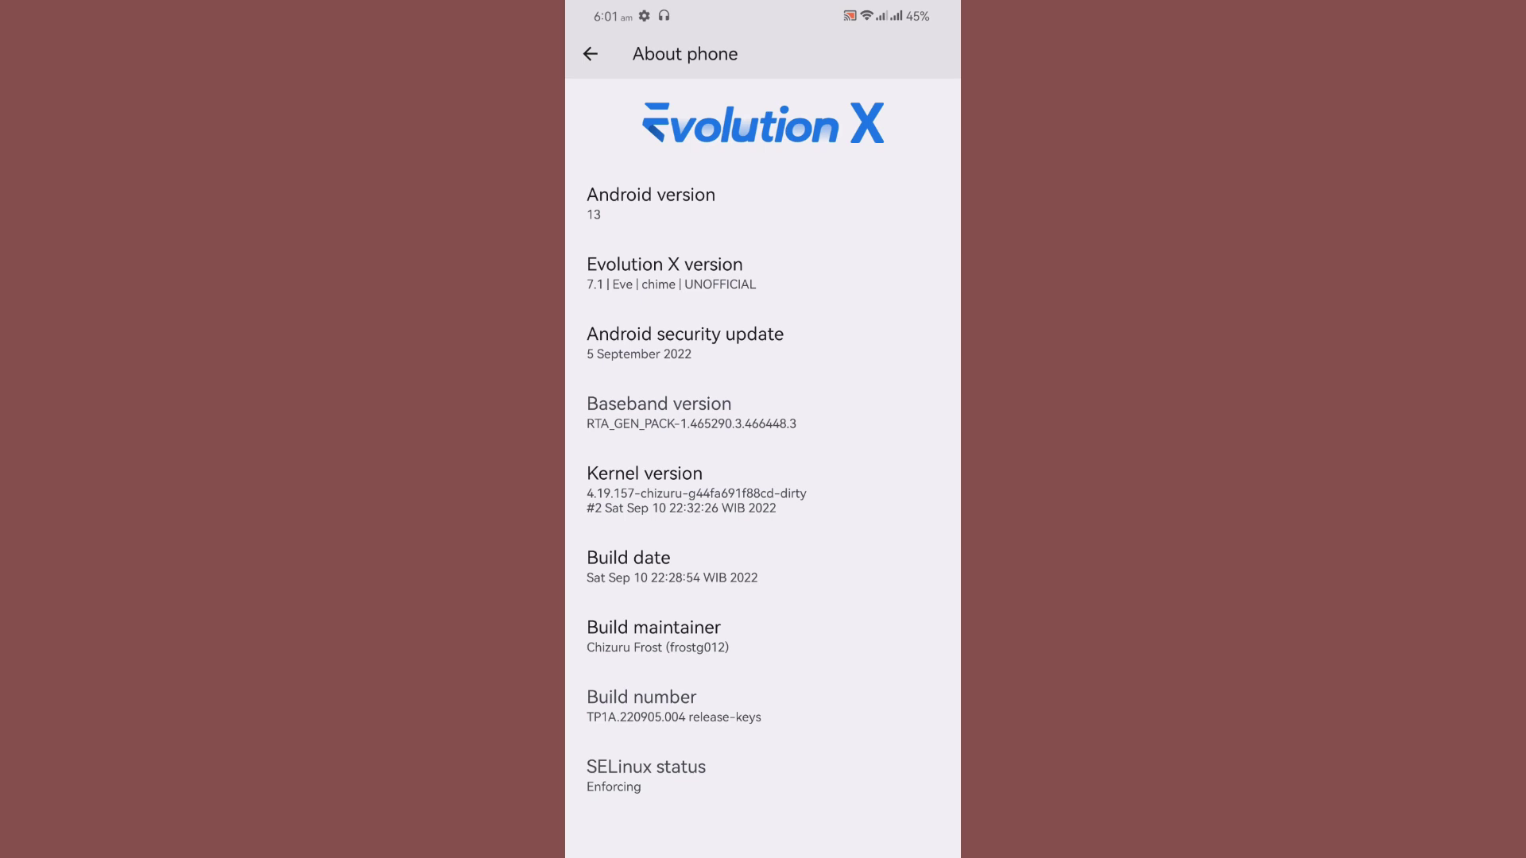
key("Home")
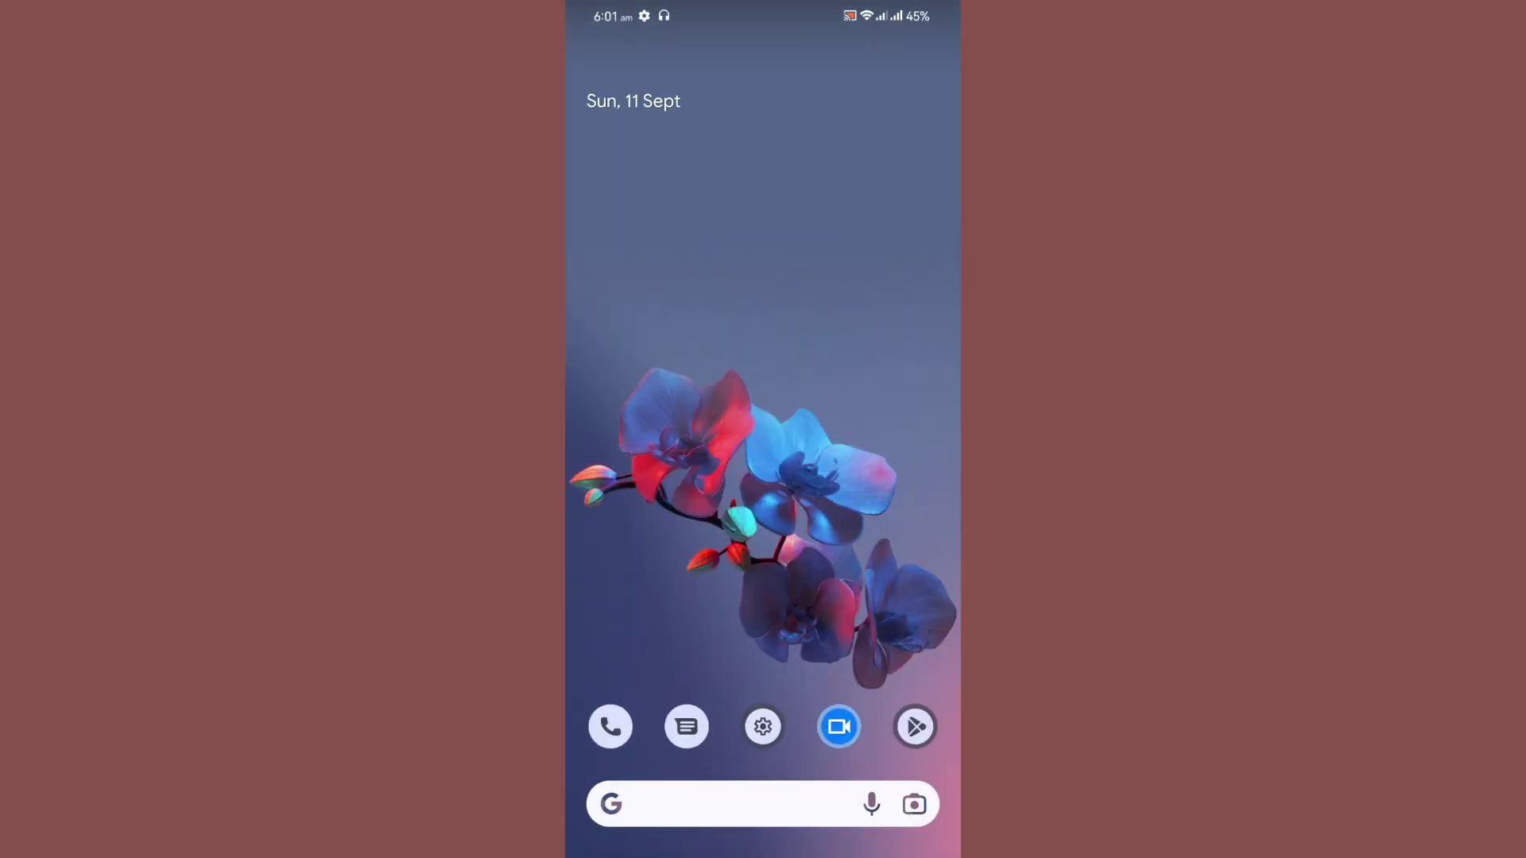
left_click_drag(764, 6, 763, 478)
left_click_drag(764, 71, 762, 597)
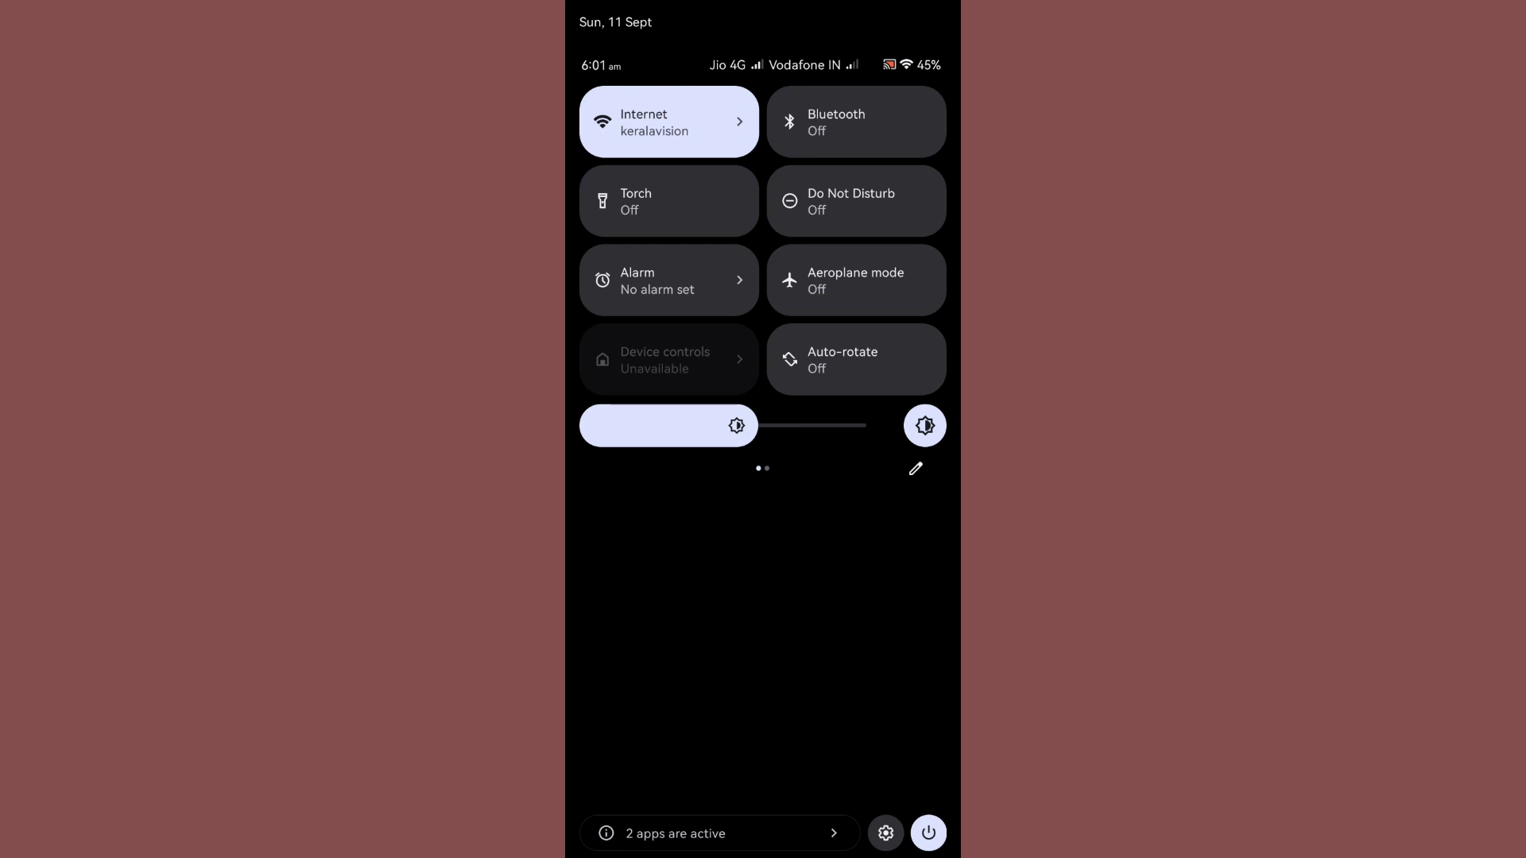
left_click_drag(764, 655, 763, 239)
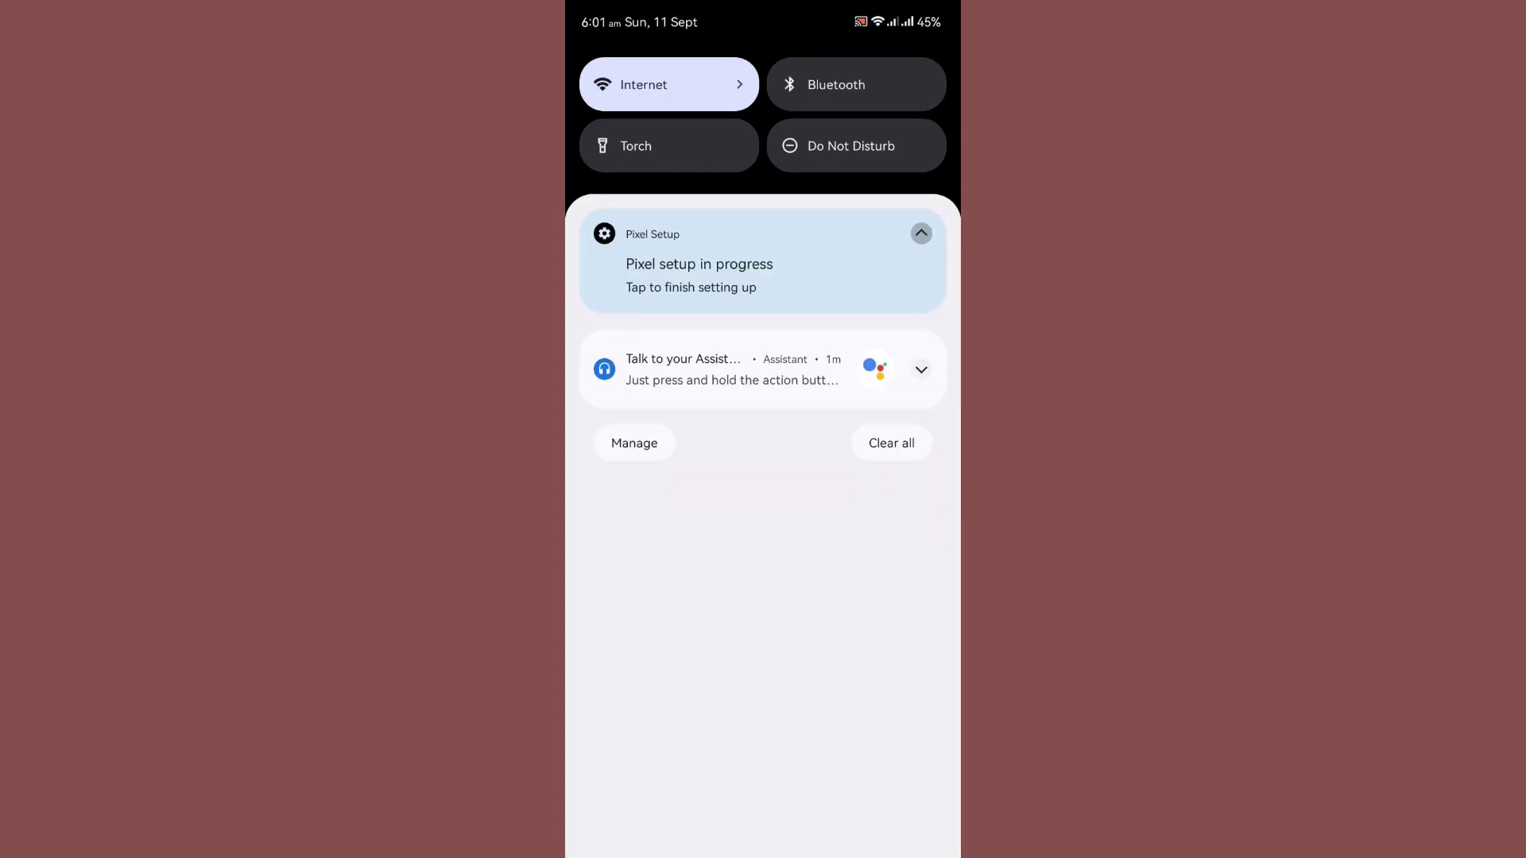
left_click_drag(764, 178, 764, 715)
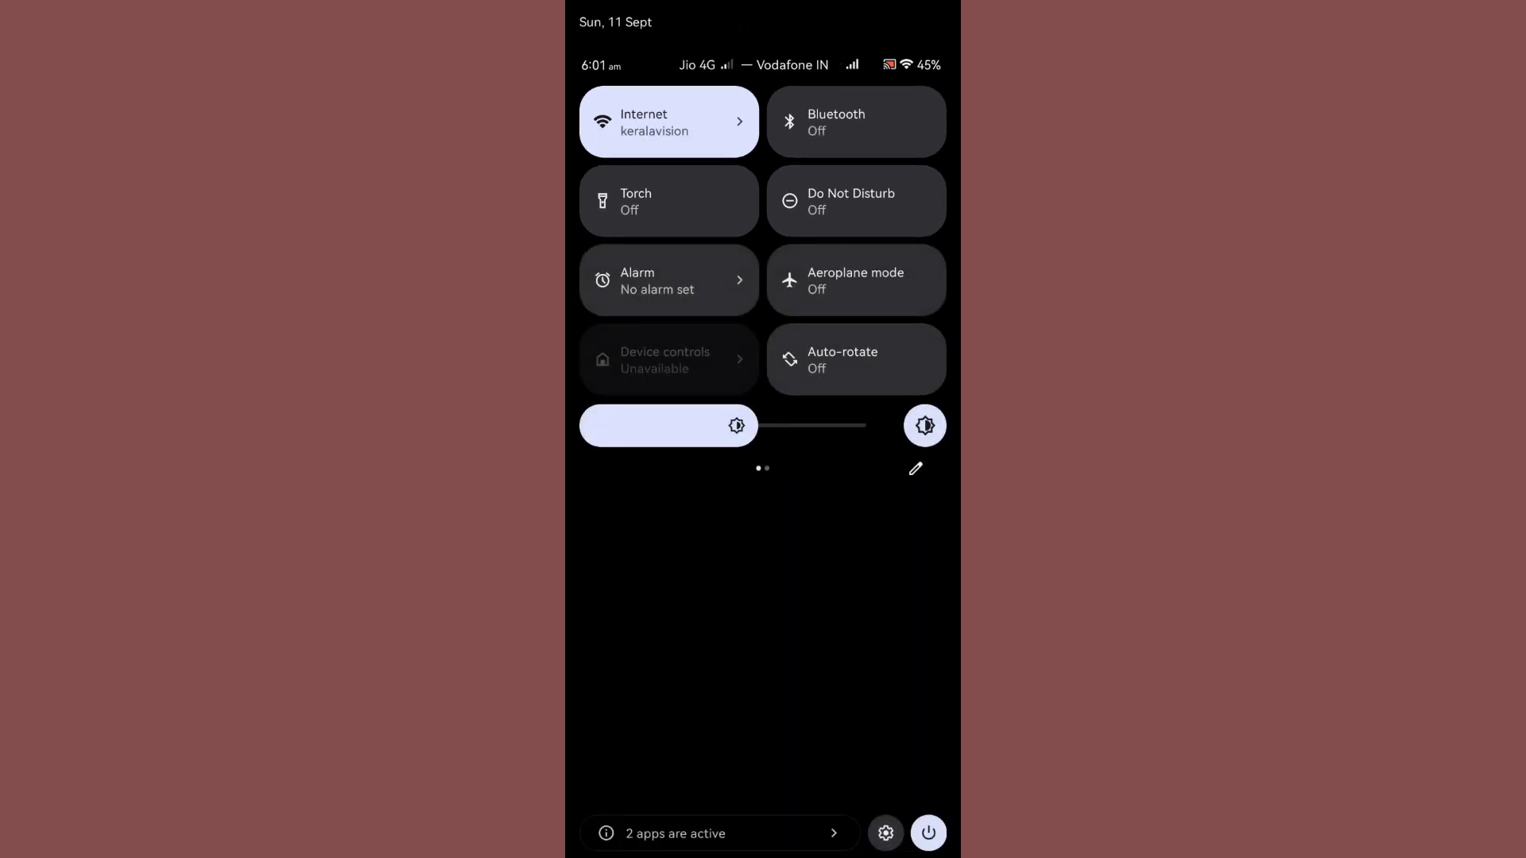
left_click_drag(763, 715, 763, 179)
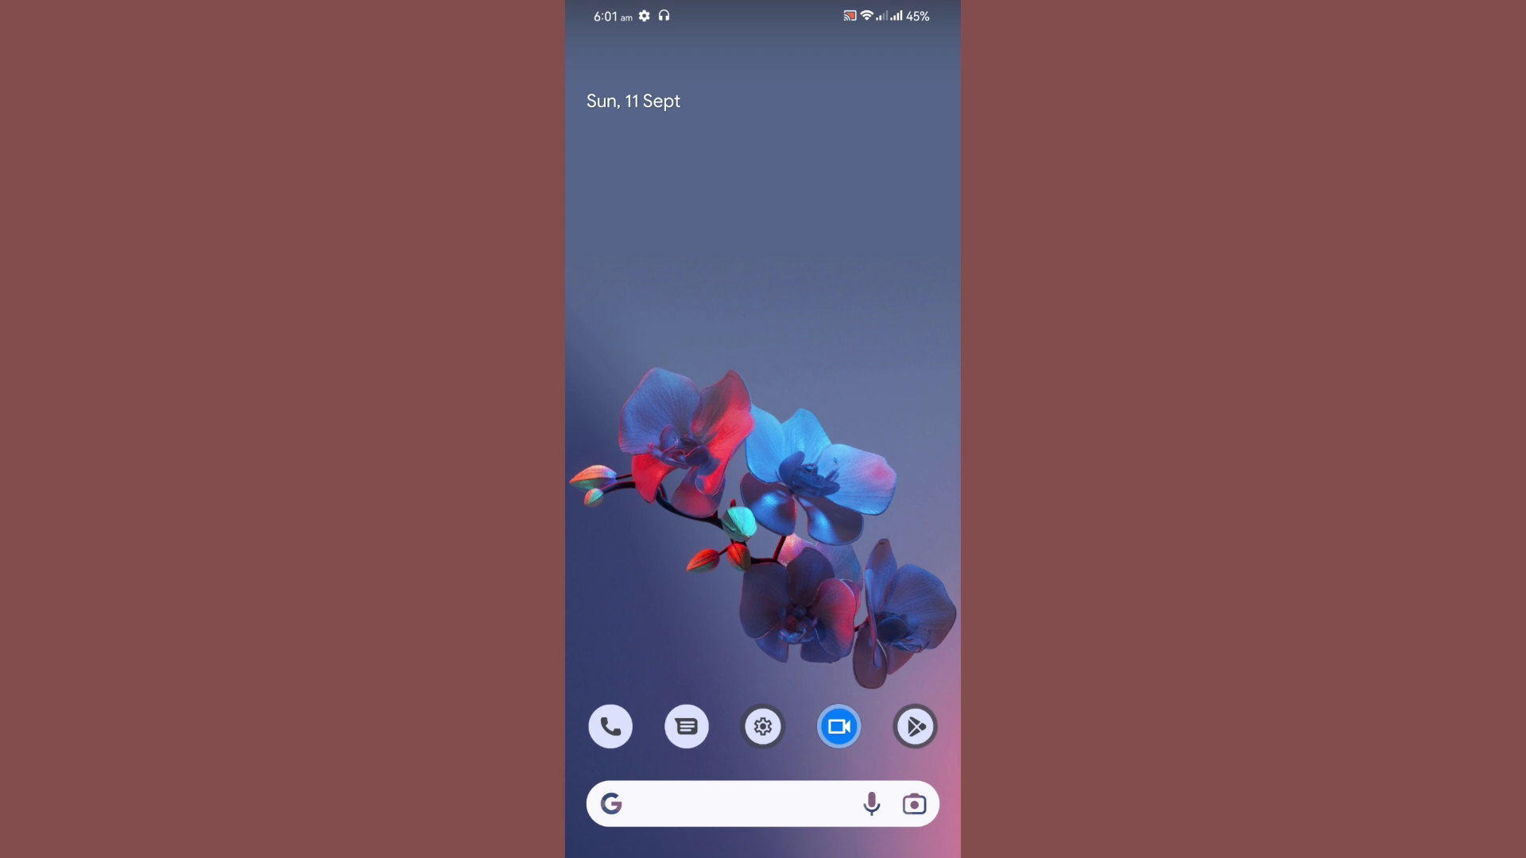
Bring up and dismiss the home screen options, then open and close the app drawer.
left_click(763, 358)
left_click(764, 572)
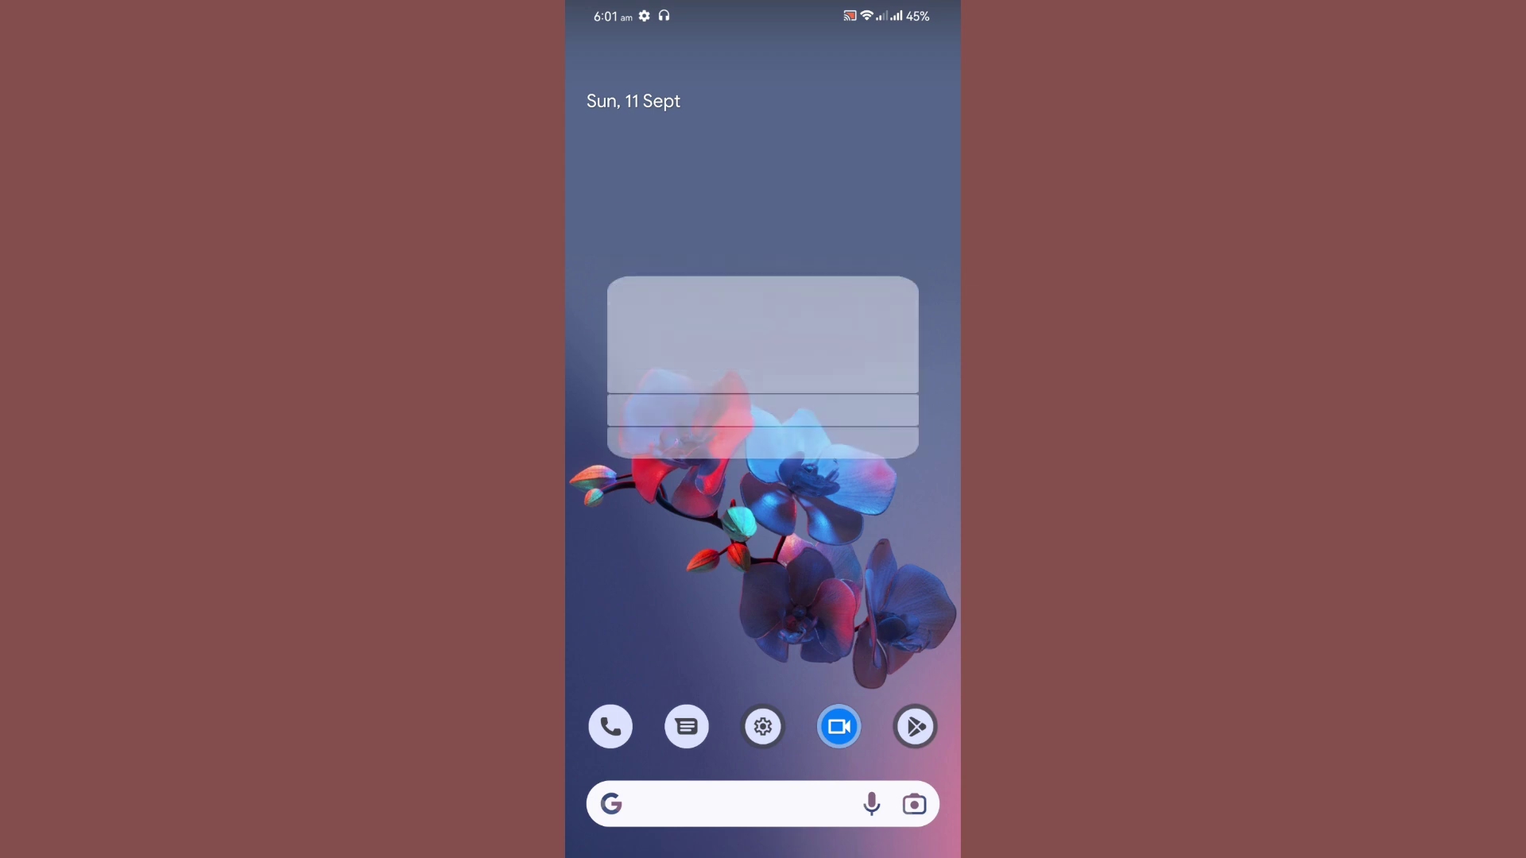
left_click_drag(764, 715, 764, 180)
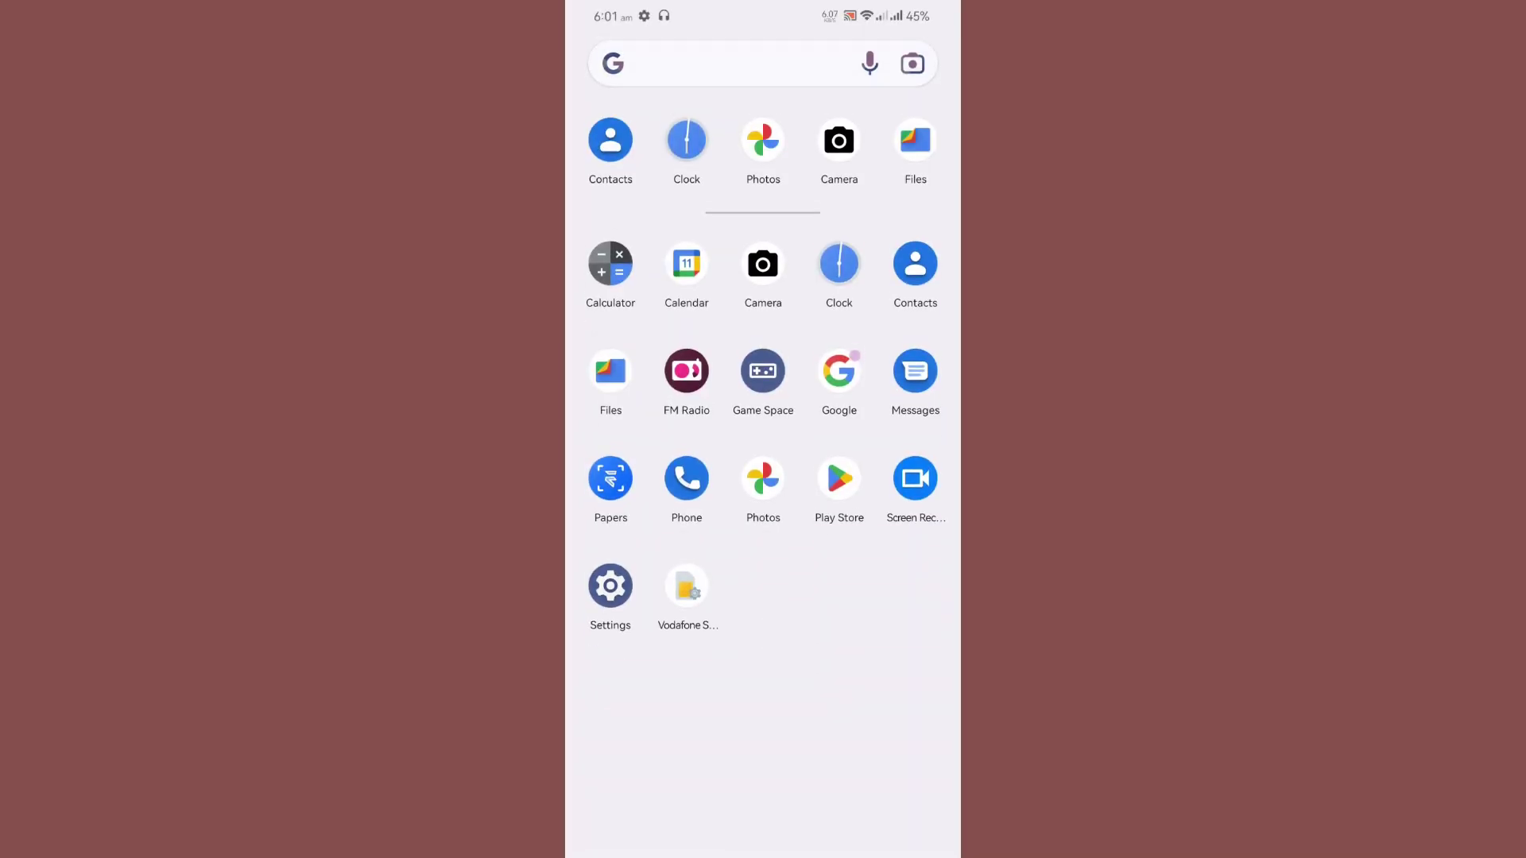
left_click_drag(762, 298, 763, 716)
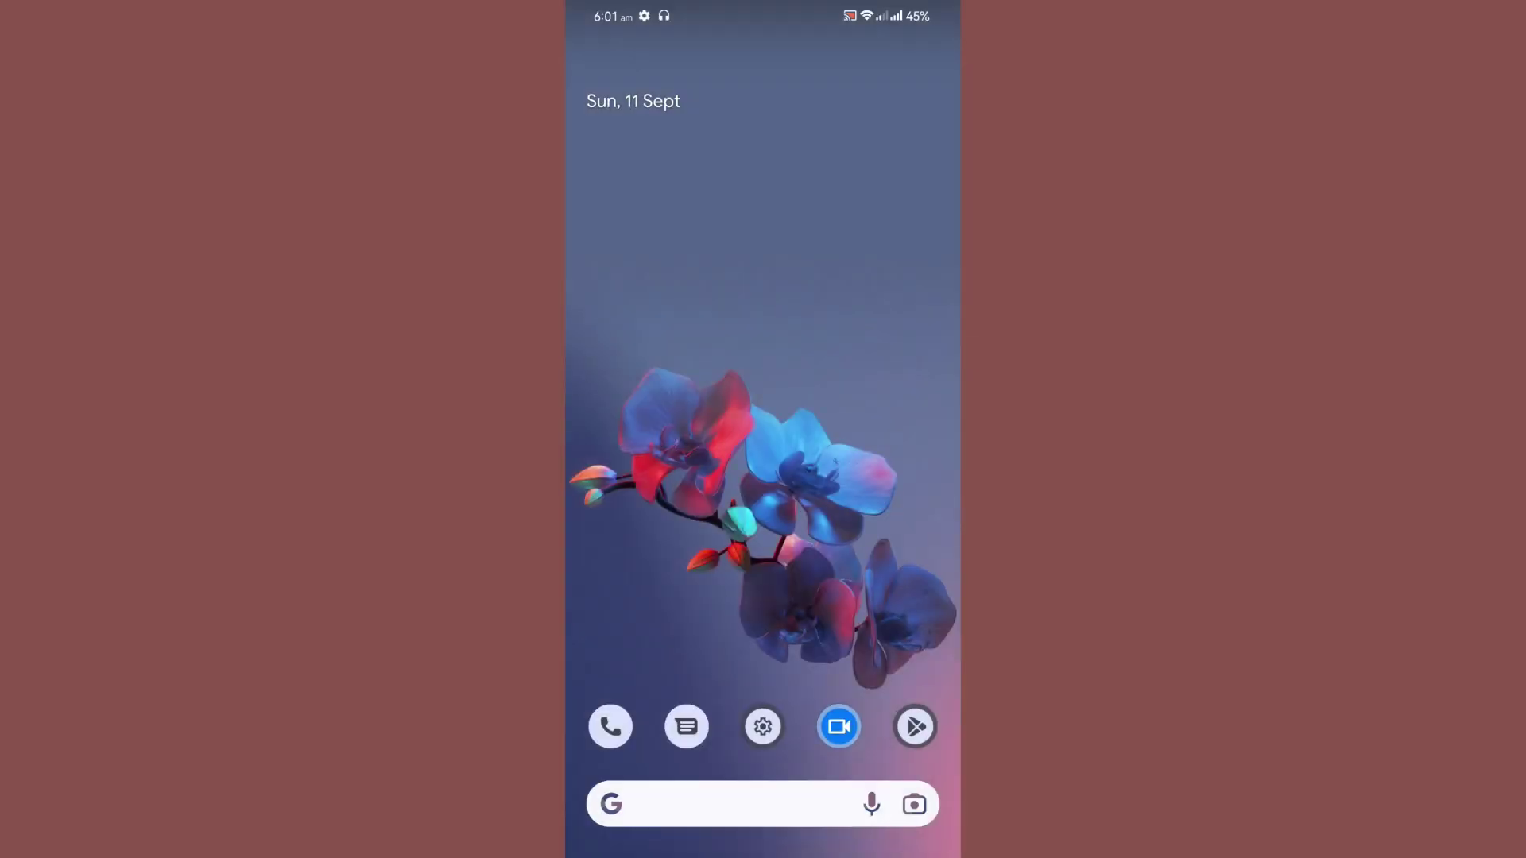
Open Home settings from the home screen menu, leave it, and open the app drawer.
left_click(763, 322)
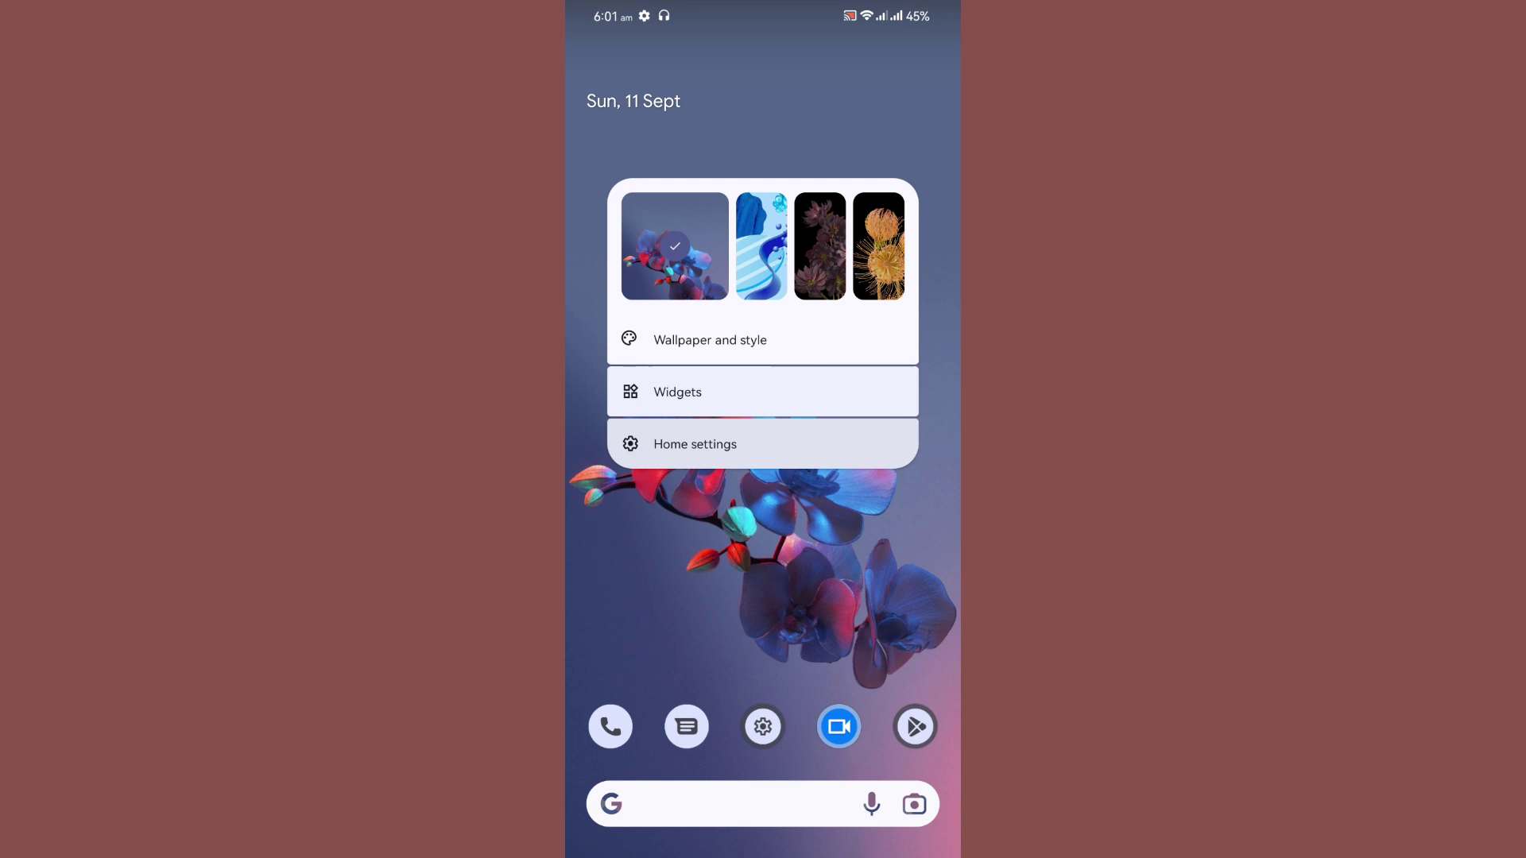
left_click(695, 444)
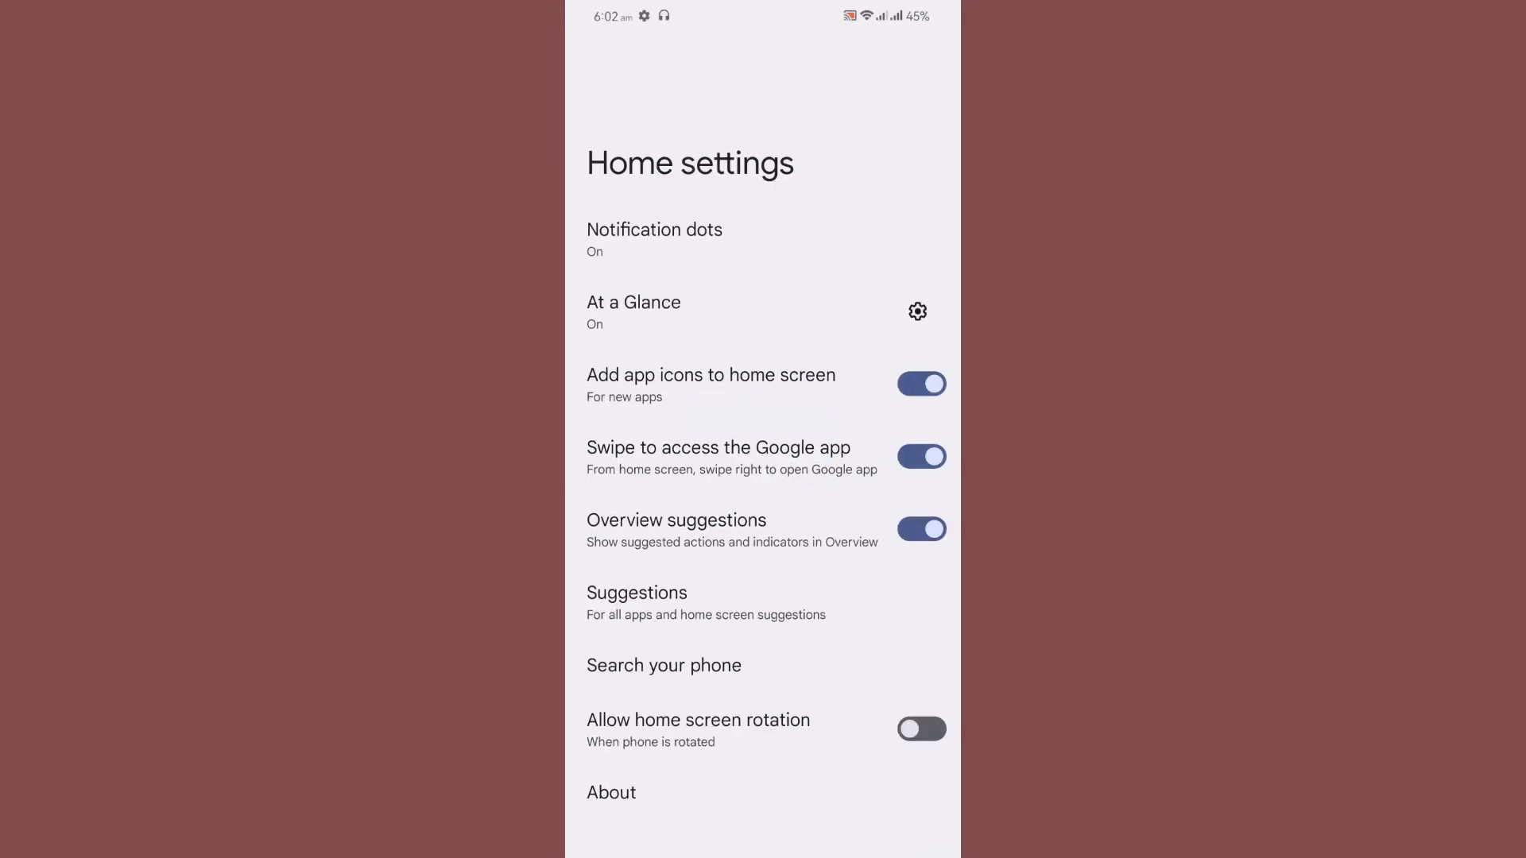
key("Escape")
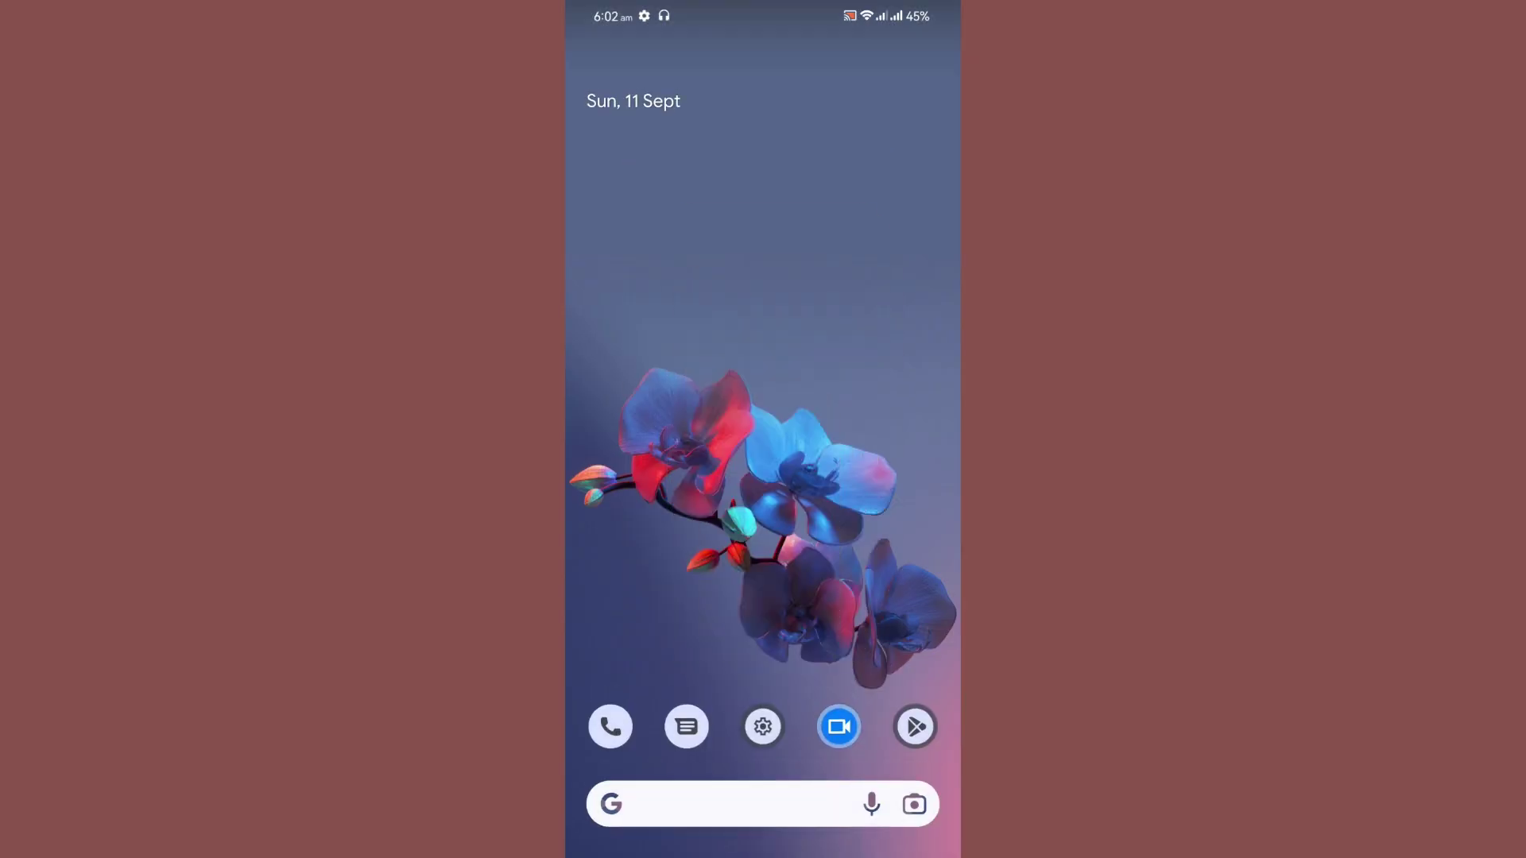
left_click_drag(763, 656, 763, 240)
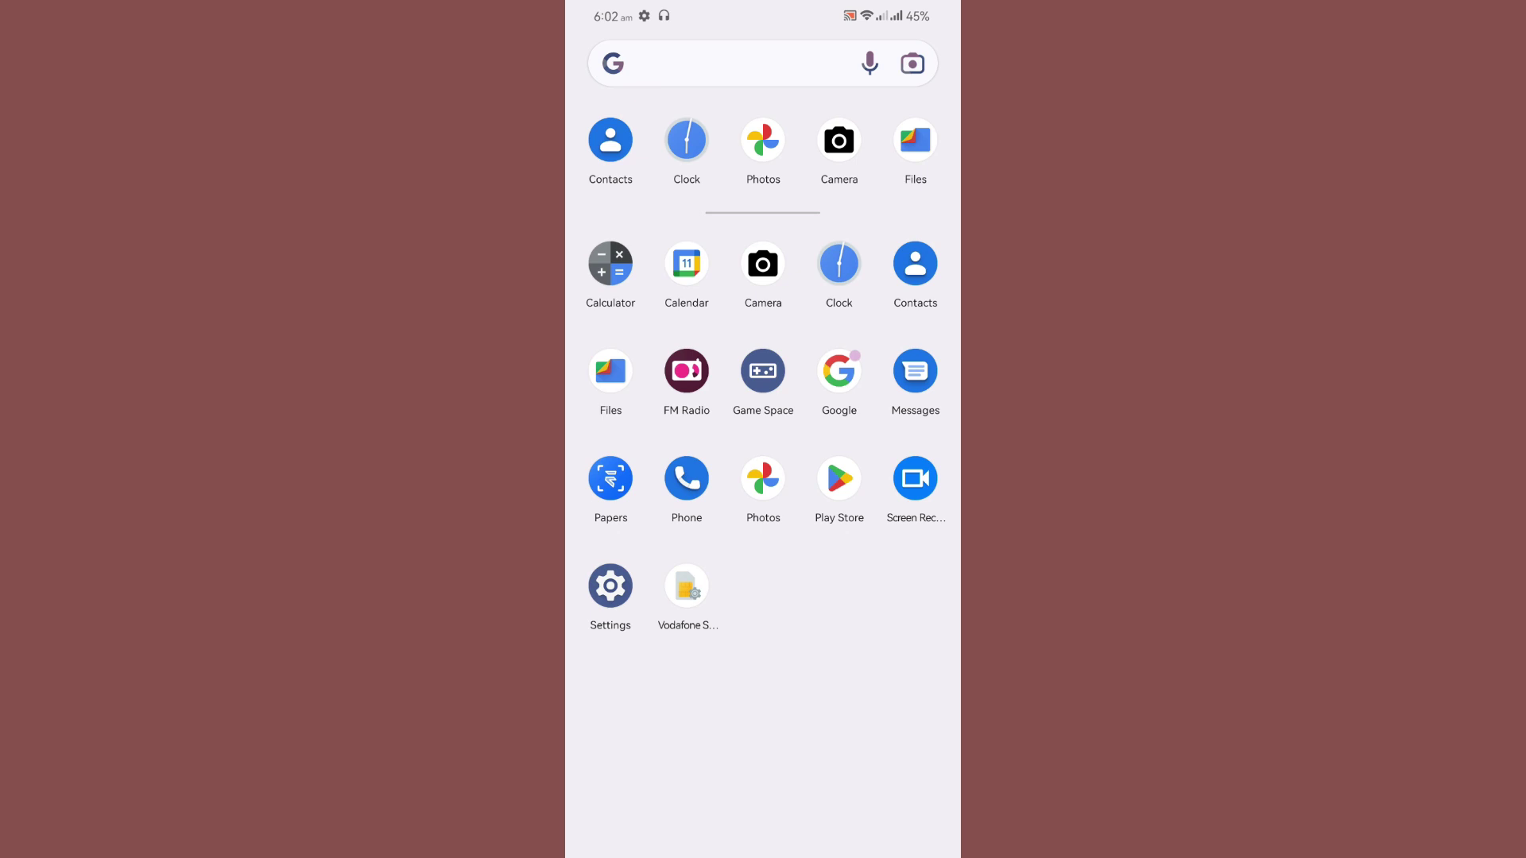
Launch Settings and look at Network and internet before returning to the main list.
left_click(611, 585)
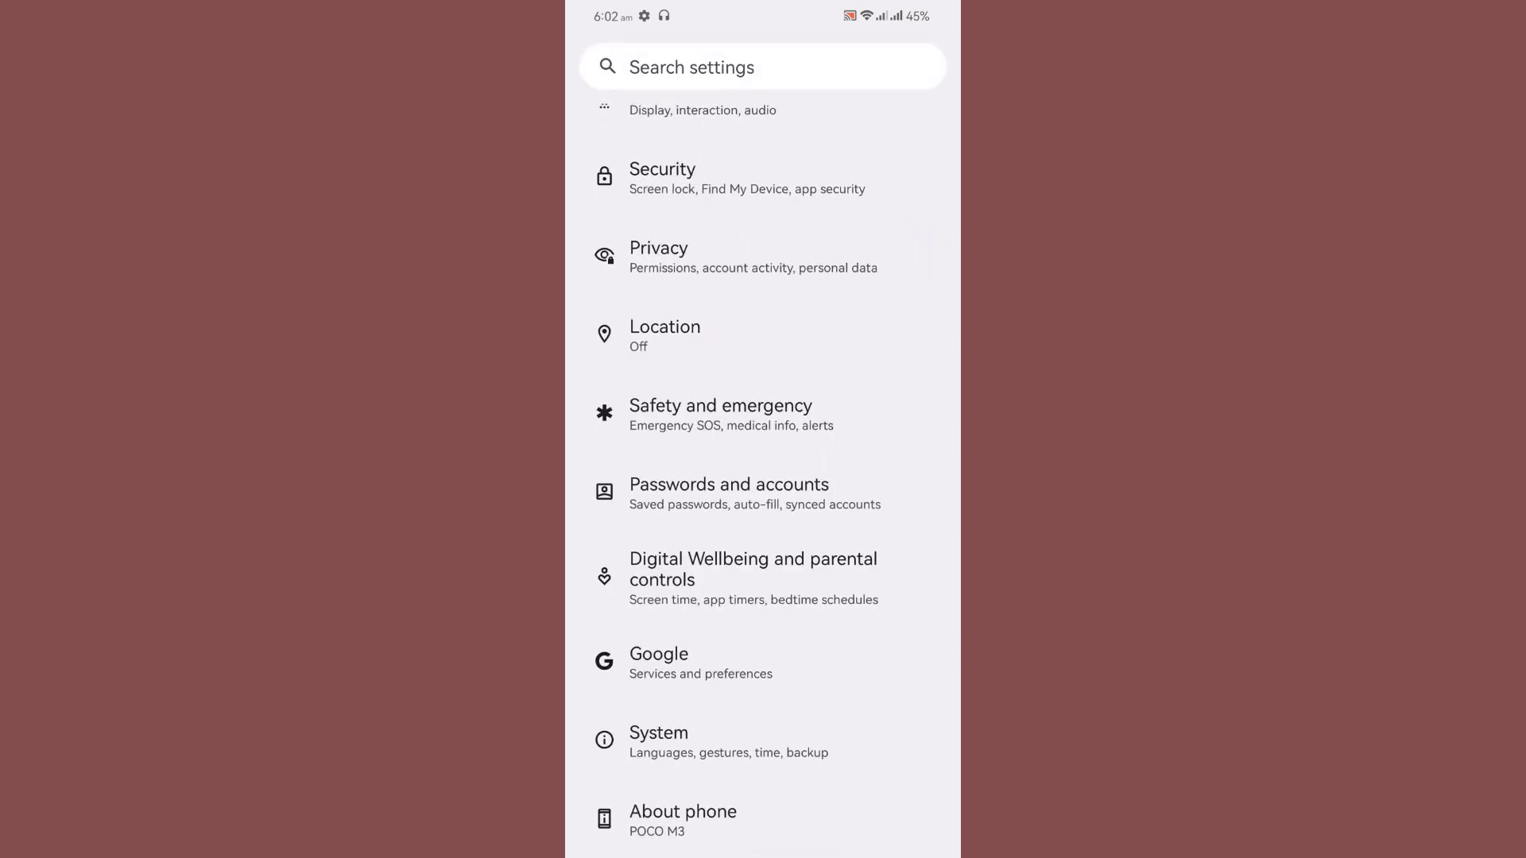
scroll(764, 477, "up", 10)
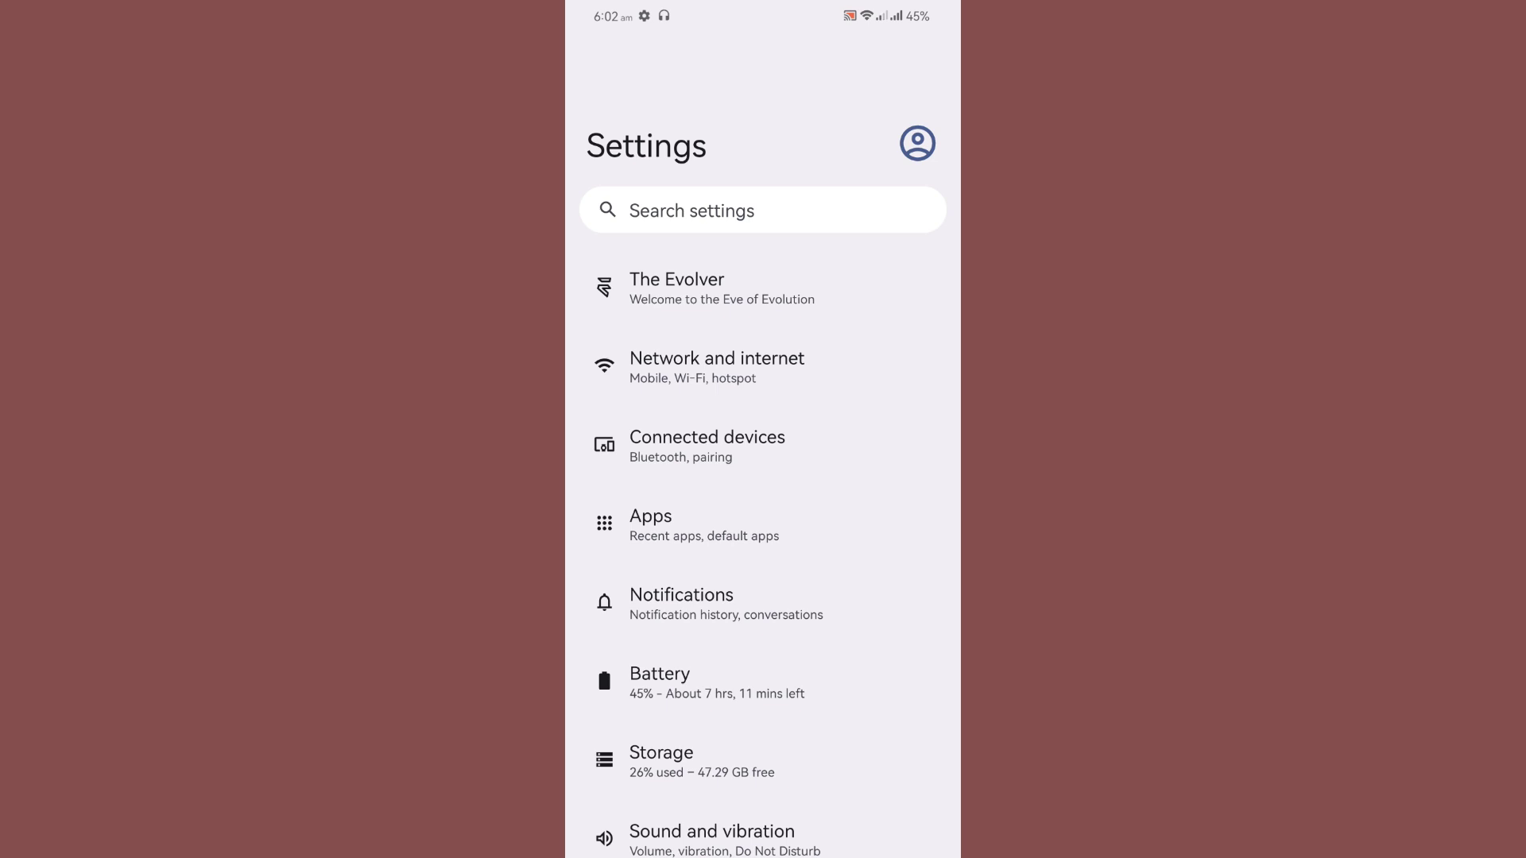
scroll(763, 477, "down", 2)
scroll(763, 477, "up", 2)
left_click(717, 366)
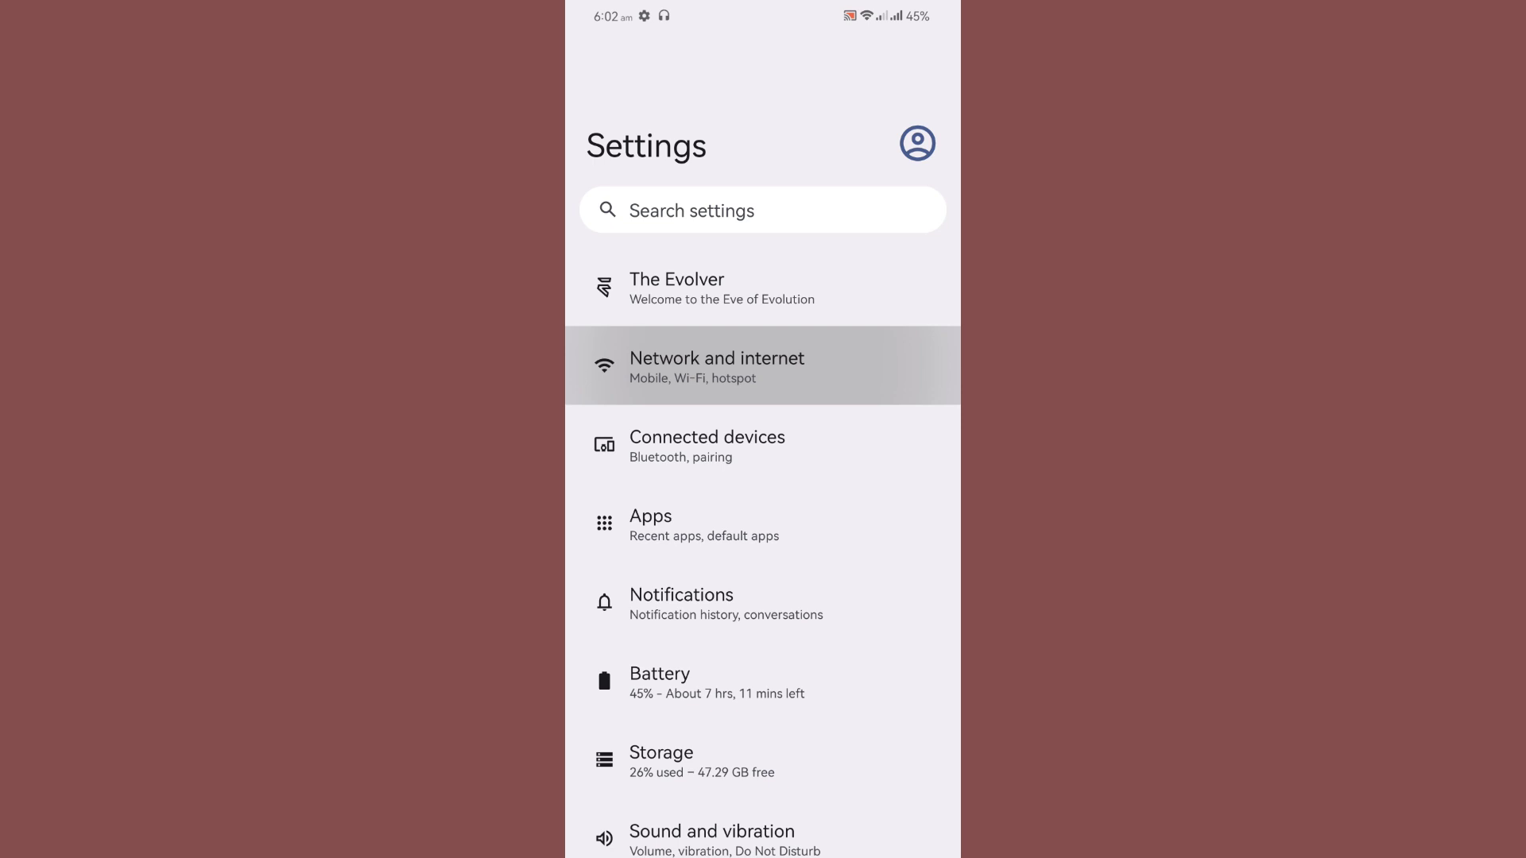
key("Escape")
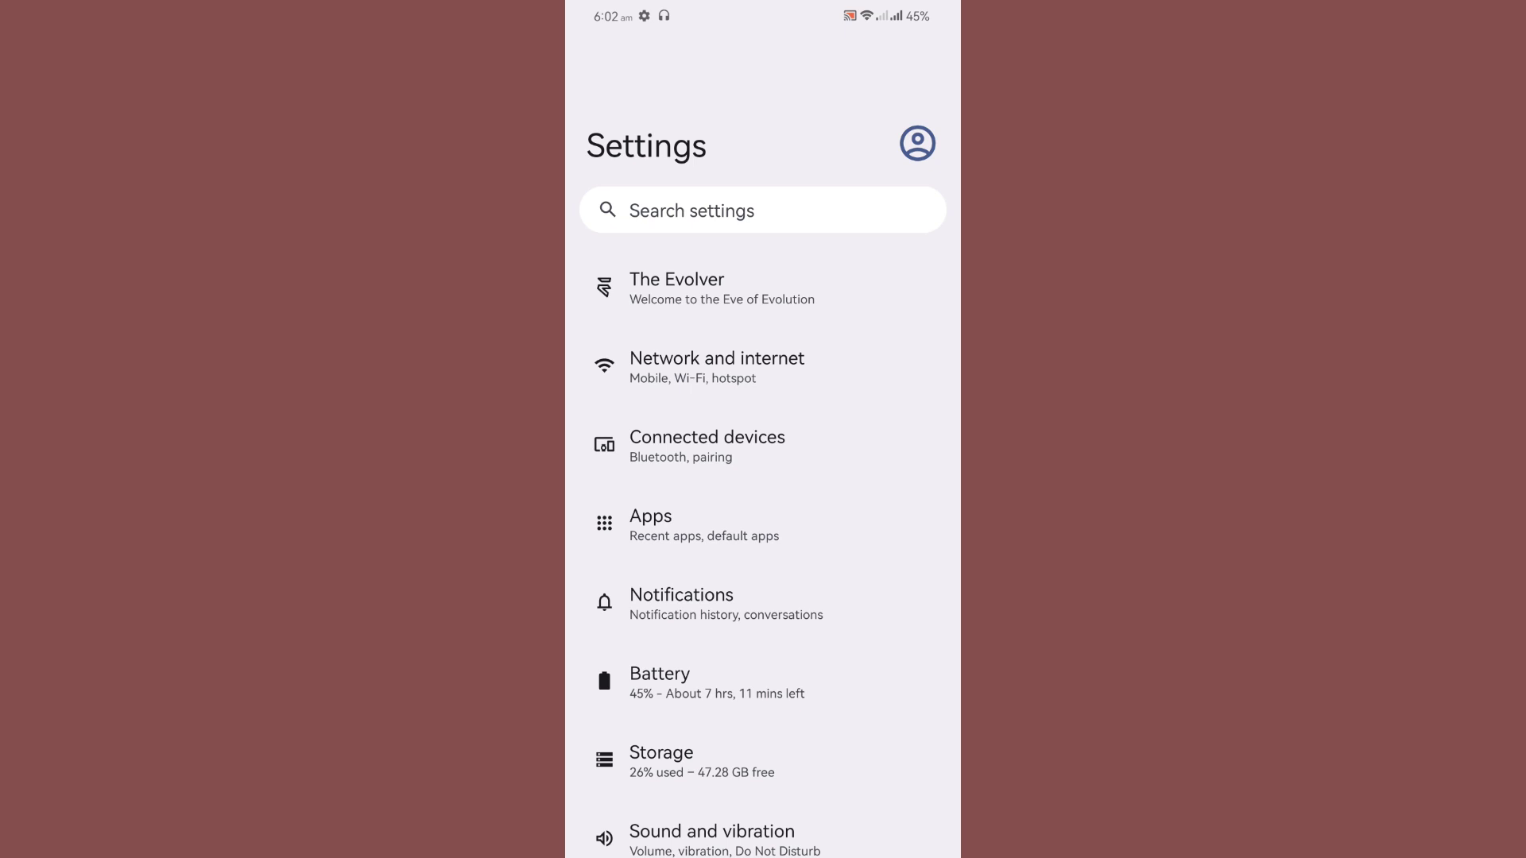
scroll(763, 477, "down", 2)
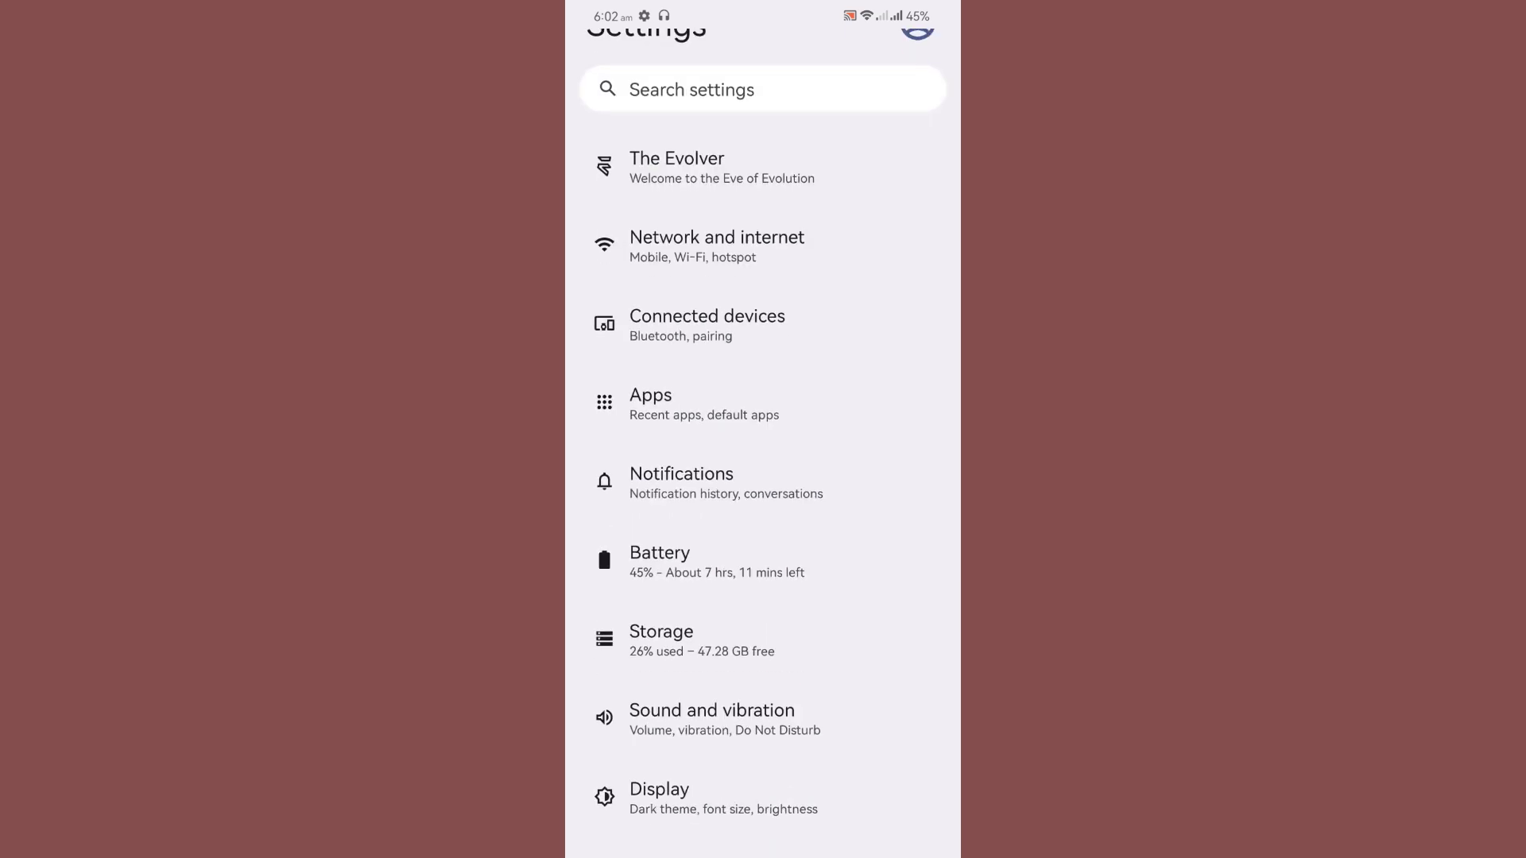
scroll(763, 477, "down", 3)
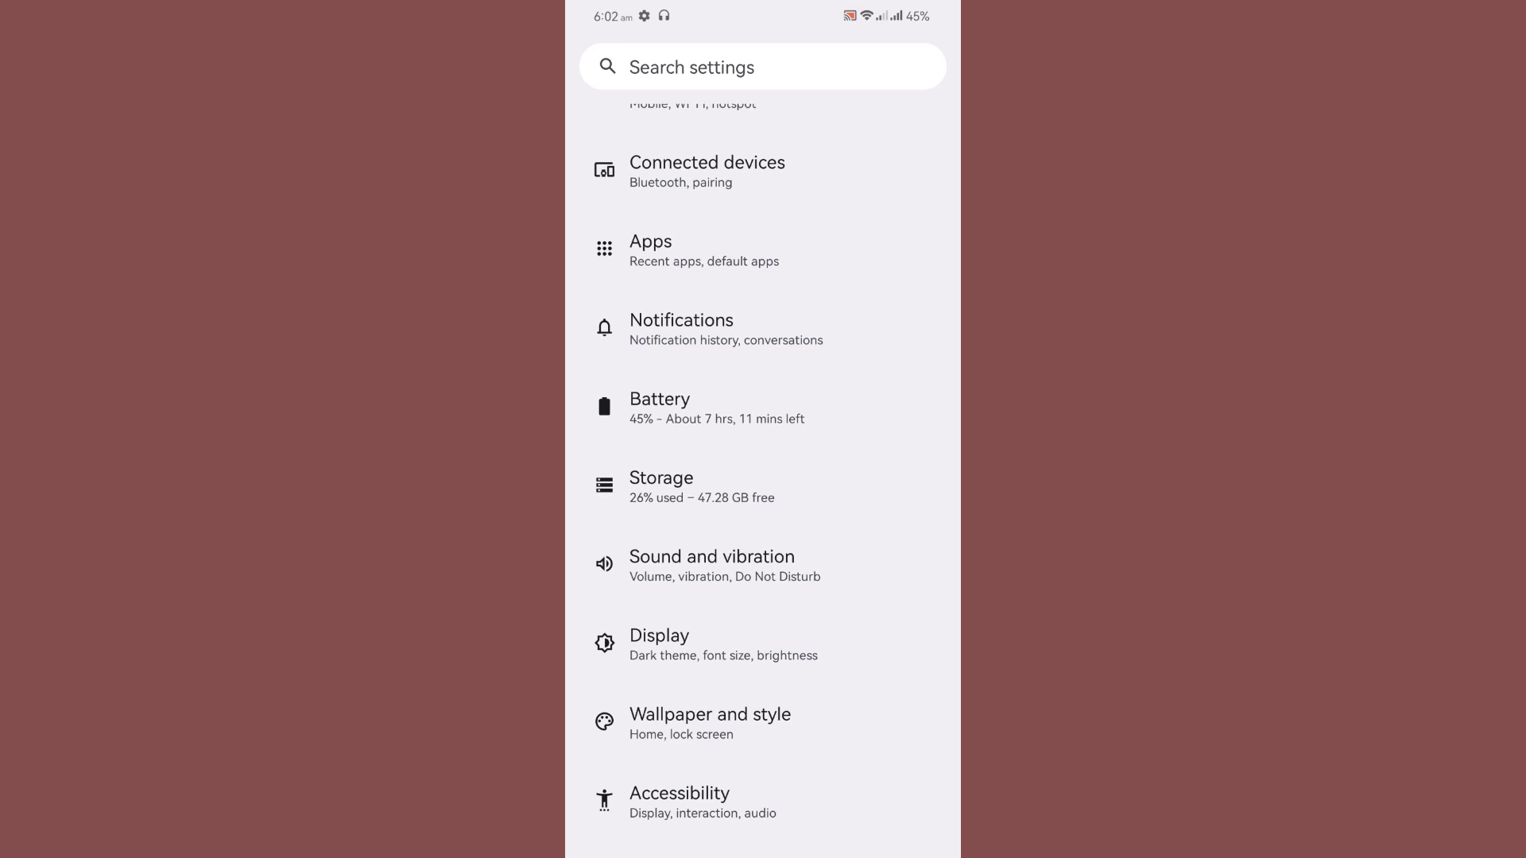
Browse the Wallpaper and style colour palette pages and the Basic colours swatches.
left_click(709, 722)
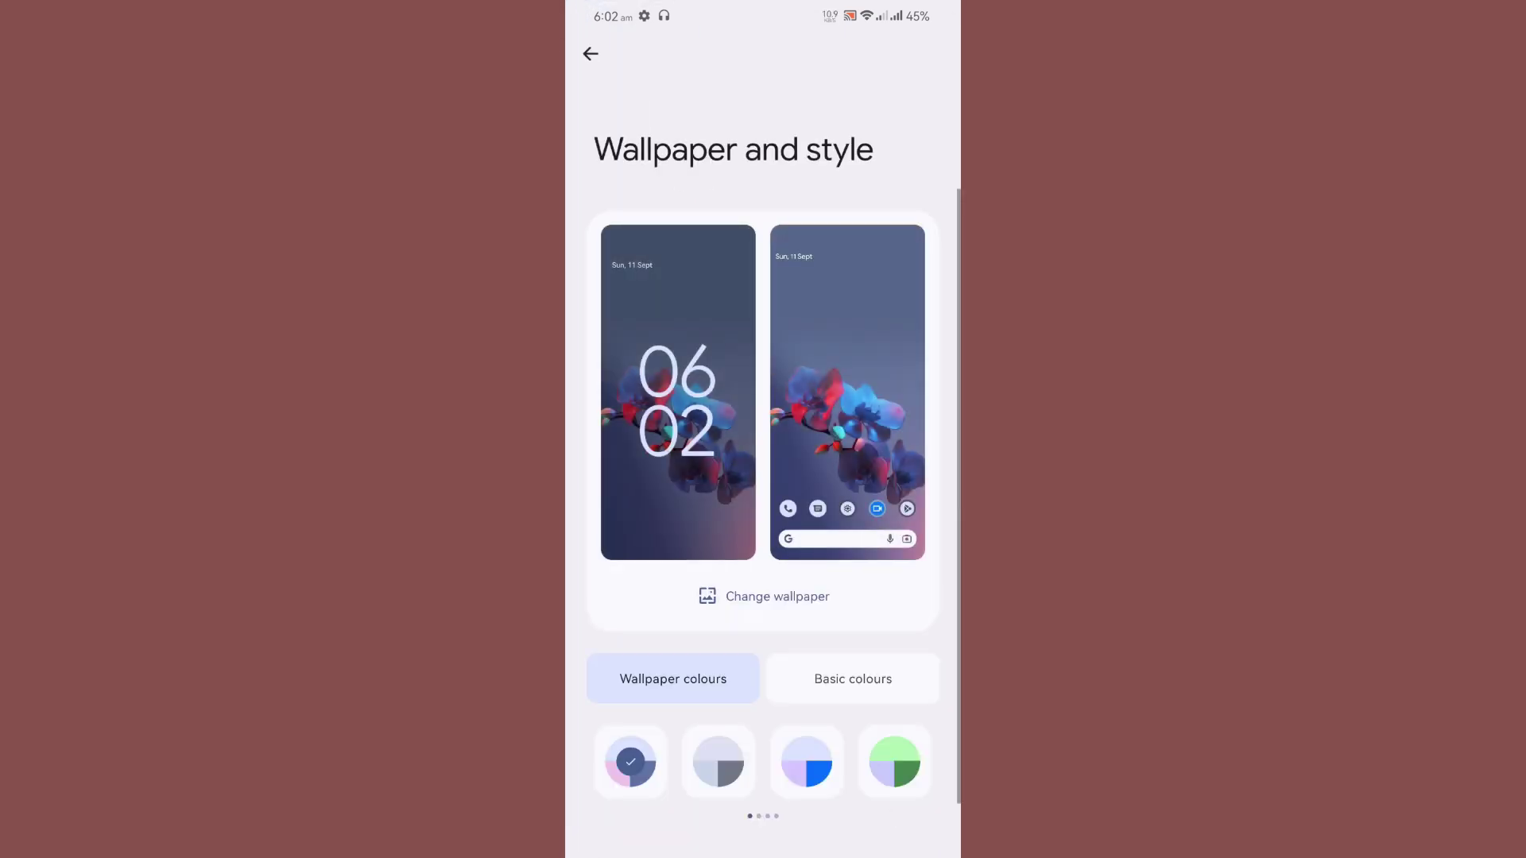
scroll(763, 477, "down", 5)
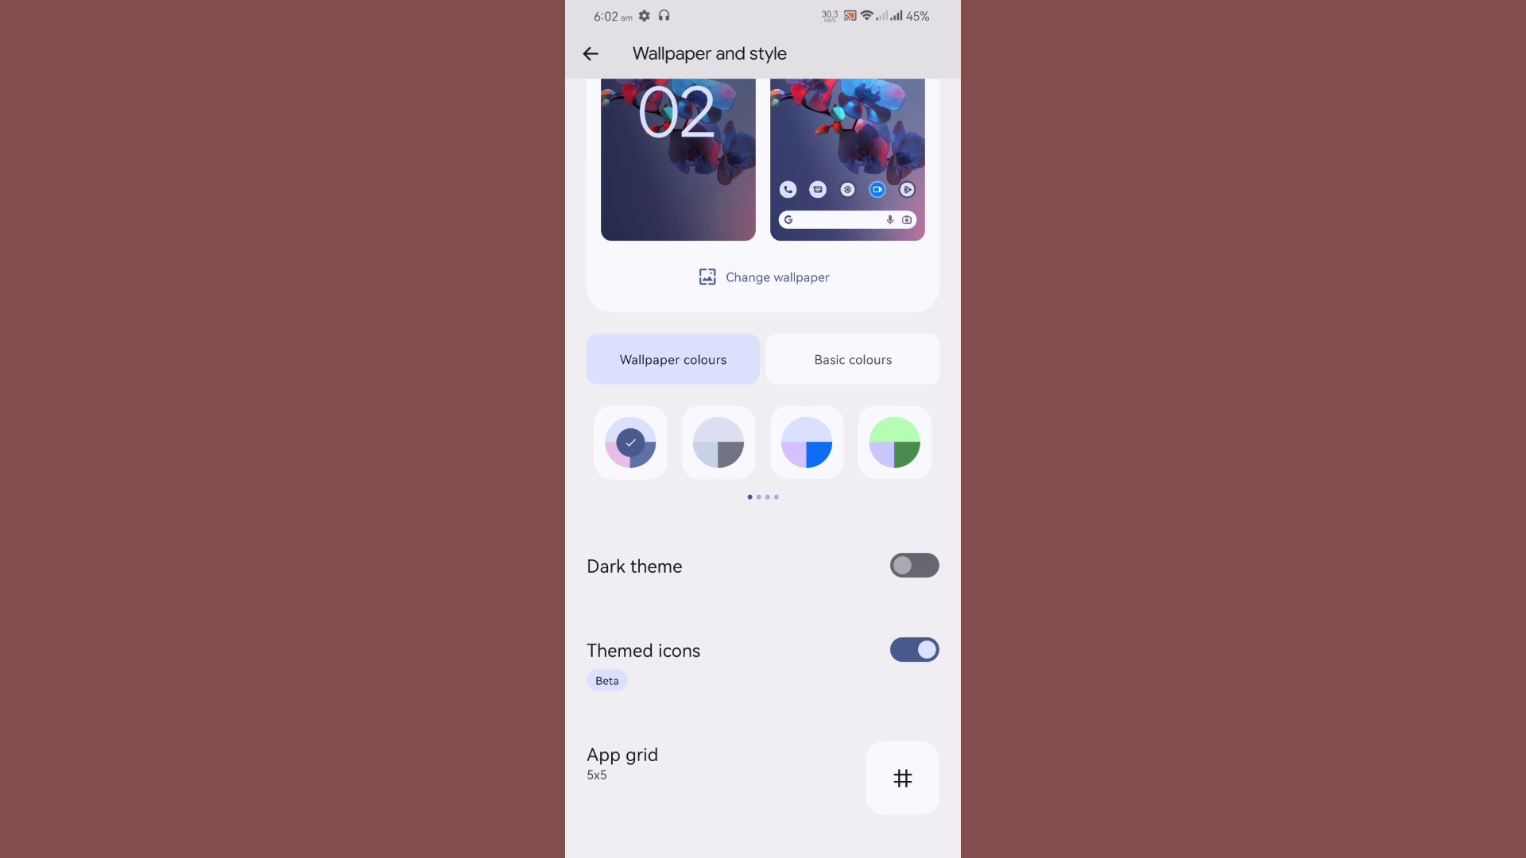
left_click_drag(882, 442, 644, 442)
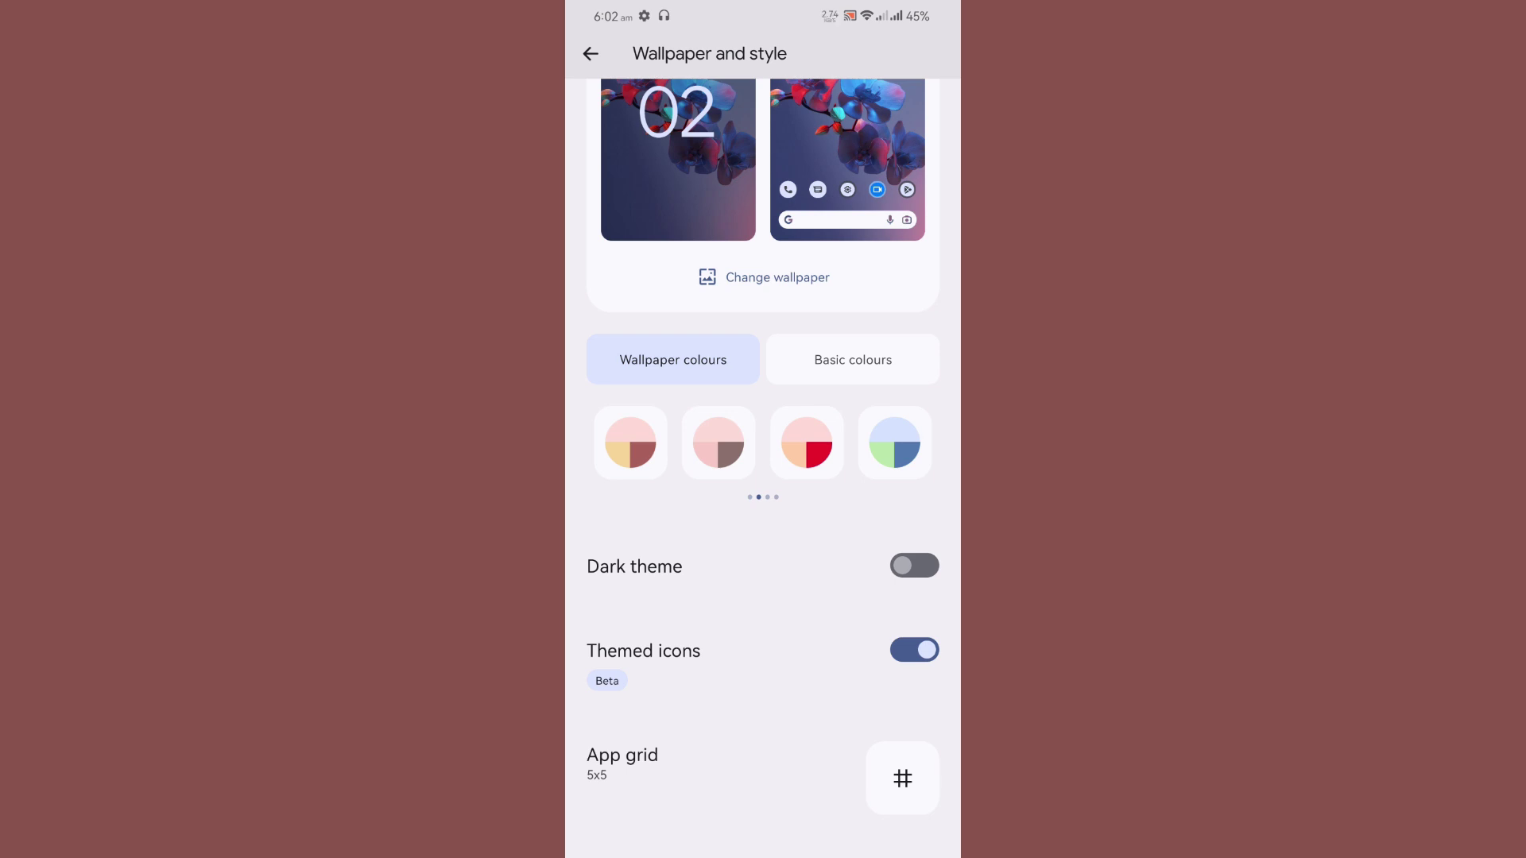
left_click_drag(883, 442, 643, 442)
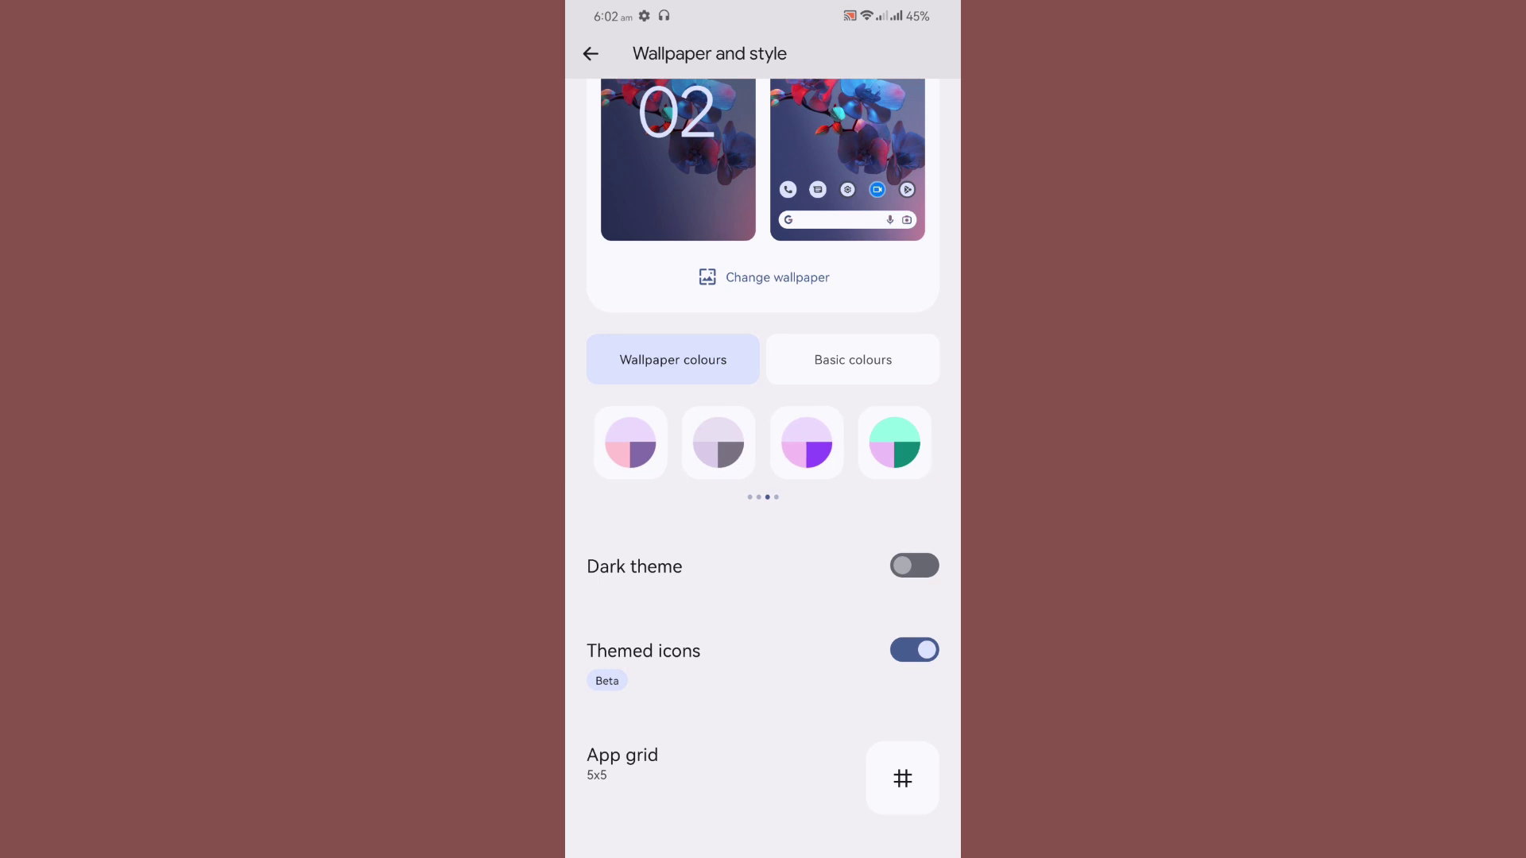
left_click(852, 358)
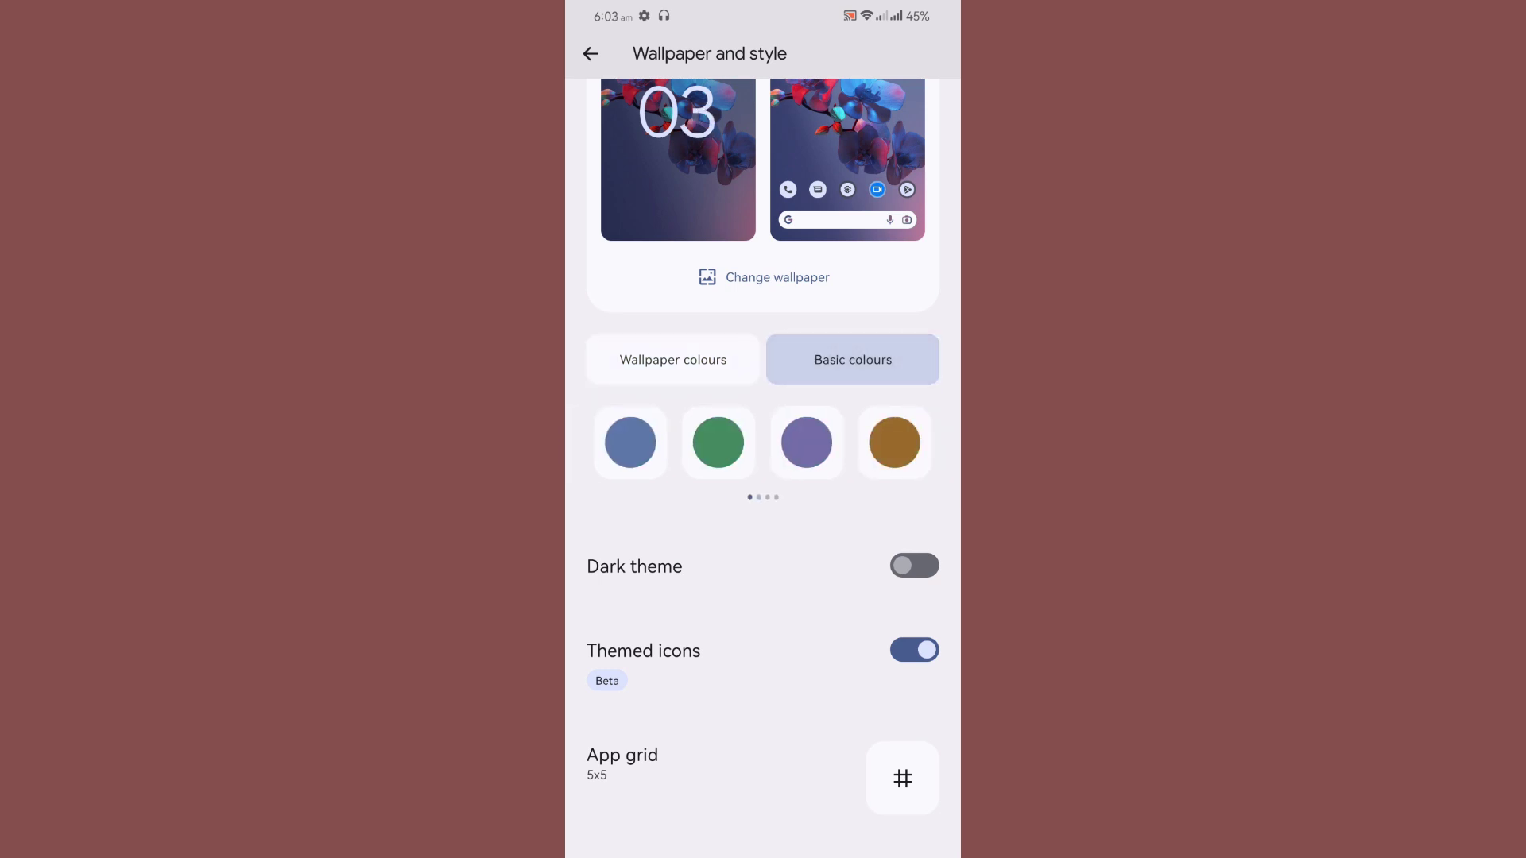
scroll(763, 476, "up", 1)
left_click_drag(882, 489, 643, 488)
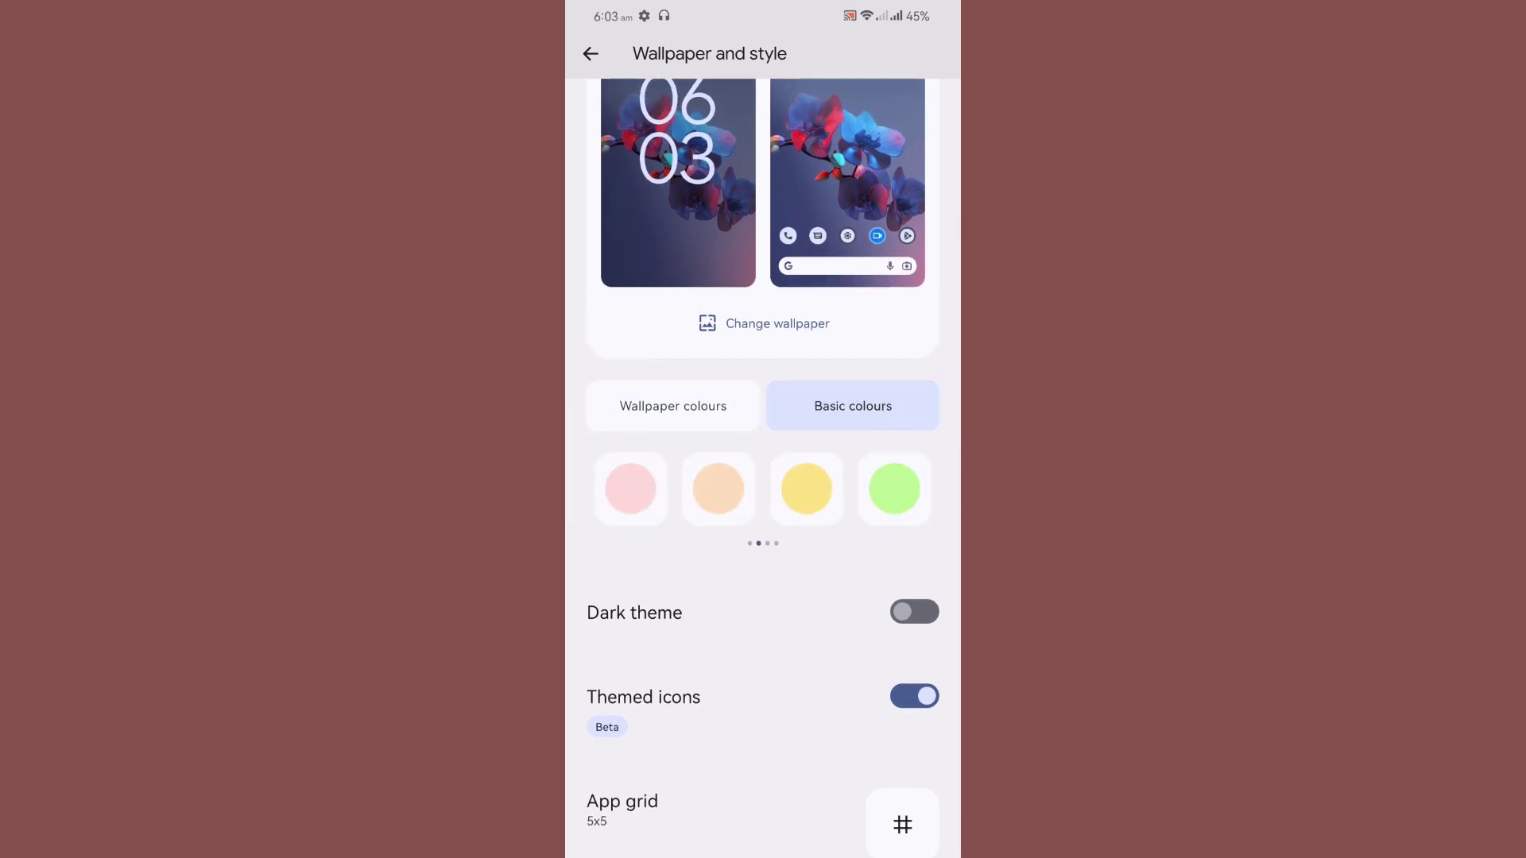
scroll(763, 478, "up", 1)
scroll(763, 477, "up", 2)
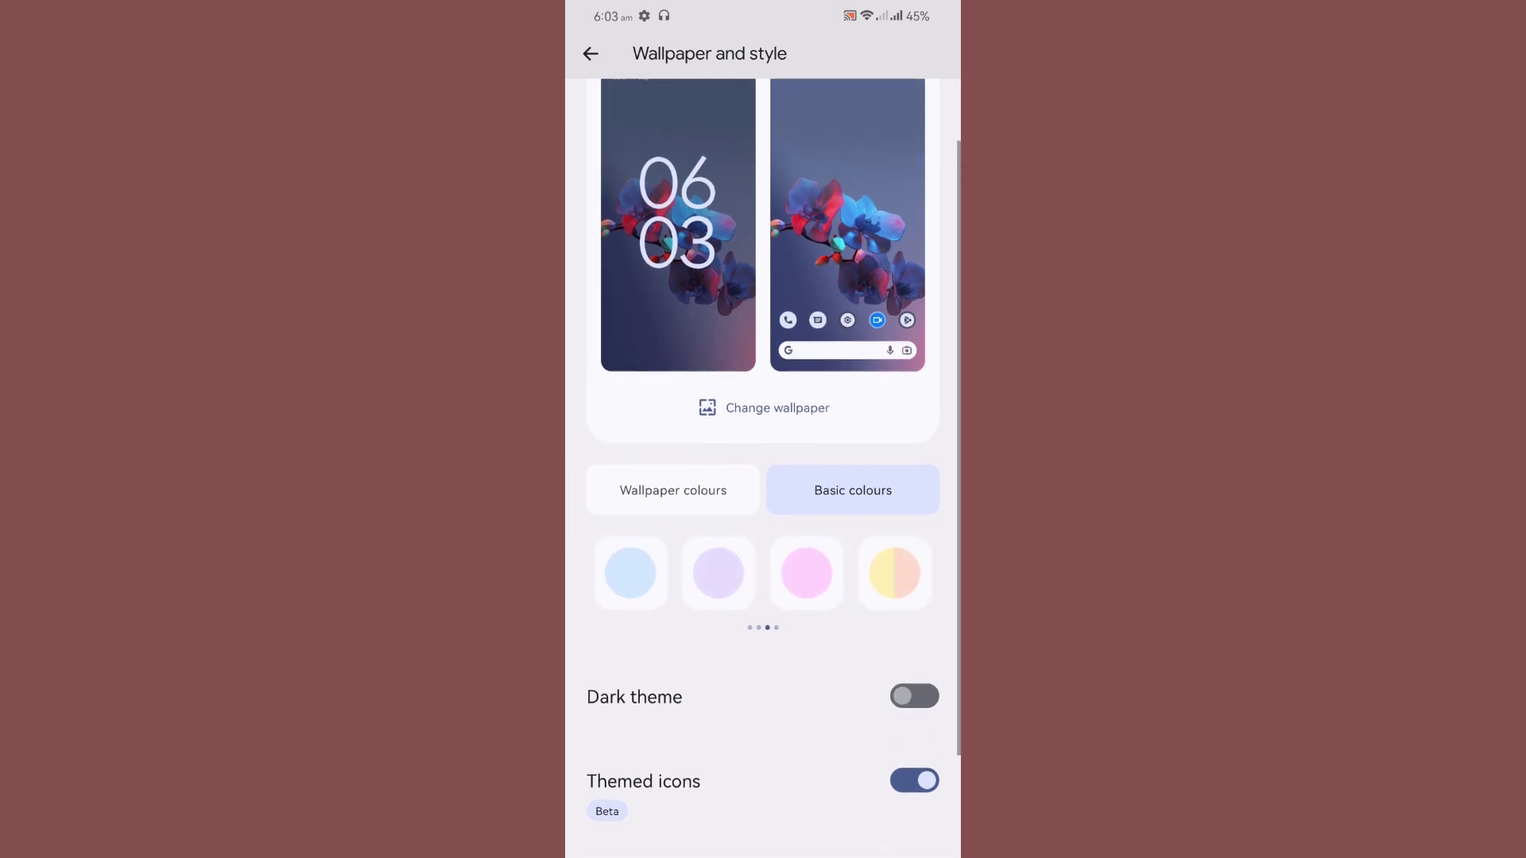
left_click_drag(882, 592, 644, 592)
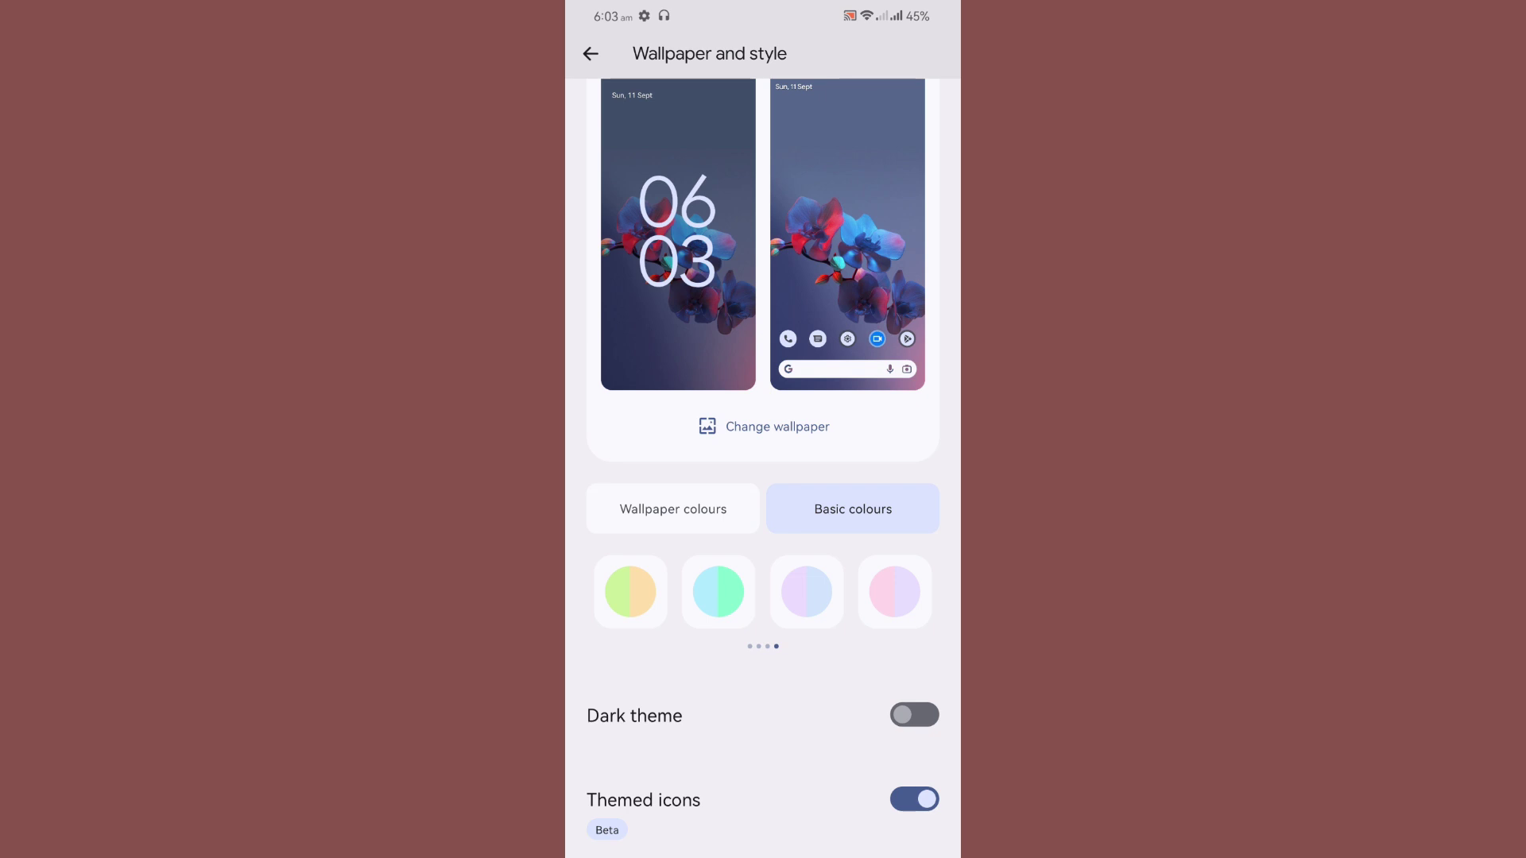
Apply the green-and-yellow basic colour and preview it in quick settings.
left_click(629, 593)
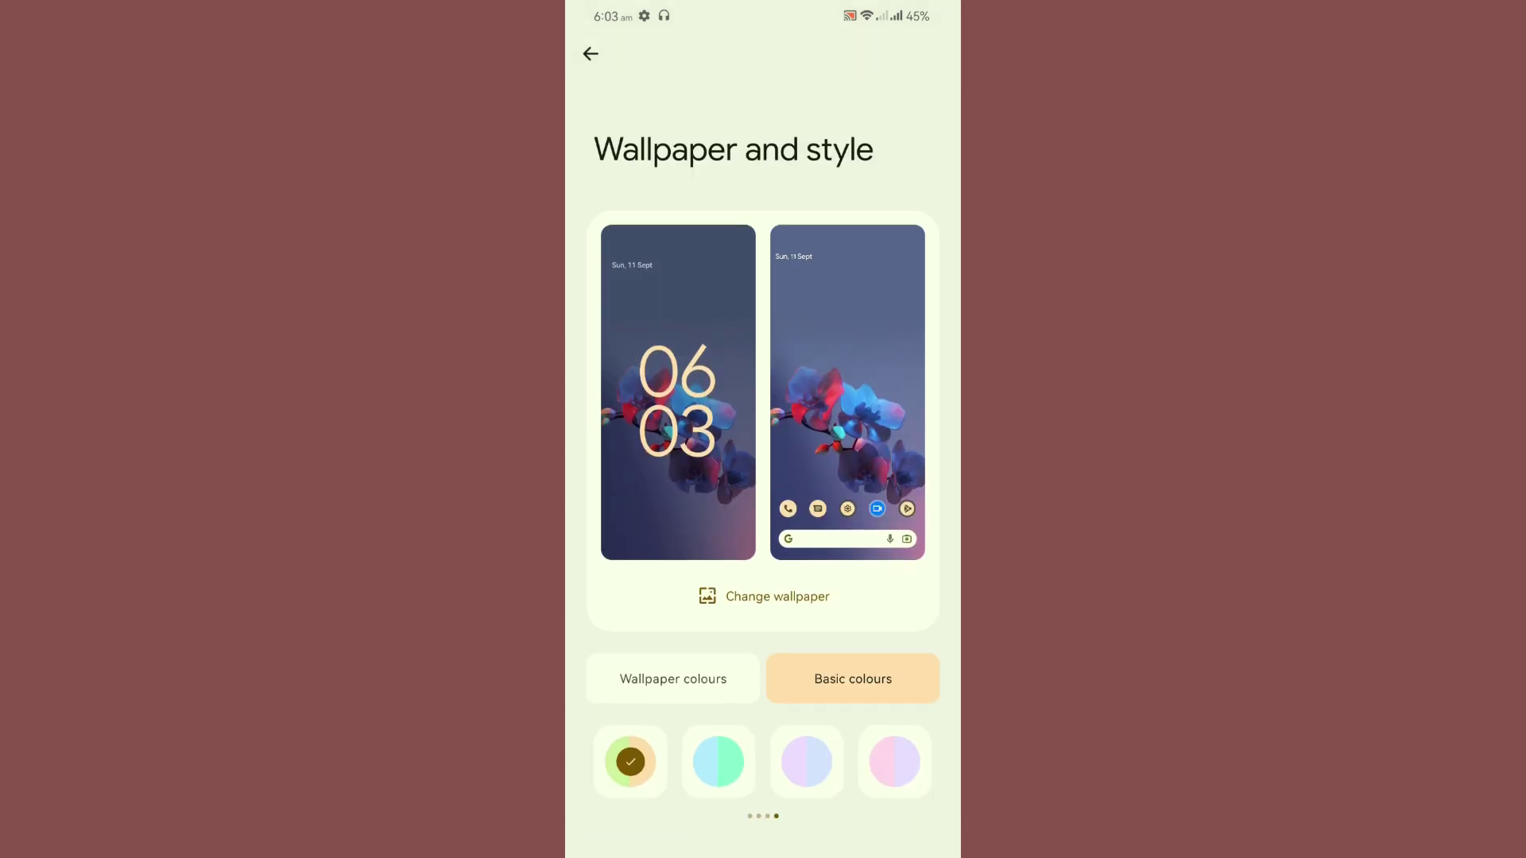
left_click_drag(763, 6, 763, 536)
left_click_drag(763, 715, 763, 120)
Go from Wallpaper and style via the home screen to Settings and The Evolver.
left_click_drag(762, 846, 763, 478)
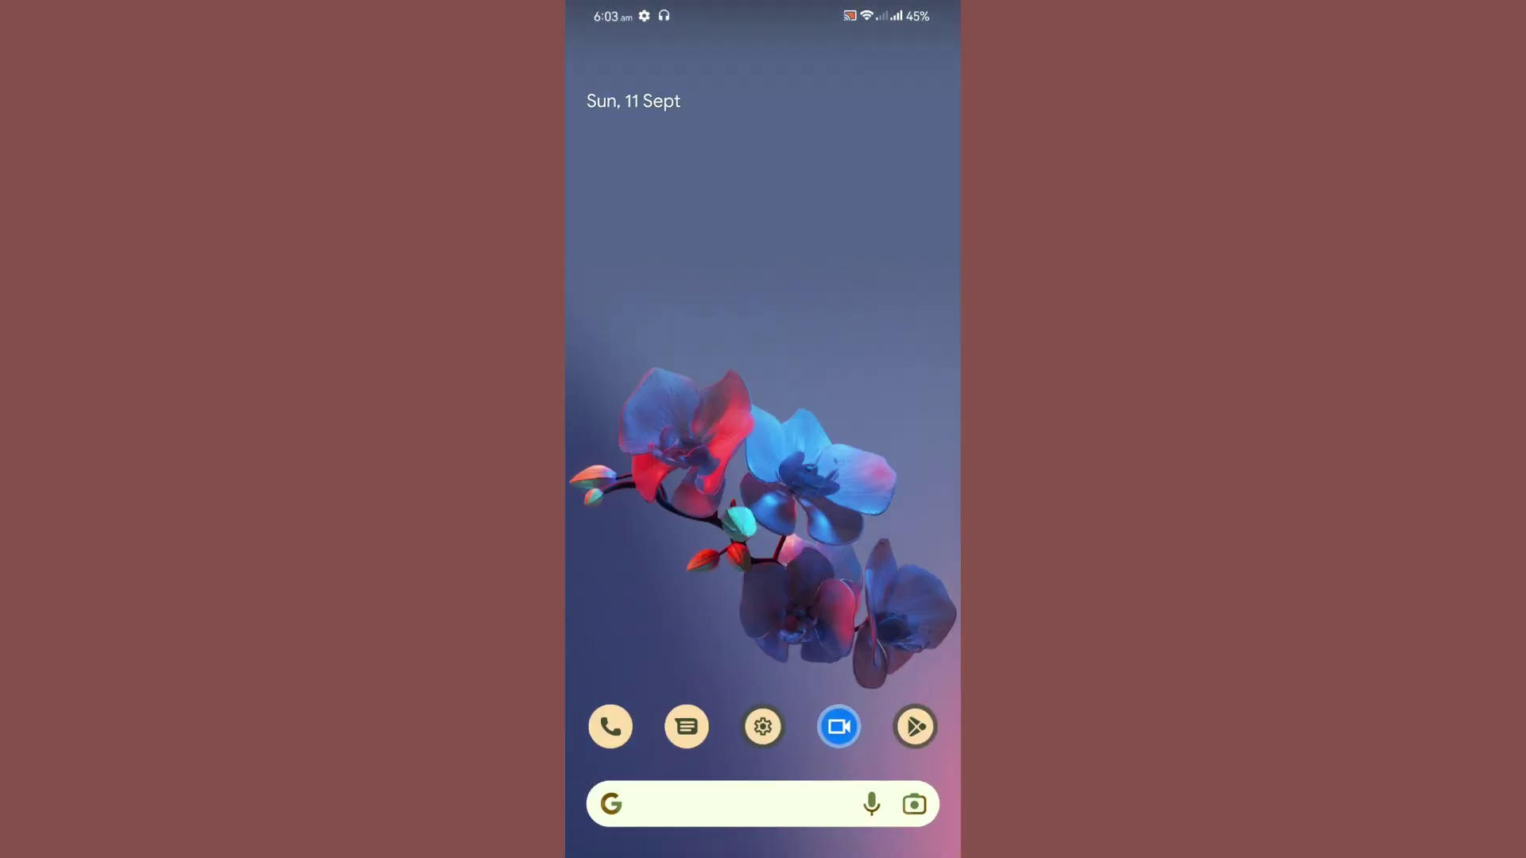
left_click_drag(763, 715, 764, 239)
left_click(609, 586)
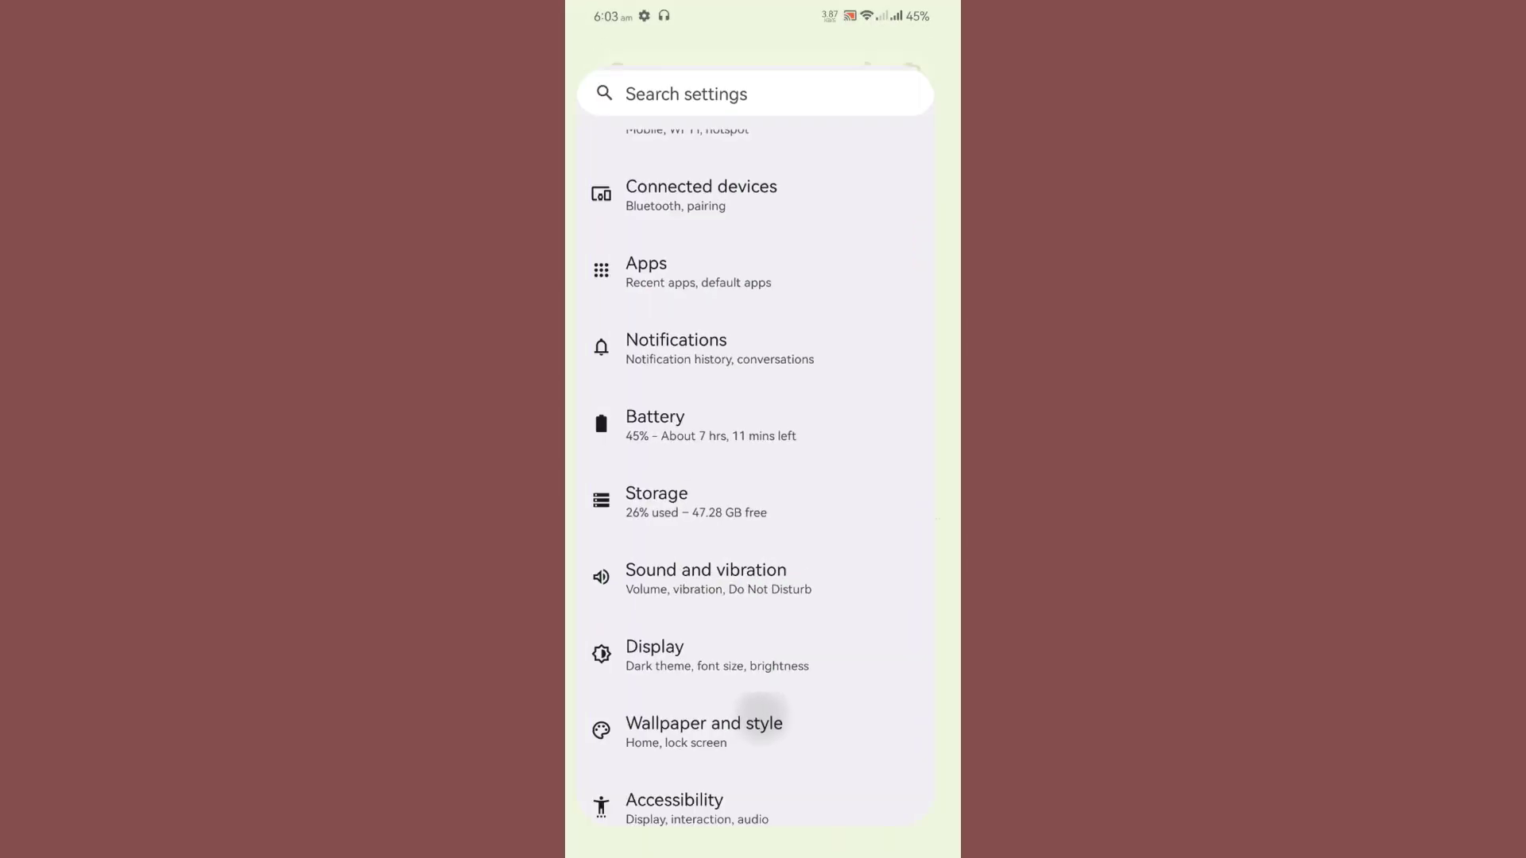
left_click_drag(763, 357, 764, 632)
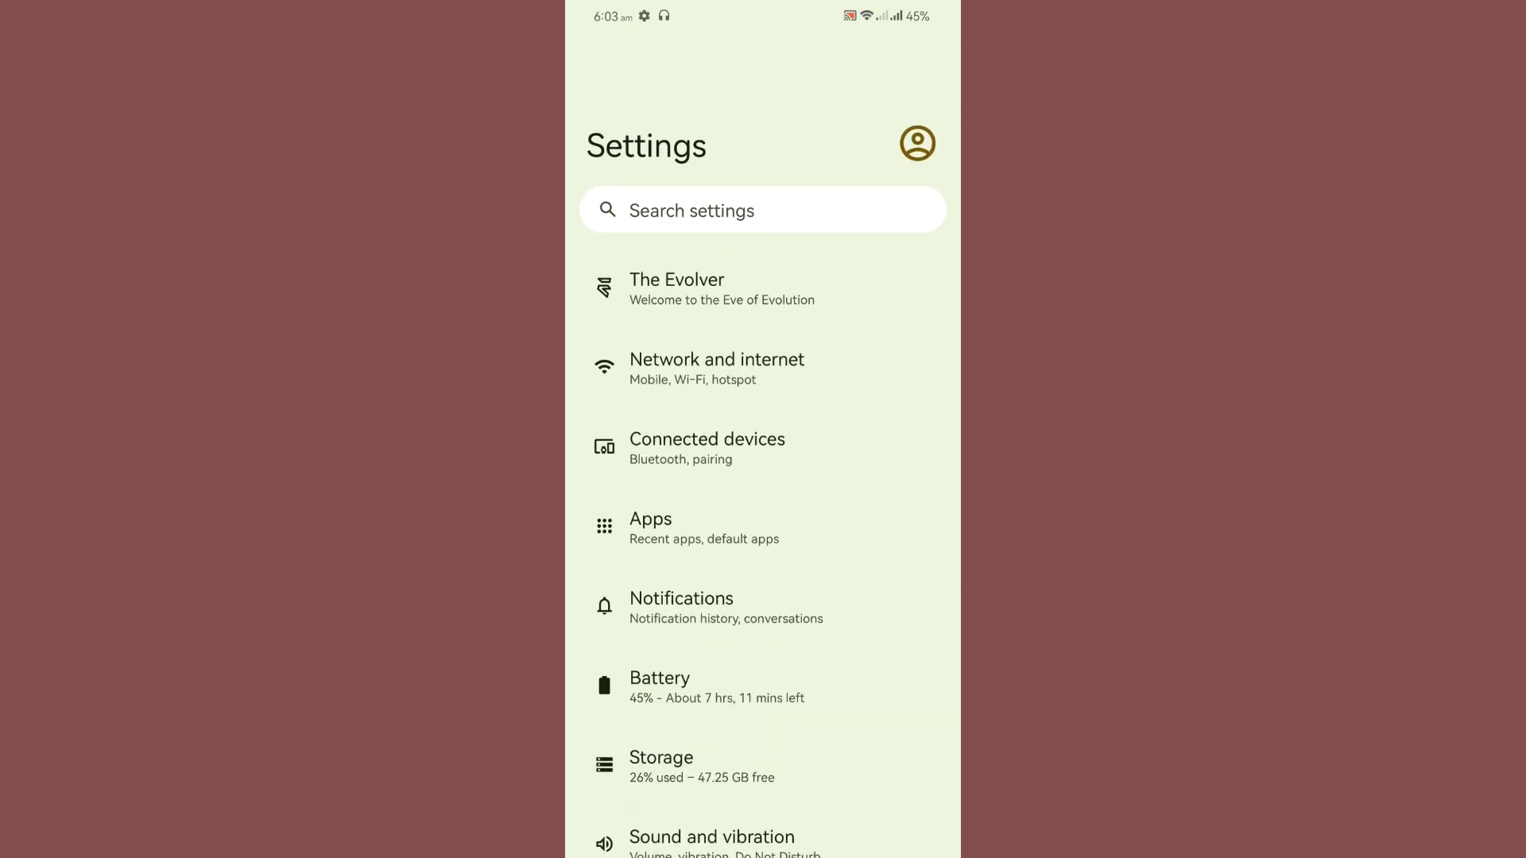
left_click(680, 287)
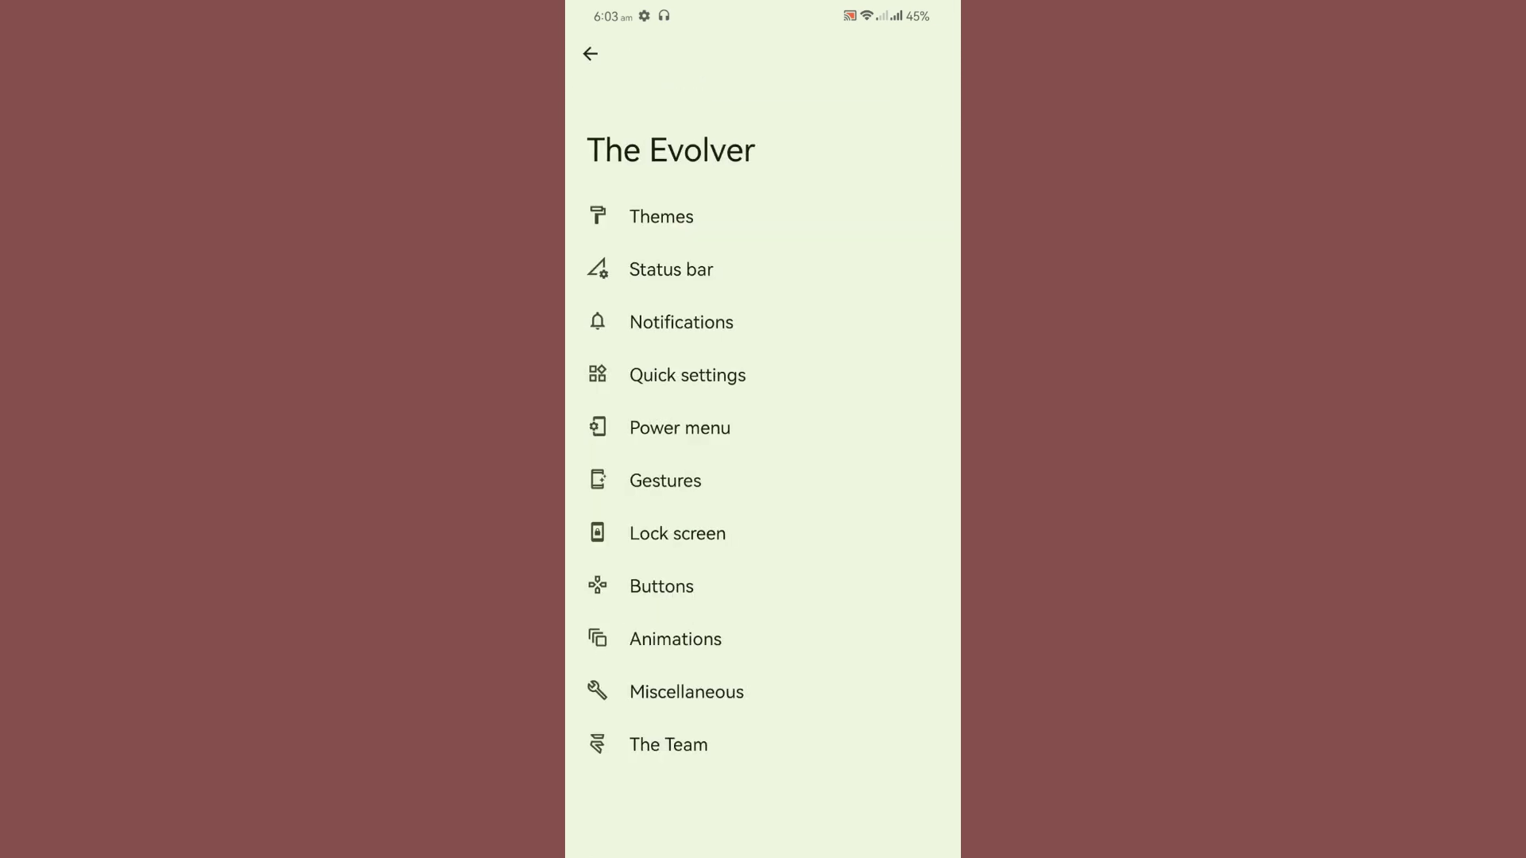
Browse the Themes font list, signal icon styles and WiFi icon styles.
left_click(661, 216)
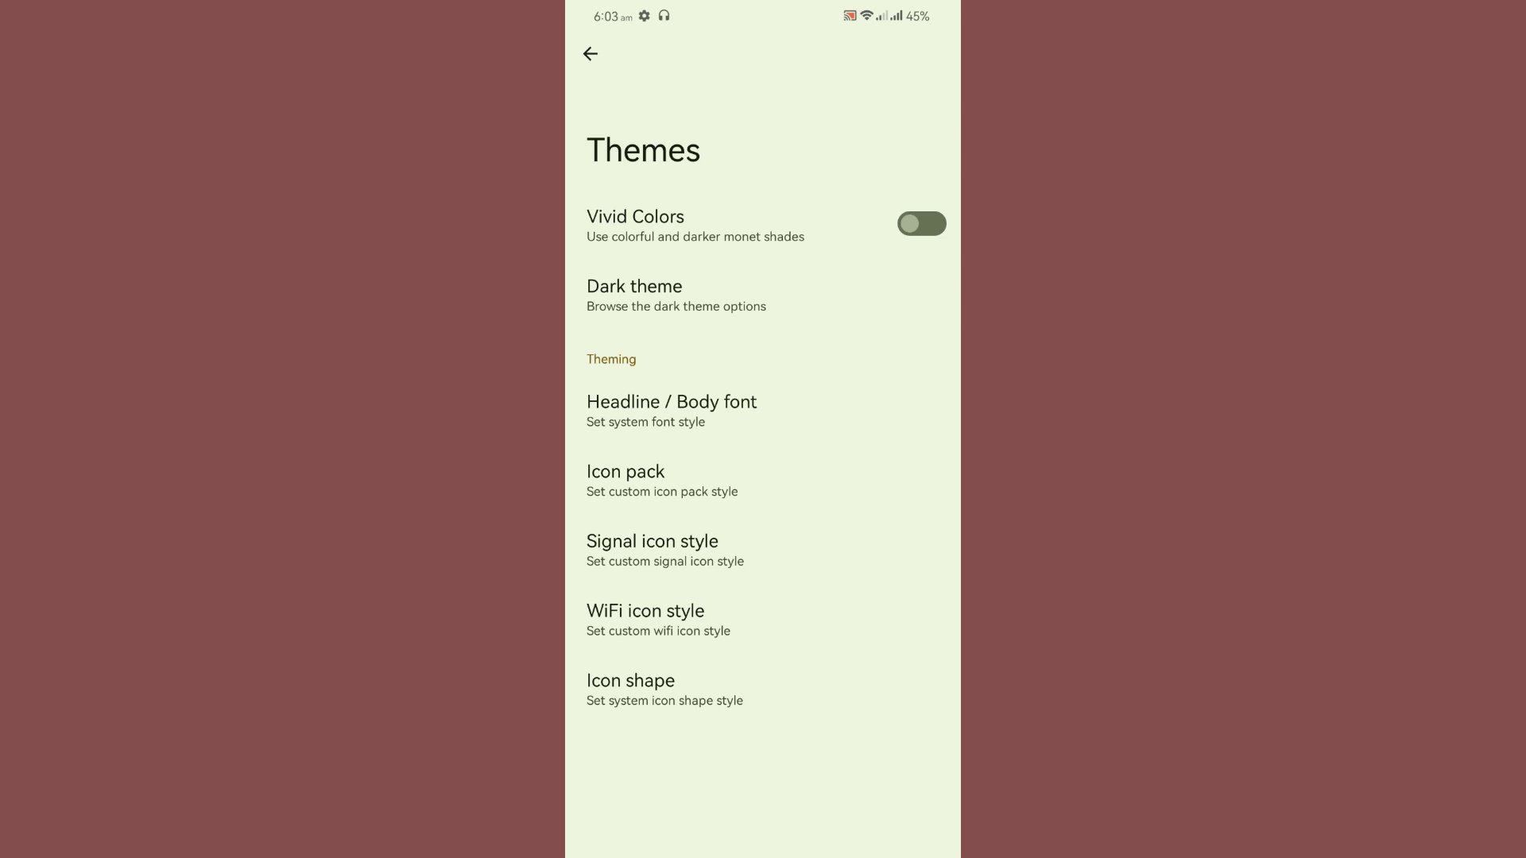
left_click(778, 417)
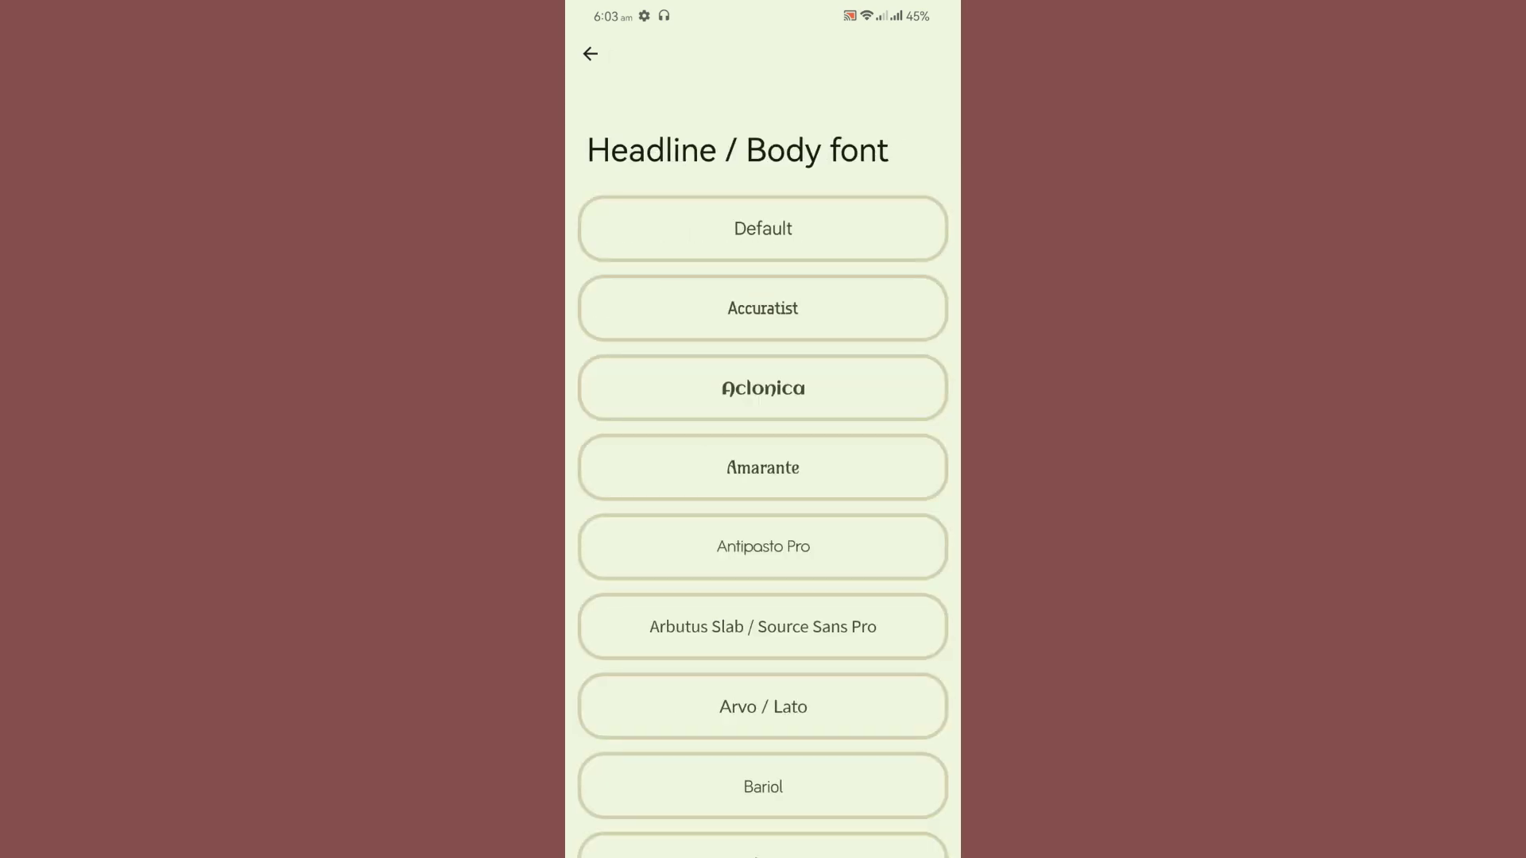
scroll(764, 477, "down", 10)
scroll(763, 477, "down", 10)
scroll(762, 478, "down", 5)
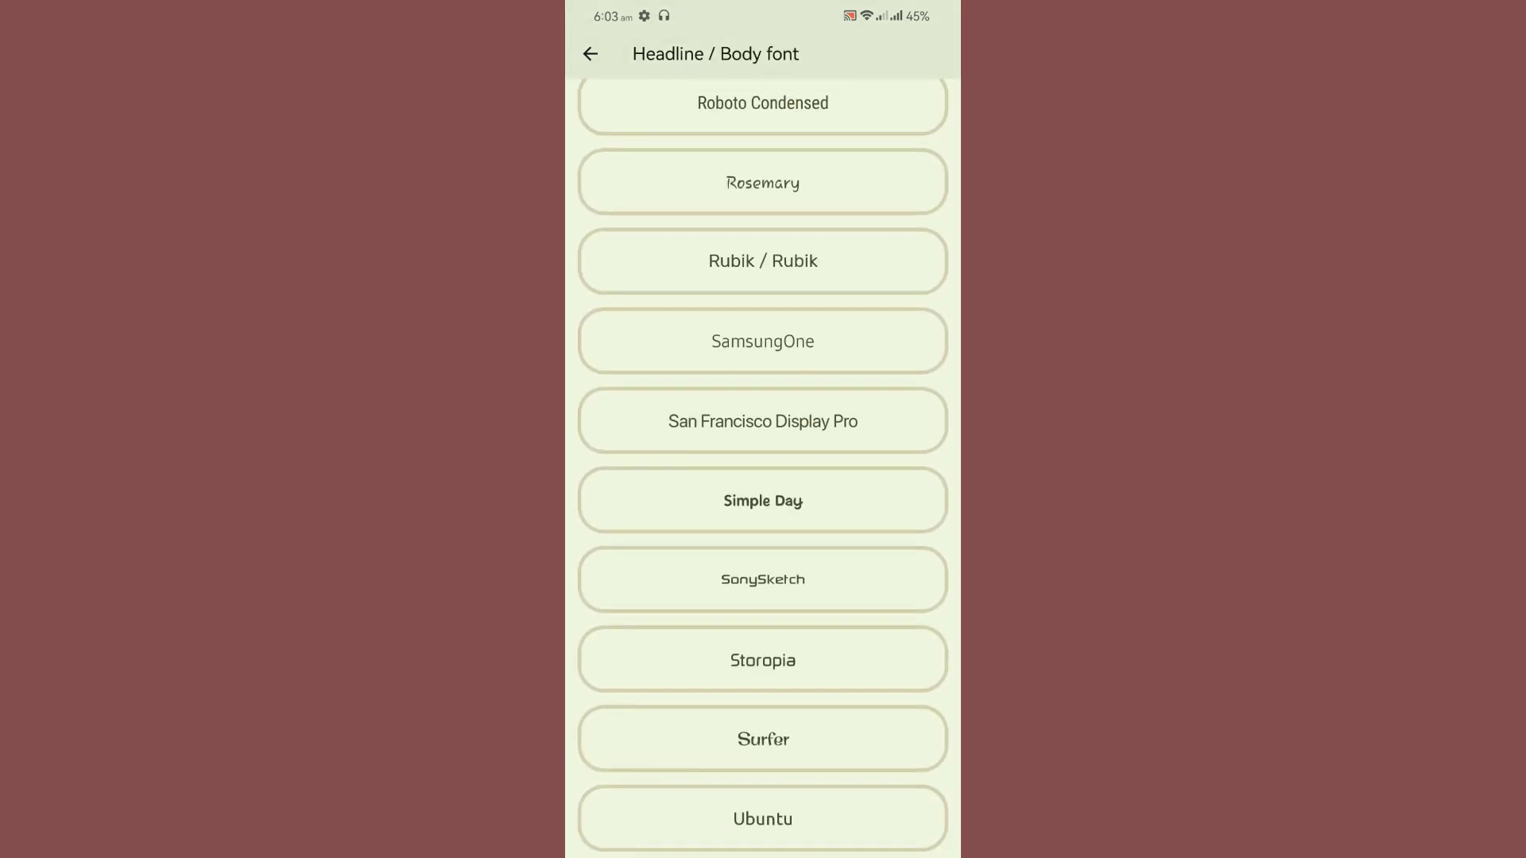
left_click(763, 501)
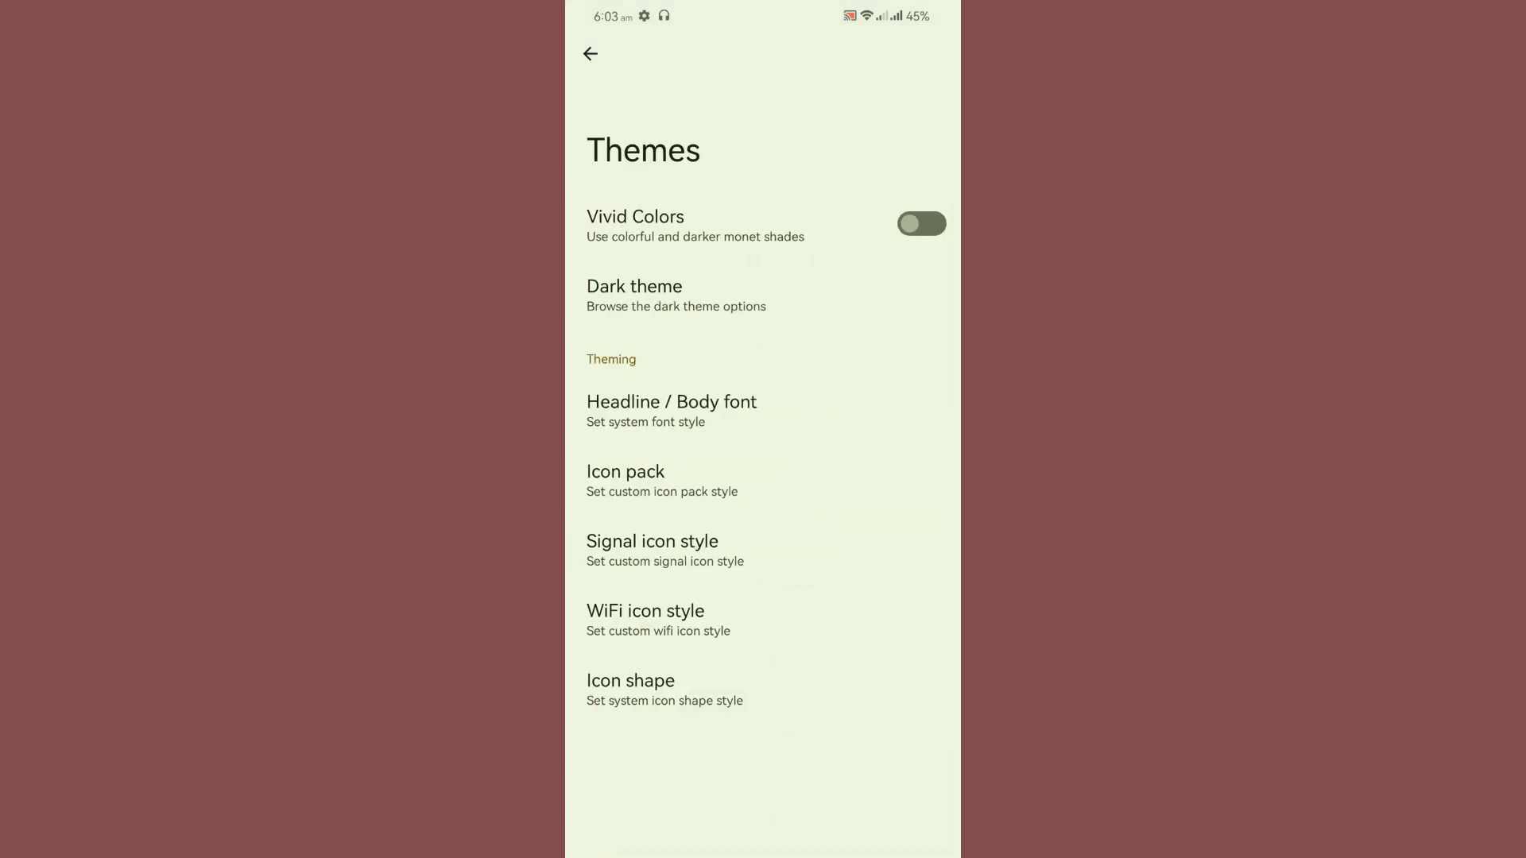
left_click(733, 549)
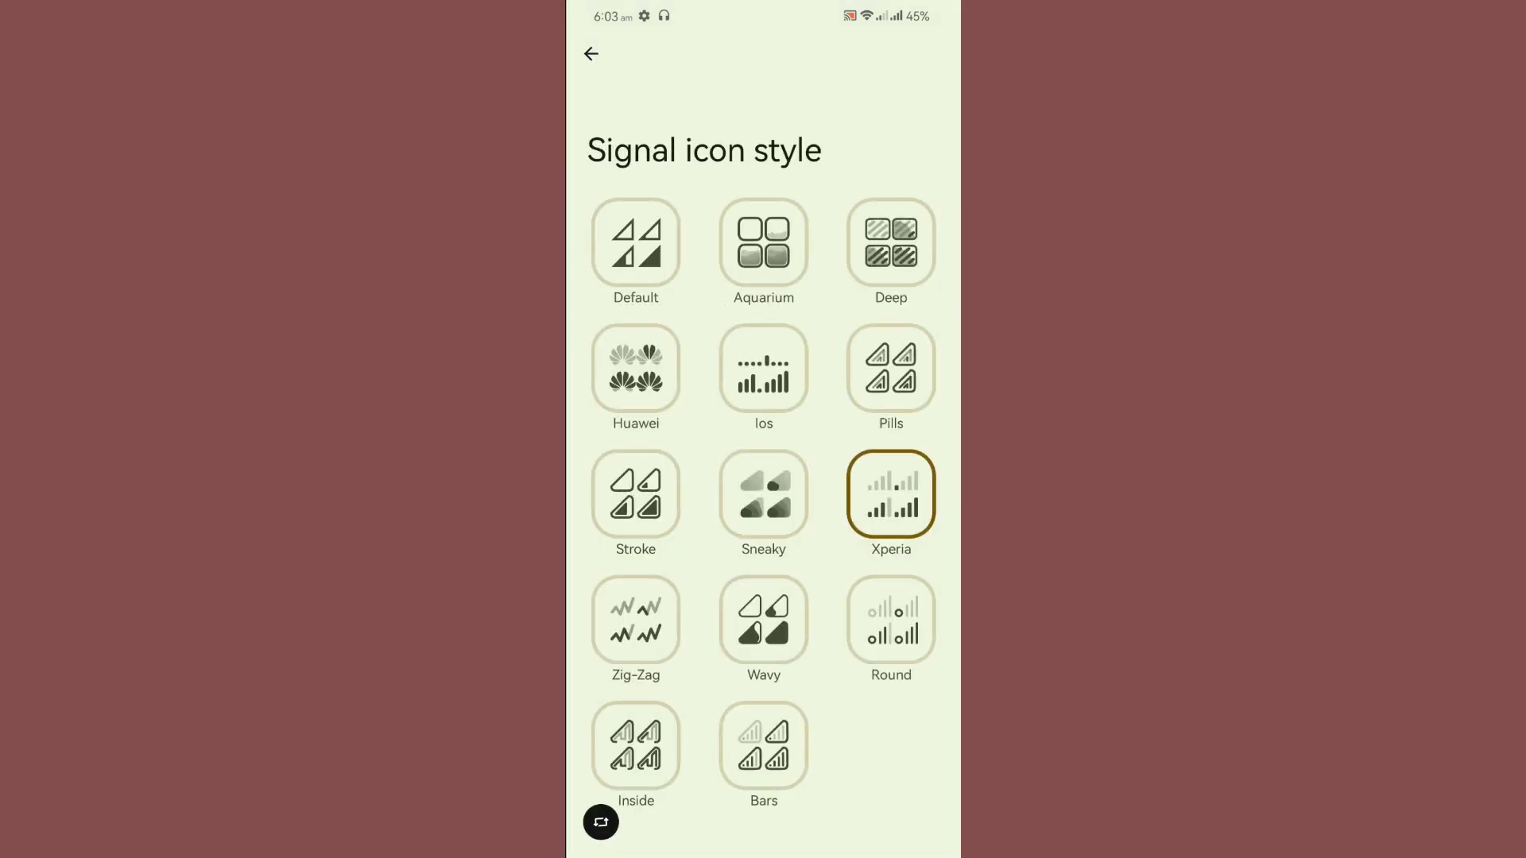
left_click(590, 54)
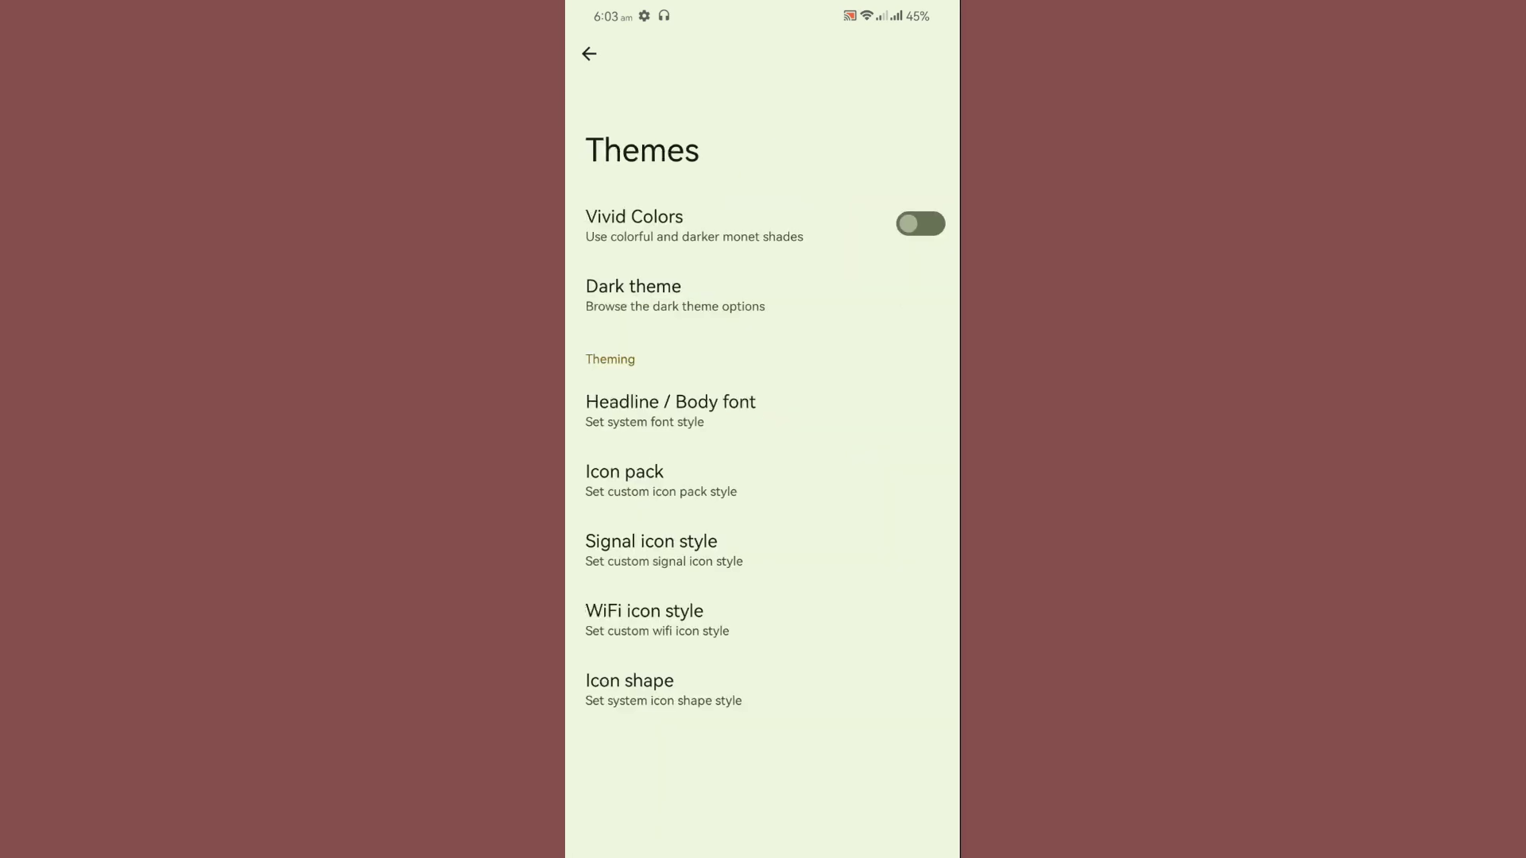
left_click(765, 627)
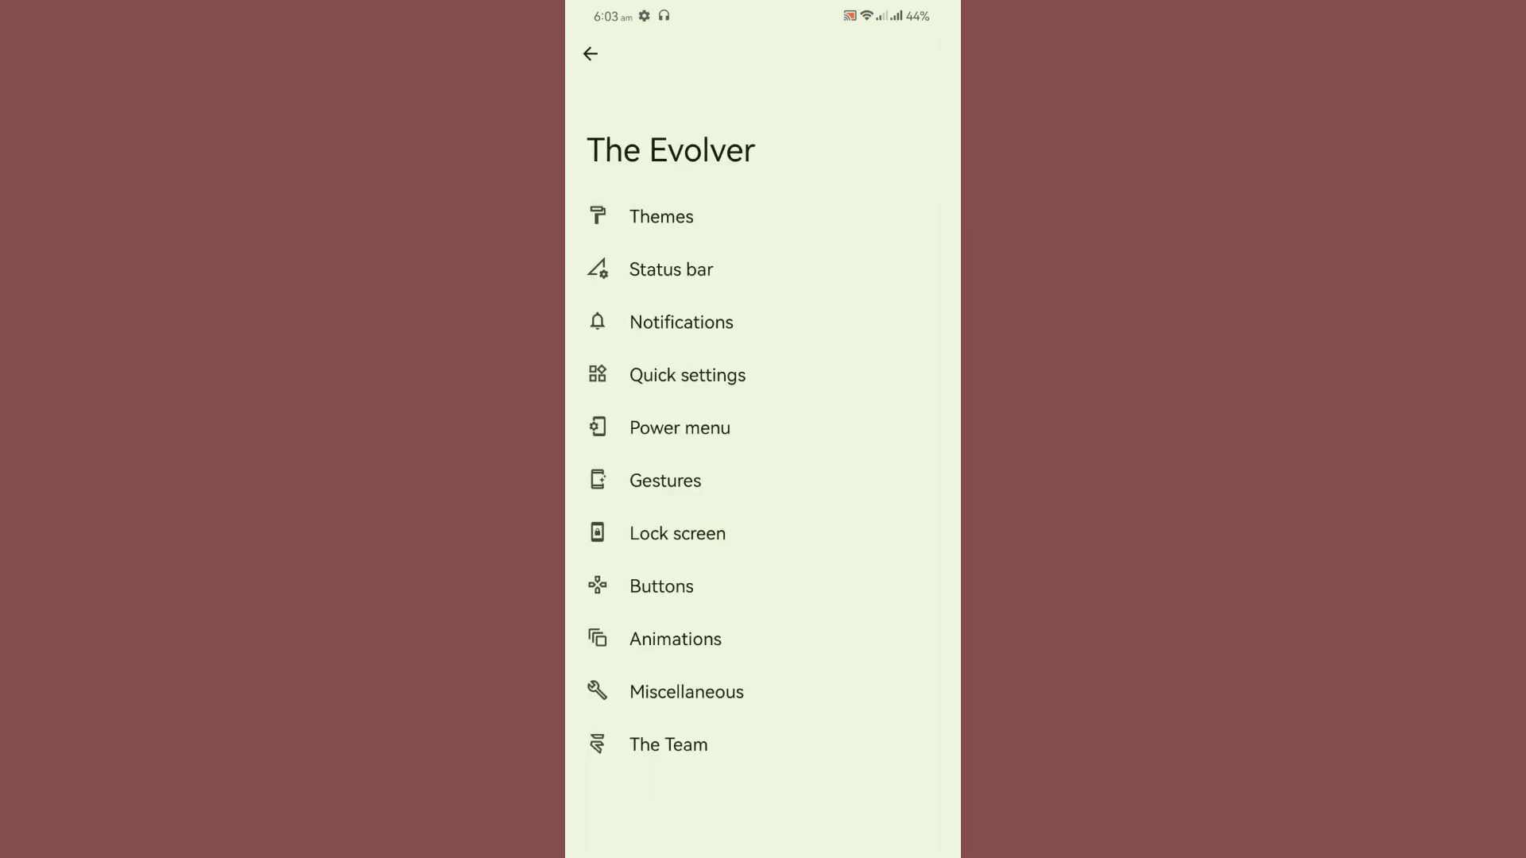
Review Status bar clock position (kept Left), clock and date, logo and network traffic settings.
left_click(838, 267)
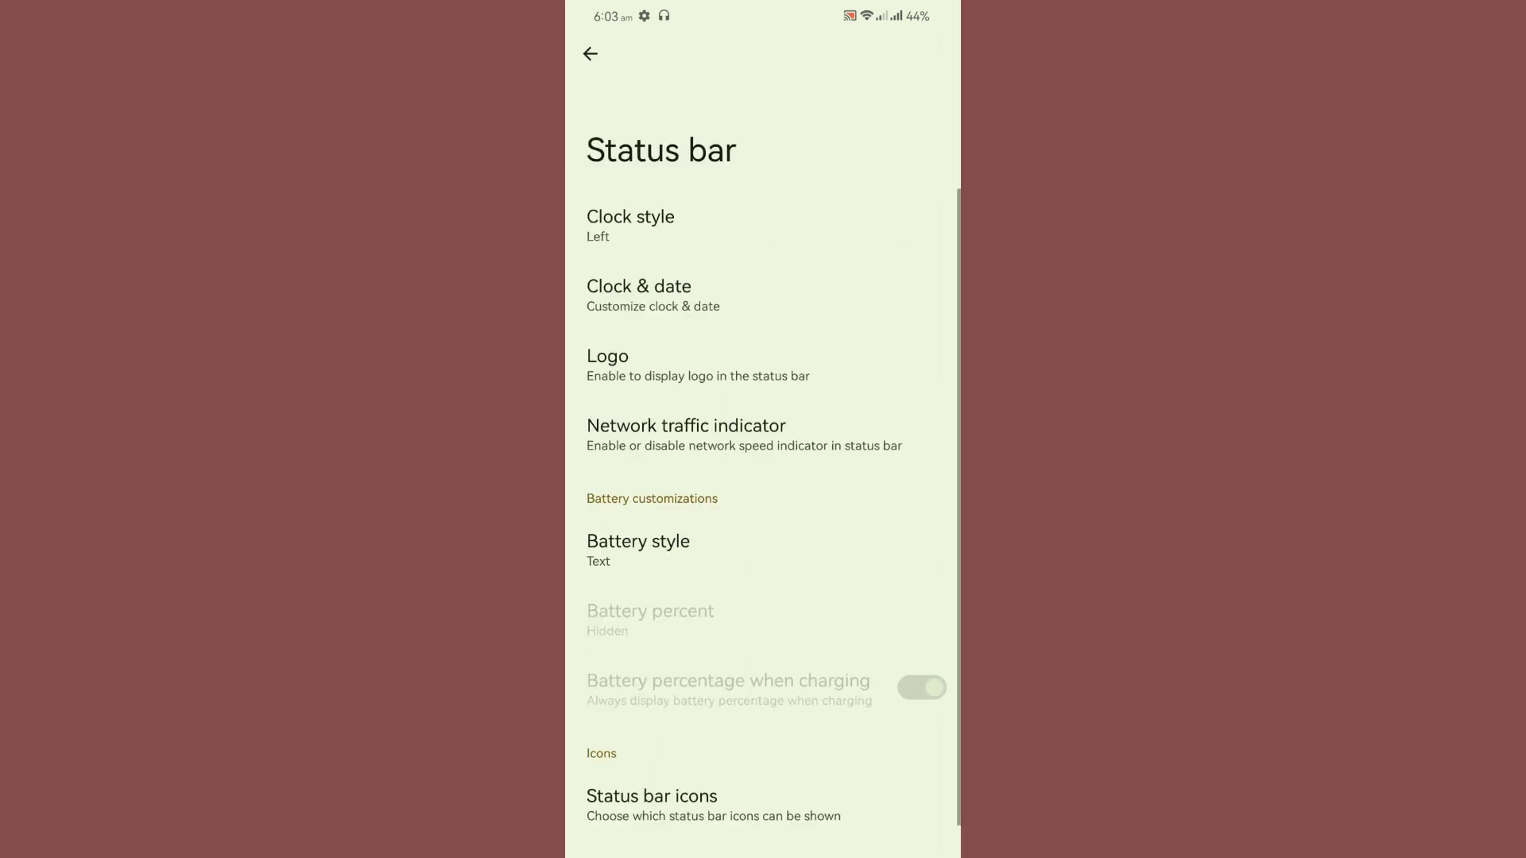
left_click(631, 225)
left_click(621, 504)
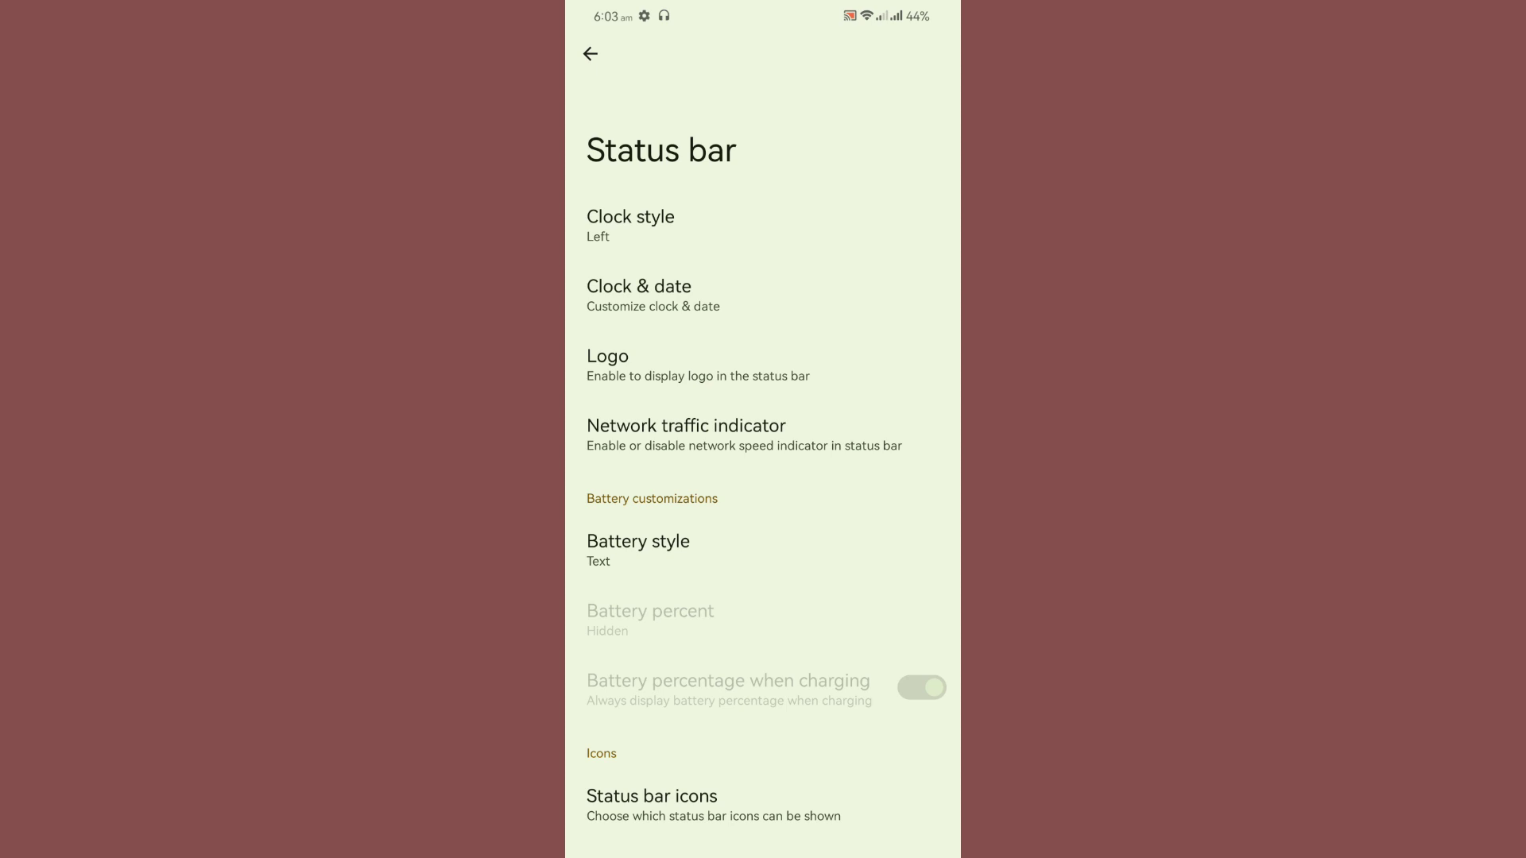
left_click(653, 295)
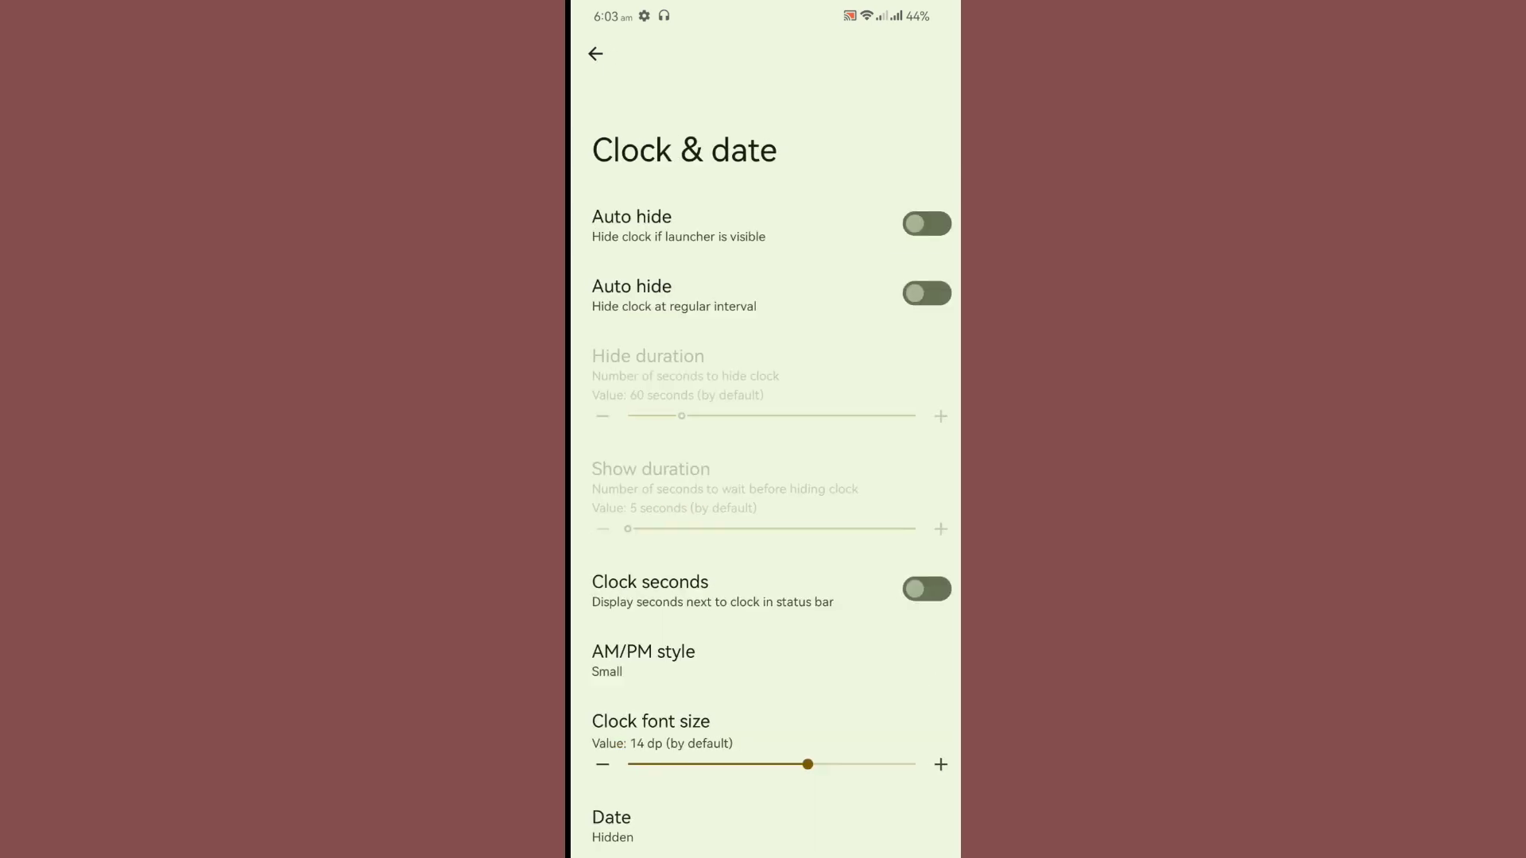
scroll(763, 477, "down", 3)
left_click_drag(953, 406, 899, 406)
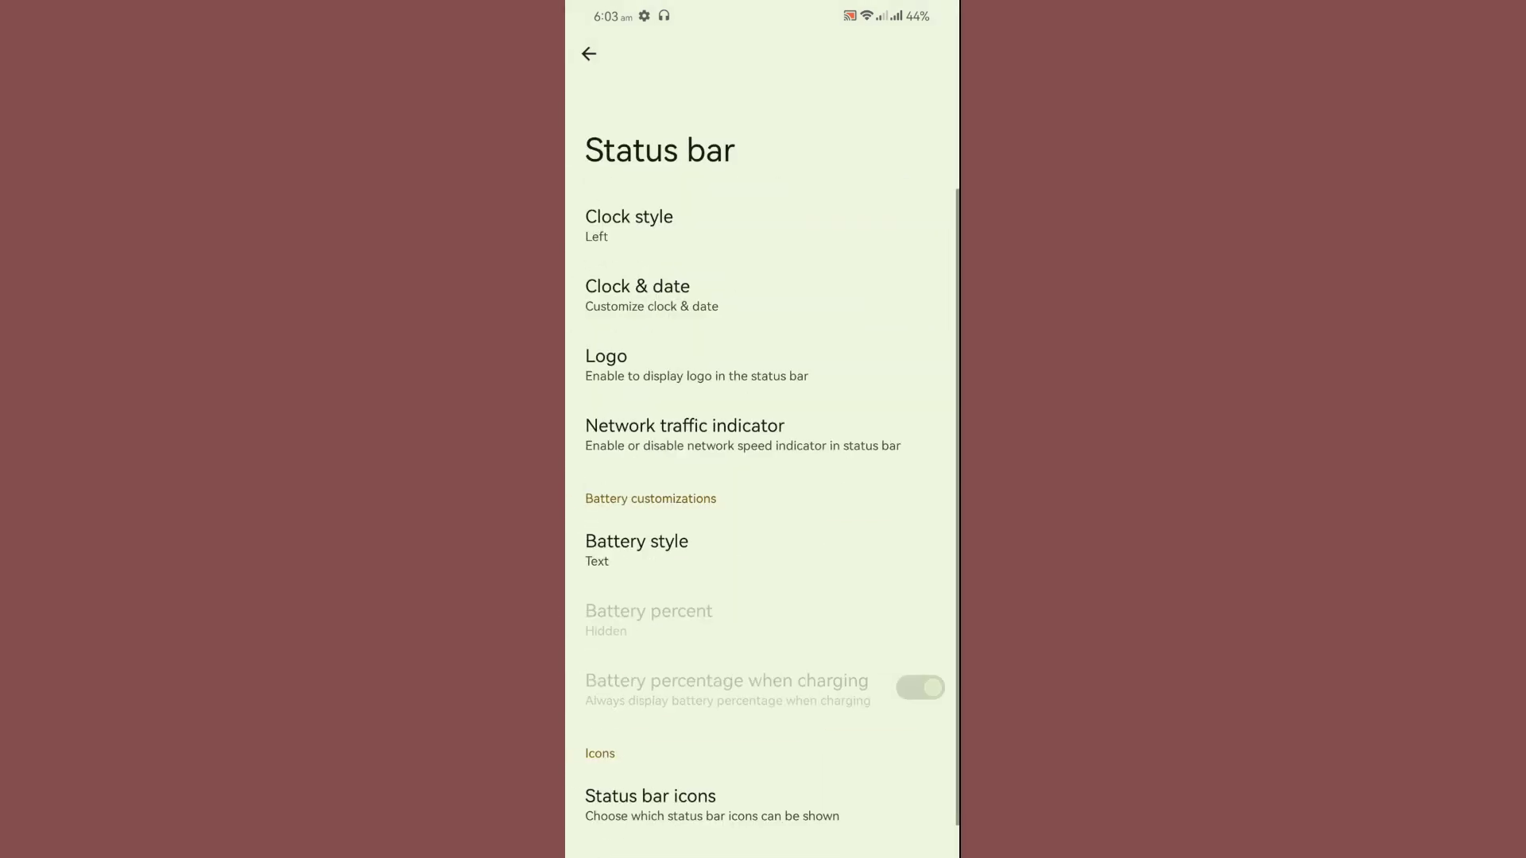
left_click(654, 357)
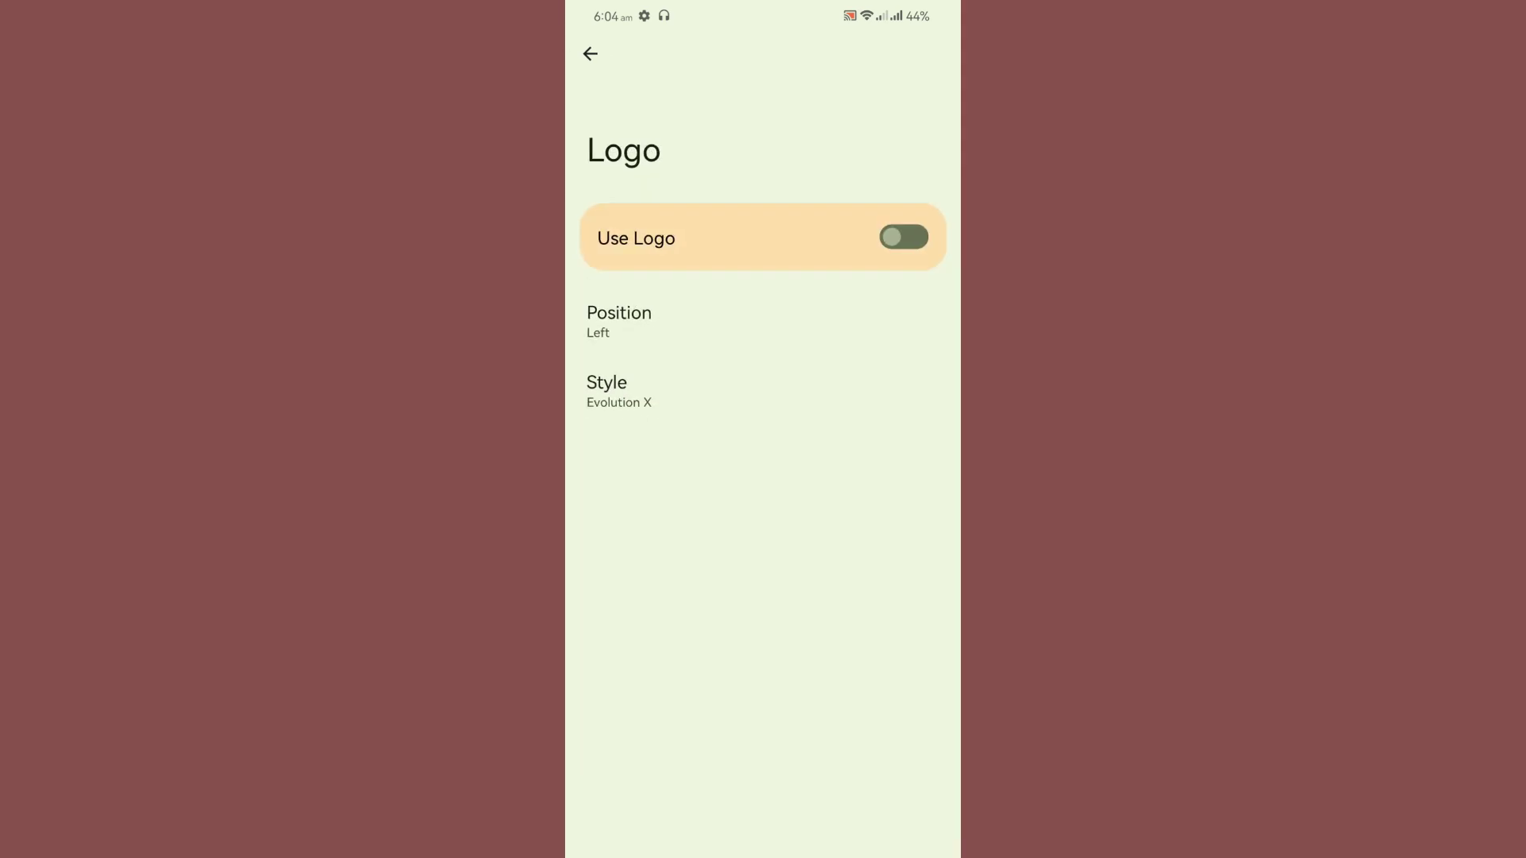
left_click_drag(954, 406, 900, 407)
left_click(668, 433)
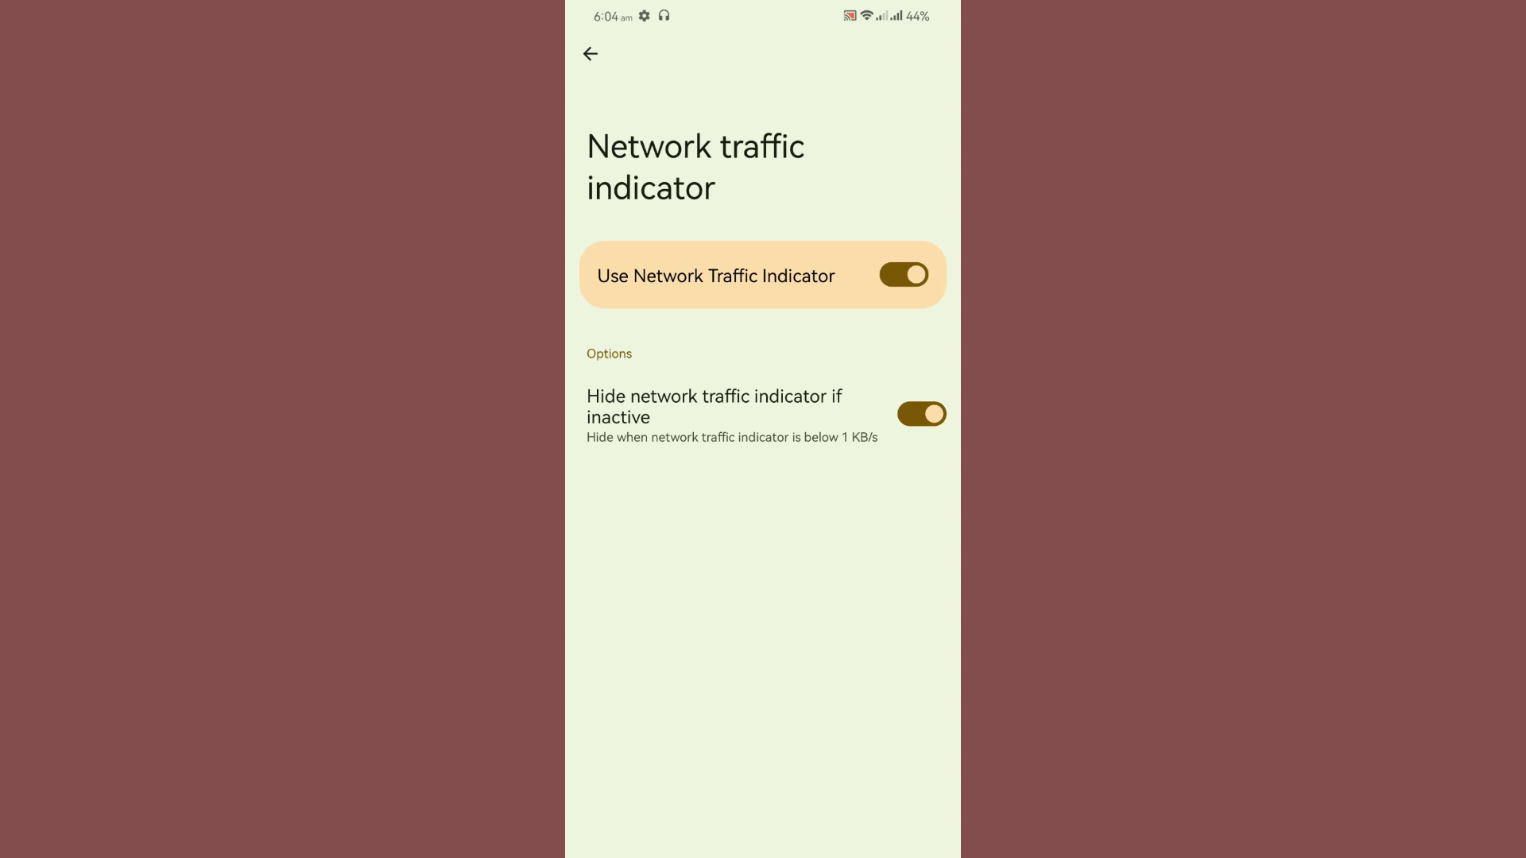
mouse_move(954, 489)
left_mouse_down()
mouse_move(898, 489)
mouse_move(900, 477)
left_mouse_up()
Check battery style, enable the VoLTE/VoWiFi status bar icon, and return to The Evolver.
left_click(644, 542)
scroll(764, 477, "down", 3)
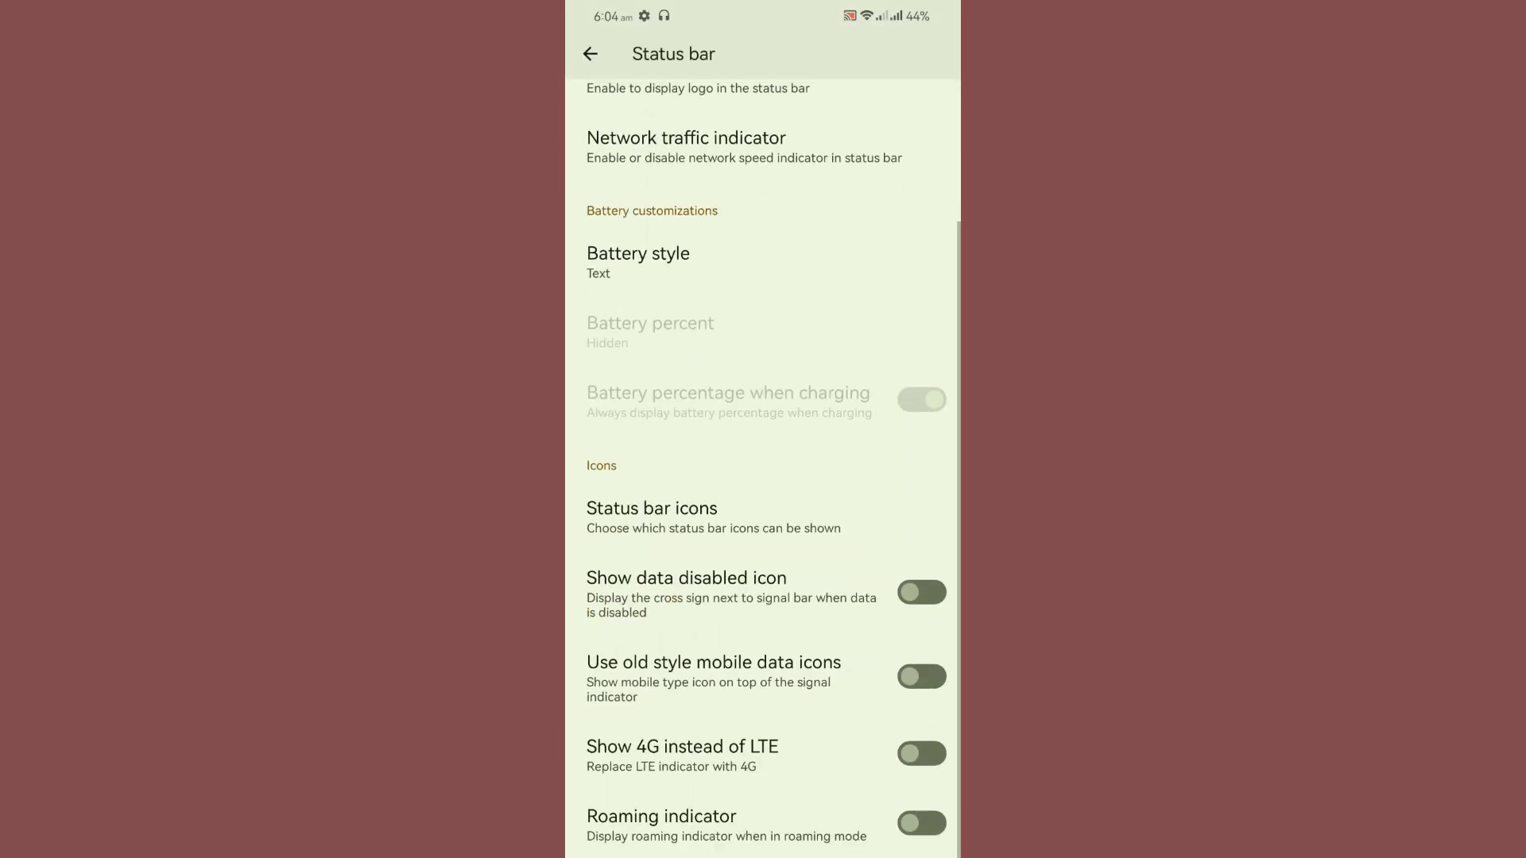
left_click(653, 515)
scroll(763, 478, "down", 1)
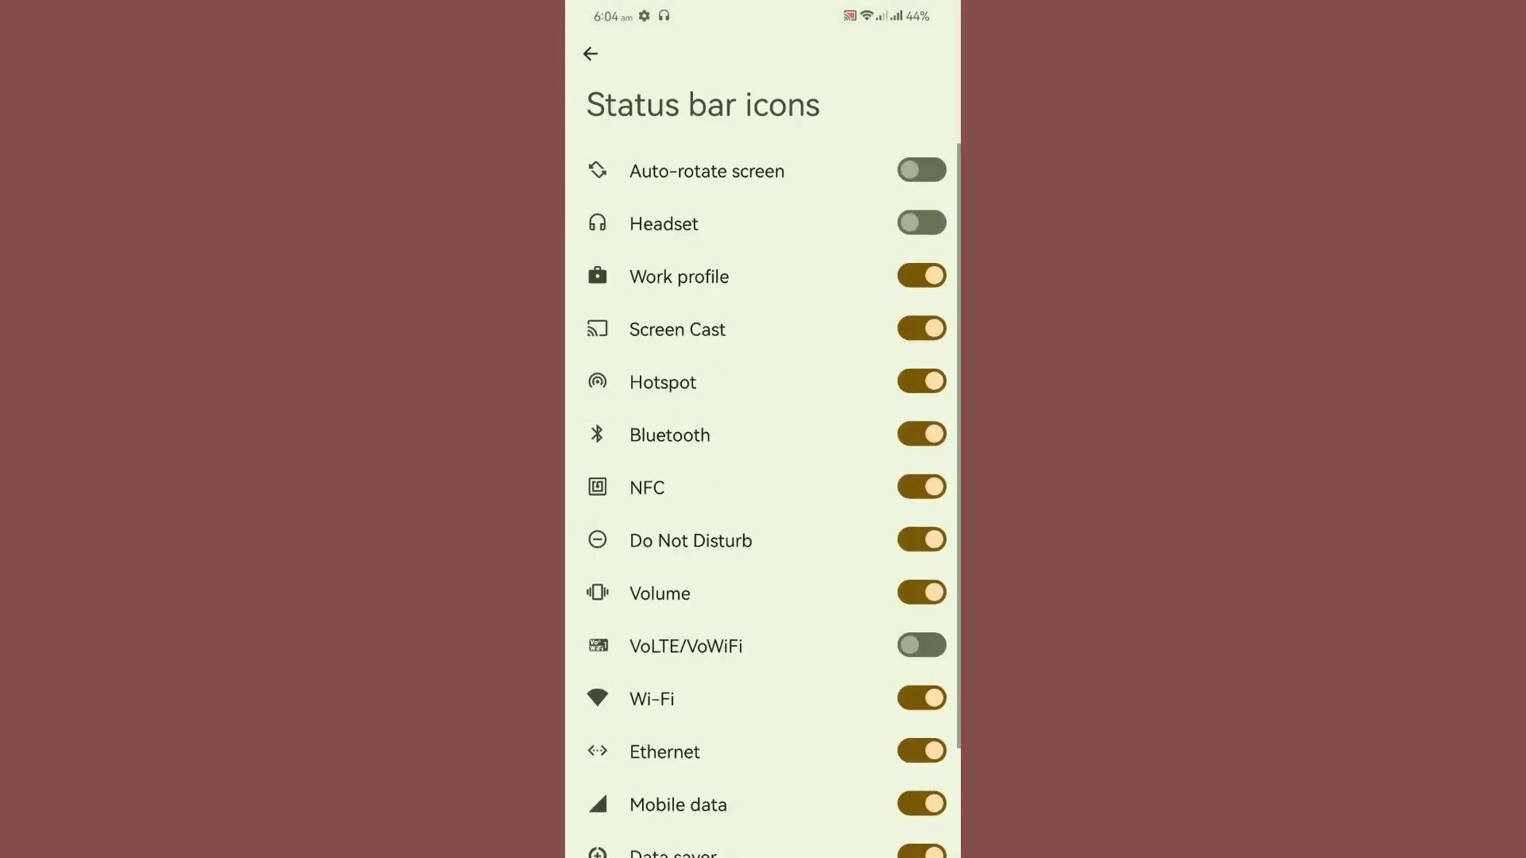
scroll(764, 477, "down", 1)
left_click(921, 573)
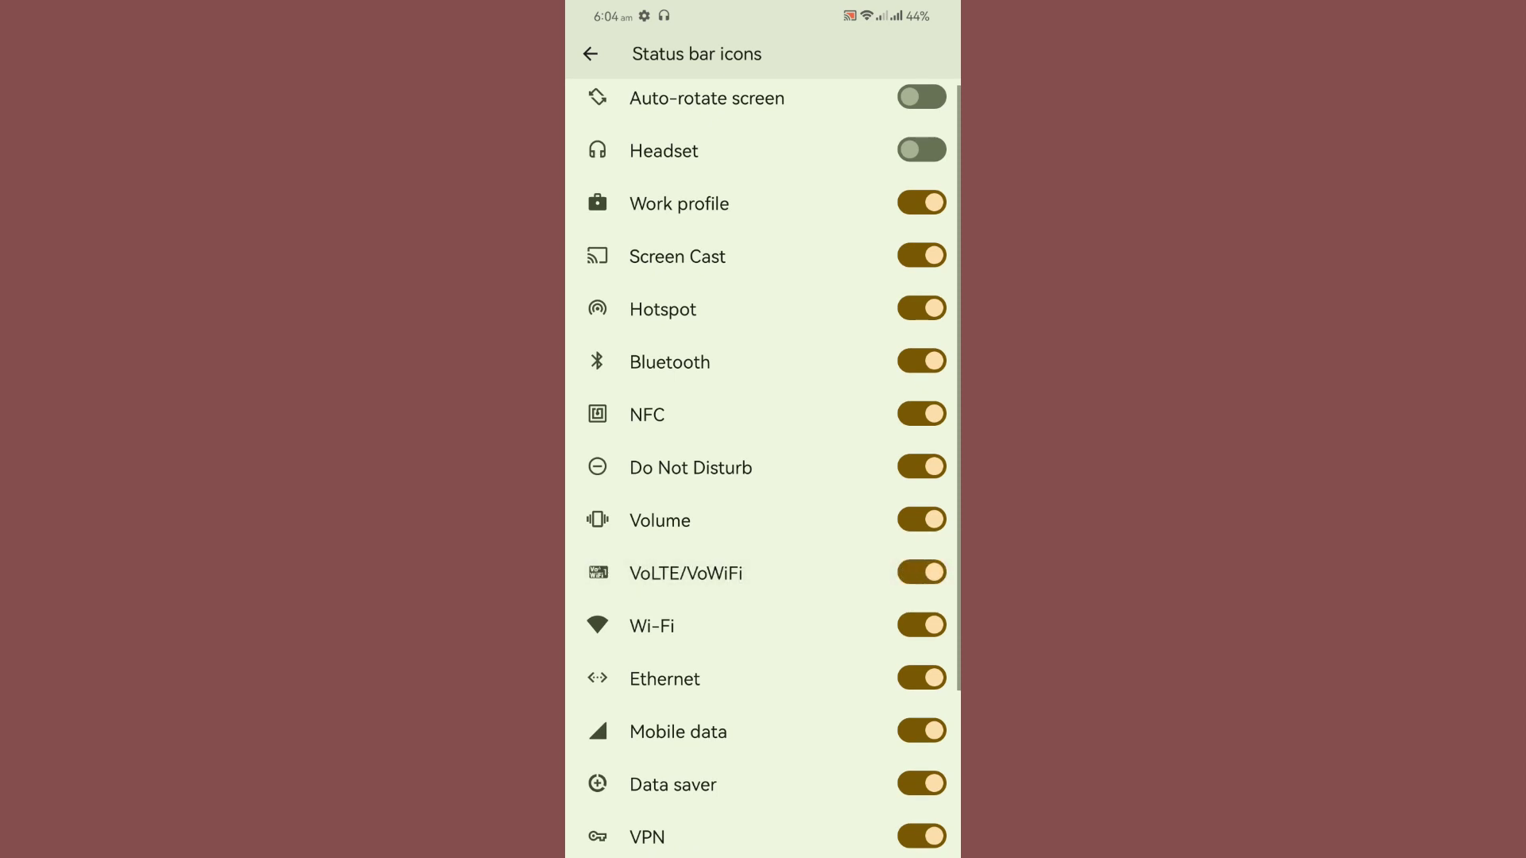
scroll(763, 478, "up", 2)
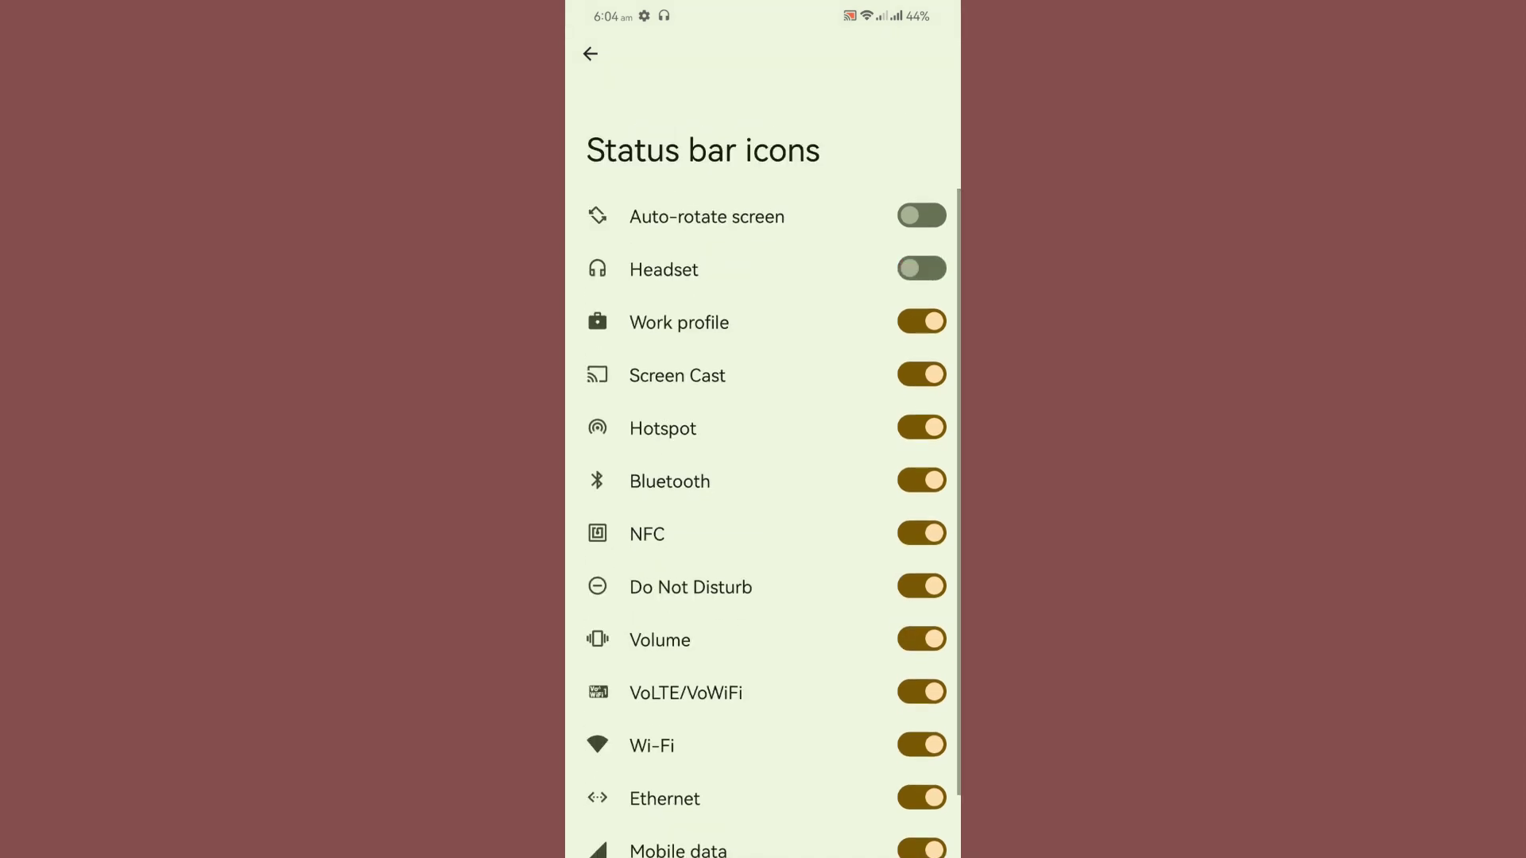
left_click(590, 54)
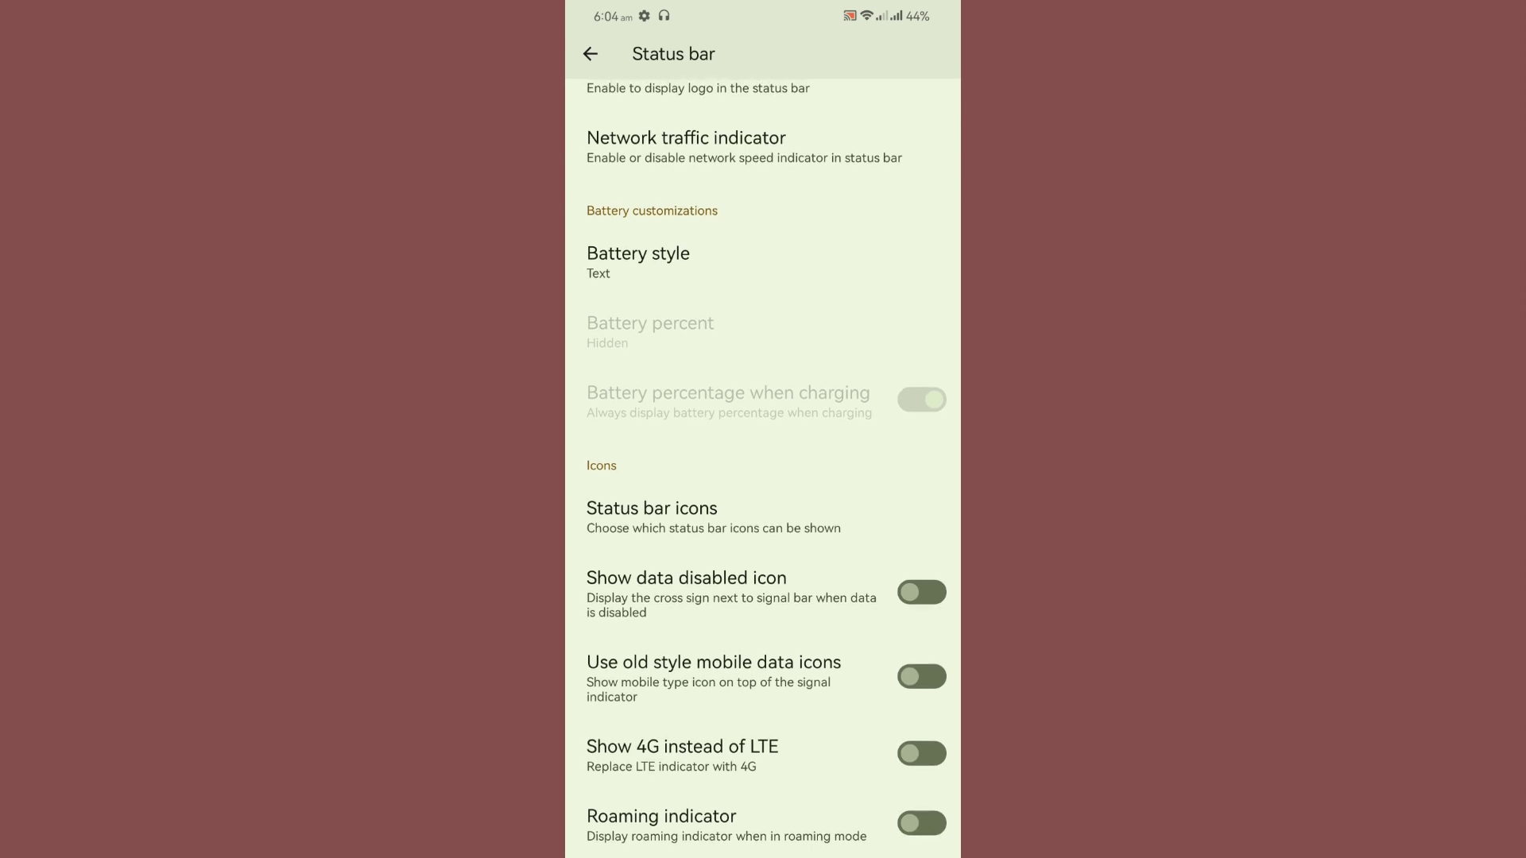
left_click(590, 54)
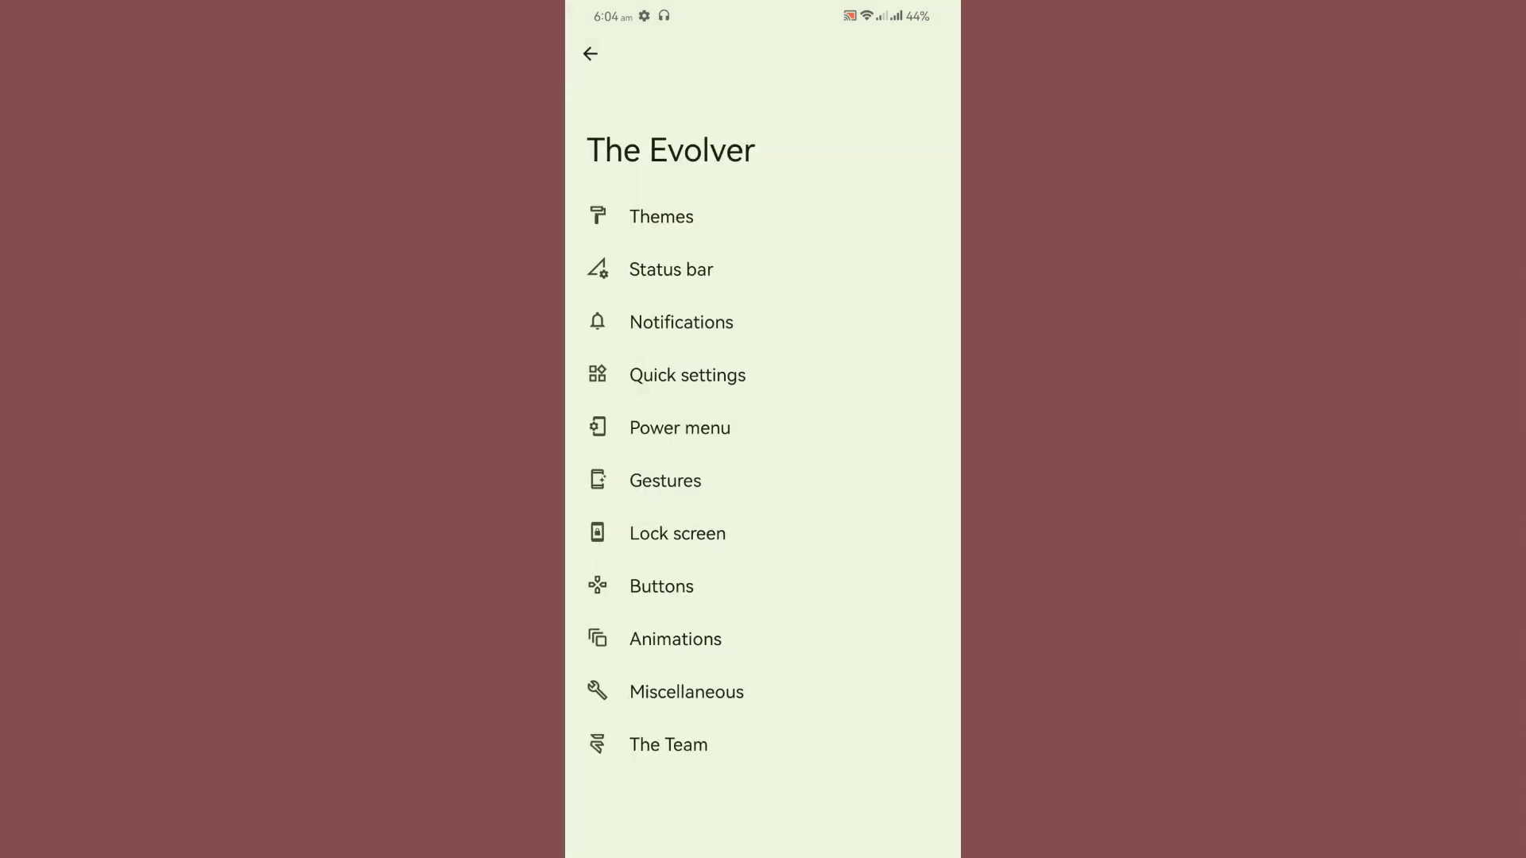
Glance at Notifications, then check Quick settings battery percent, keeping it next to the icon.
left_click(680, 321)
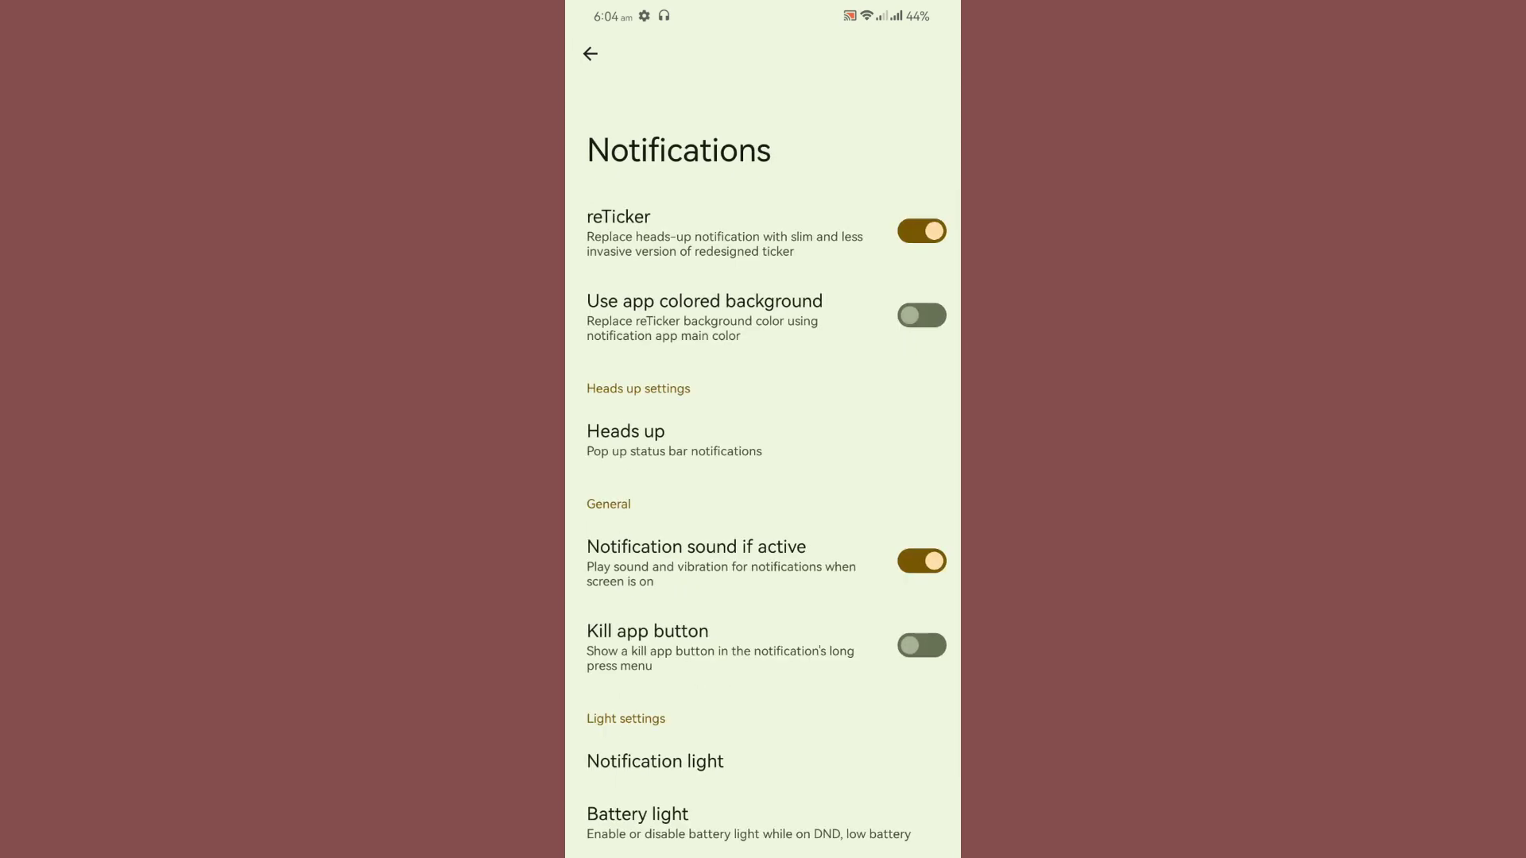
scroll(764, 477, "down", 3)
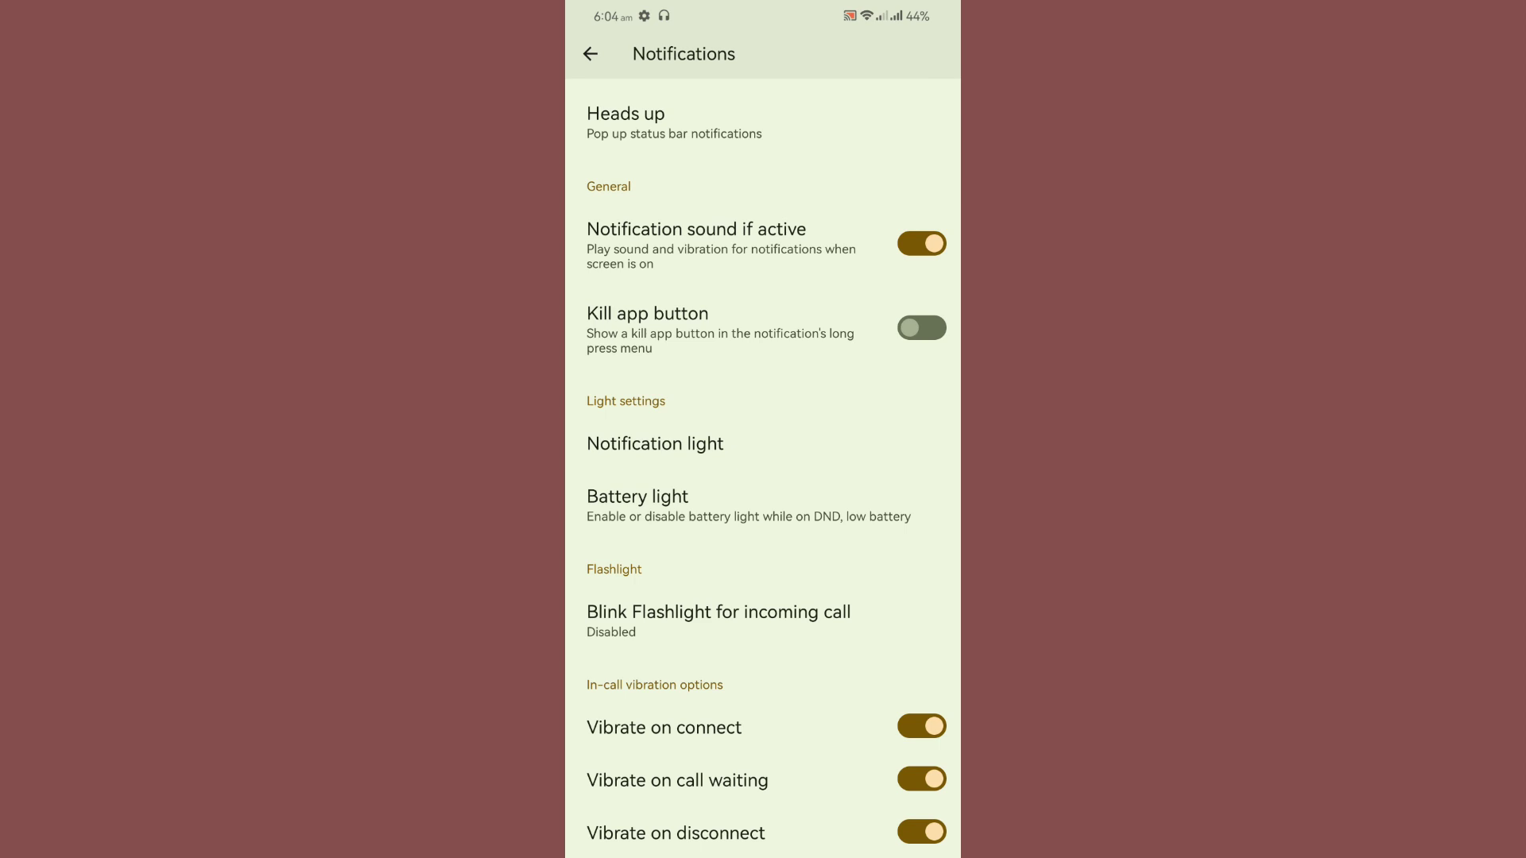
scroll(763, 477, "up", 2)
left_click_drag(958, 429, 835, 430)
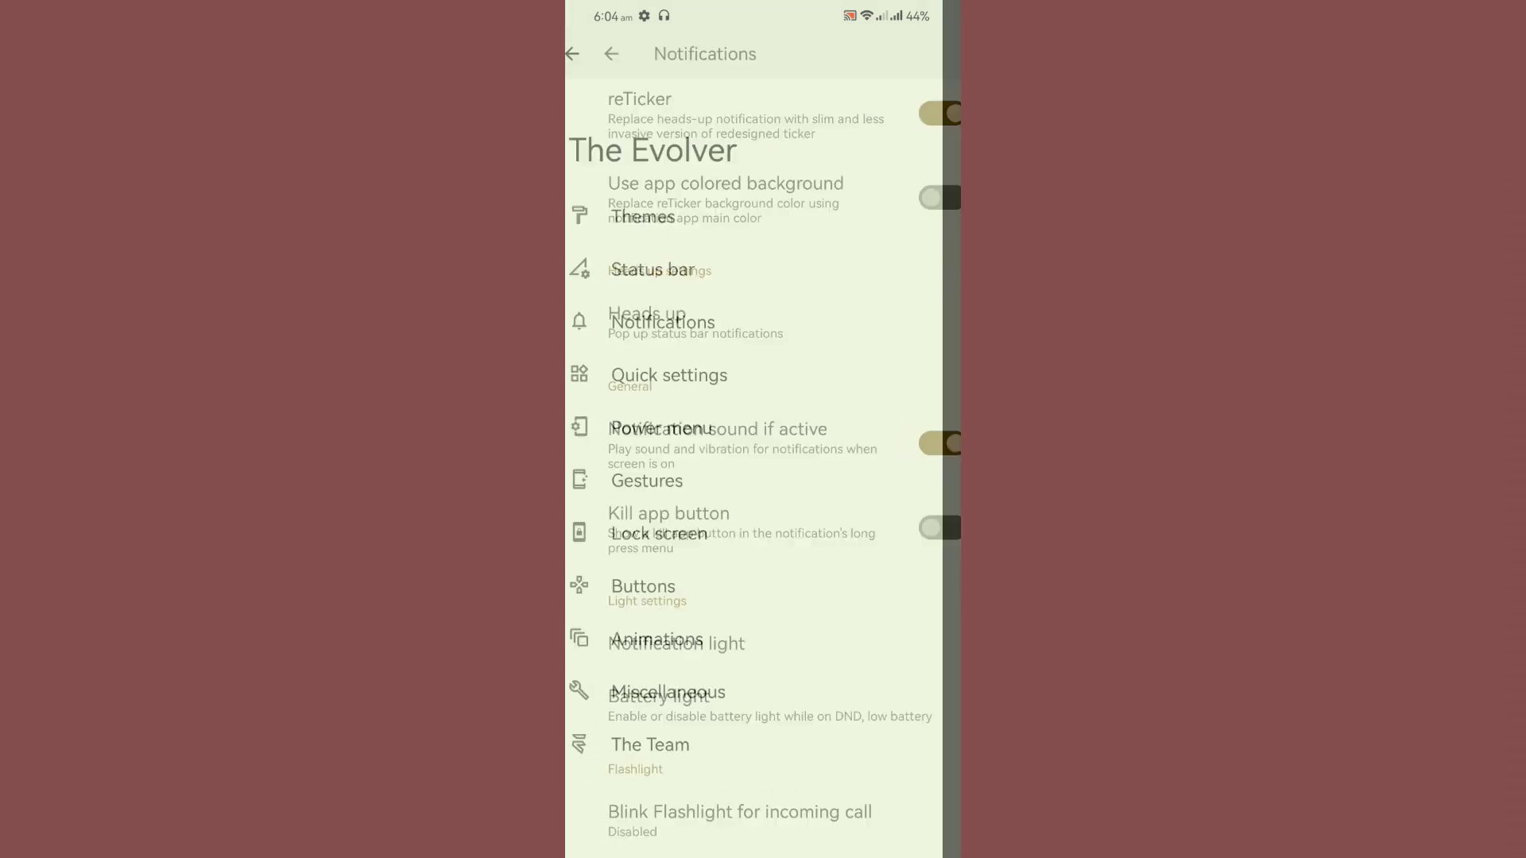
left_click(835, 375)
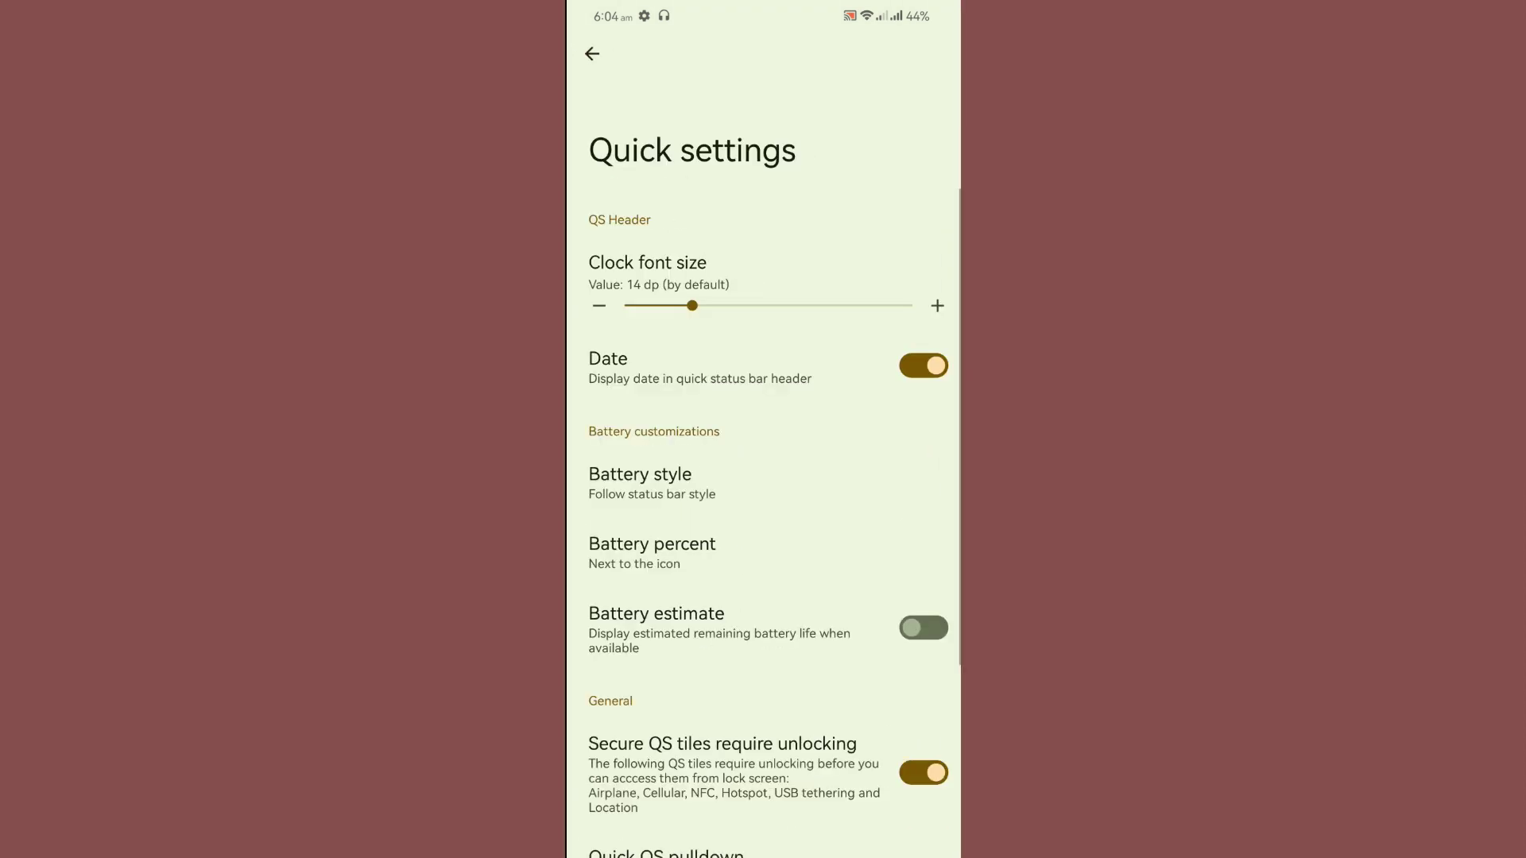
scroll(762, 477, "down", 3)
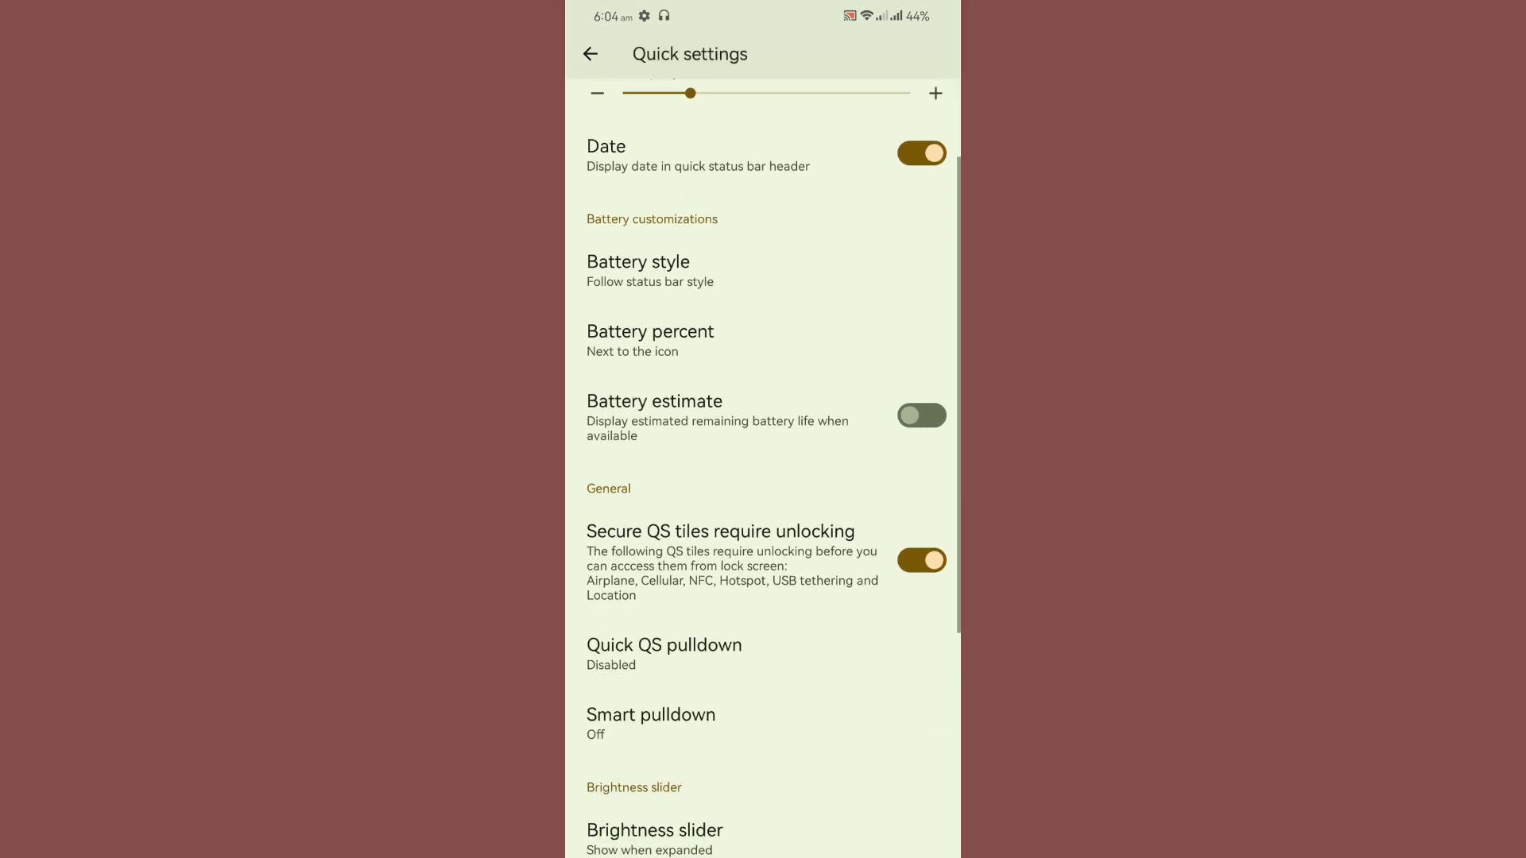
scroll(764, 477, "down", 2)
scroll(763, 478, "down", 2)
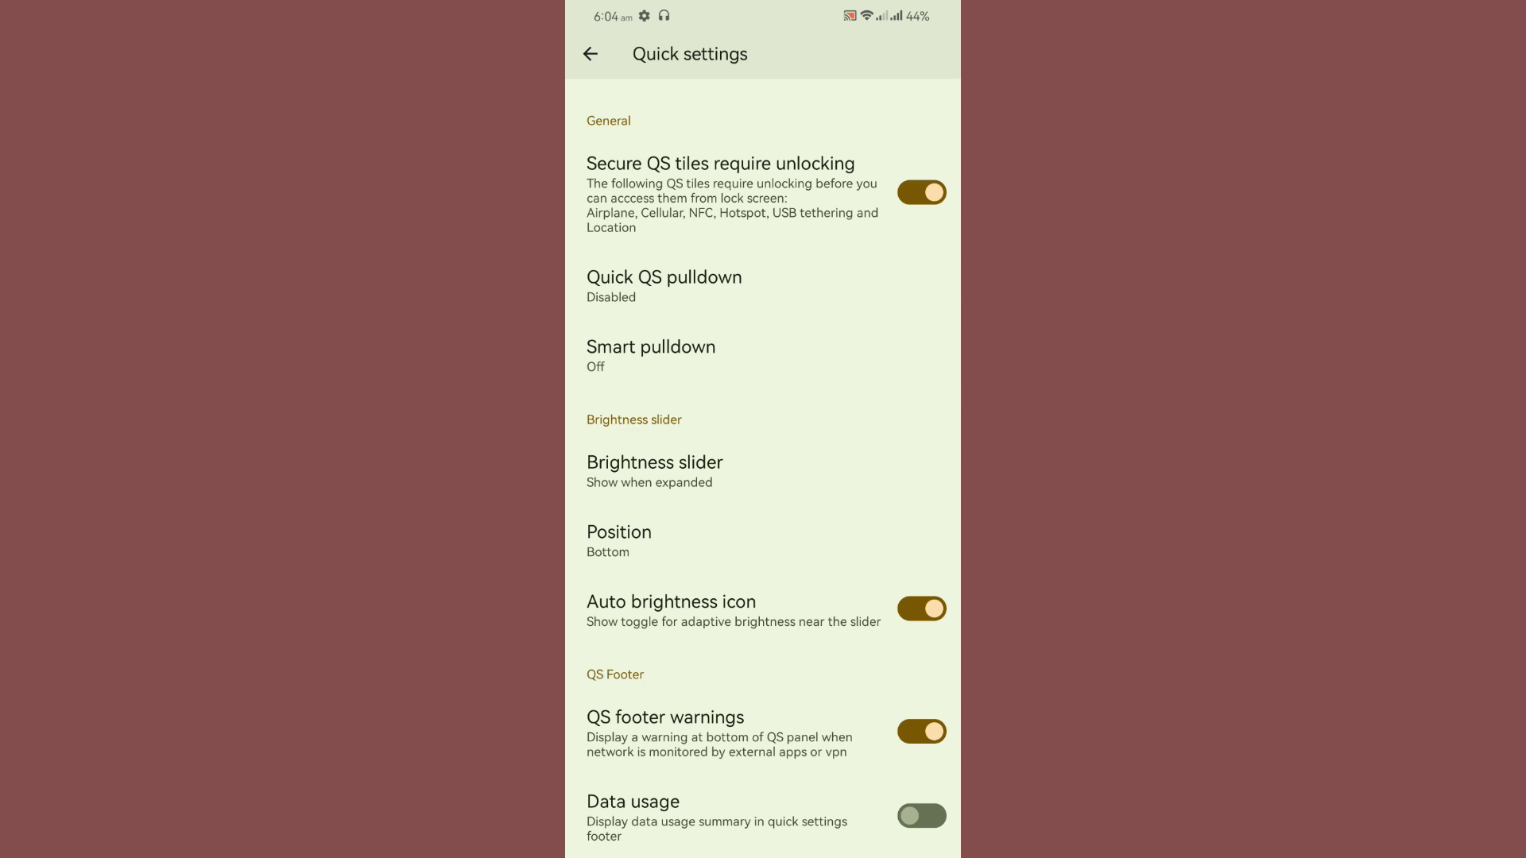
scroll(763, 478, "up", 5)
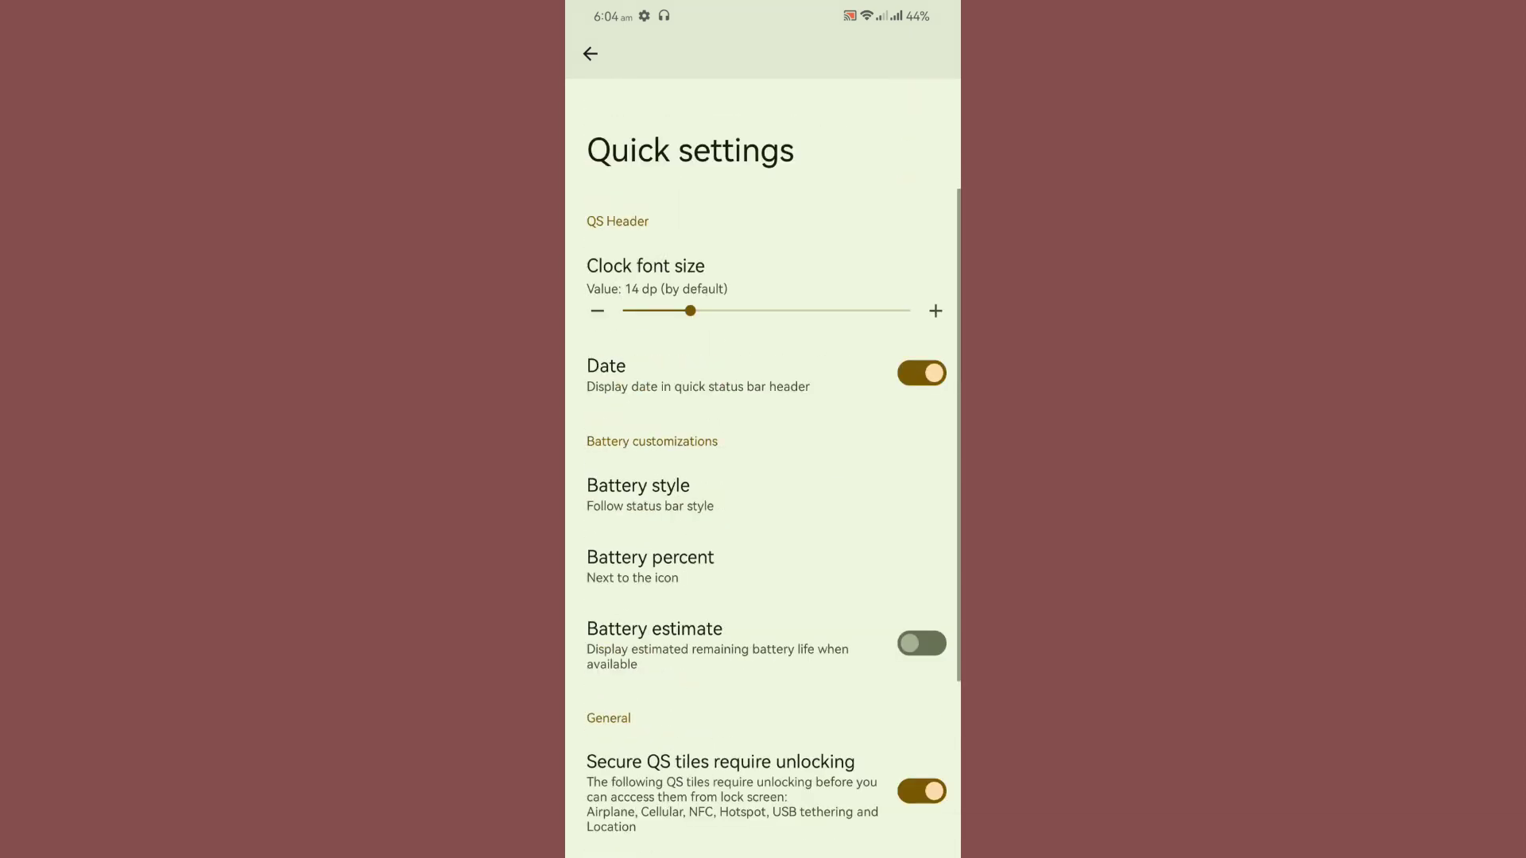
left_click(651, 550)
left_click(693, 505)
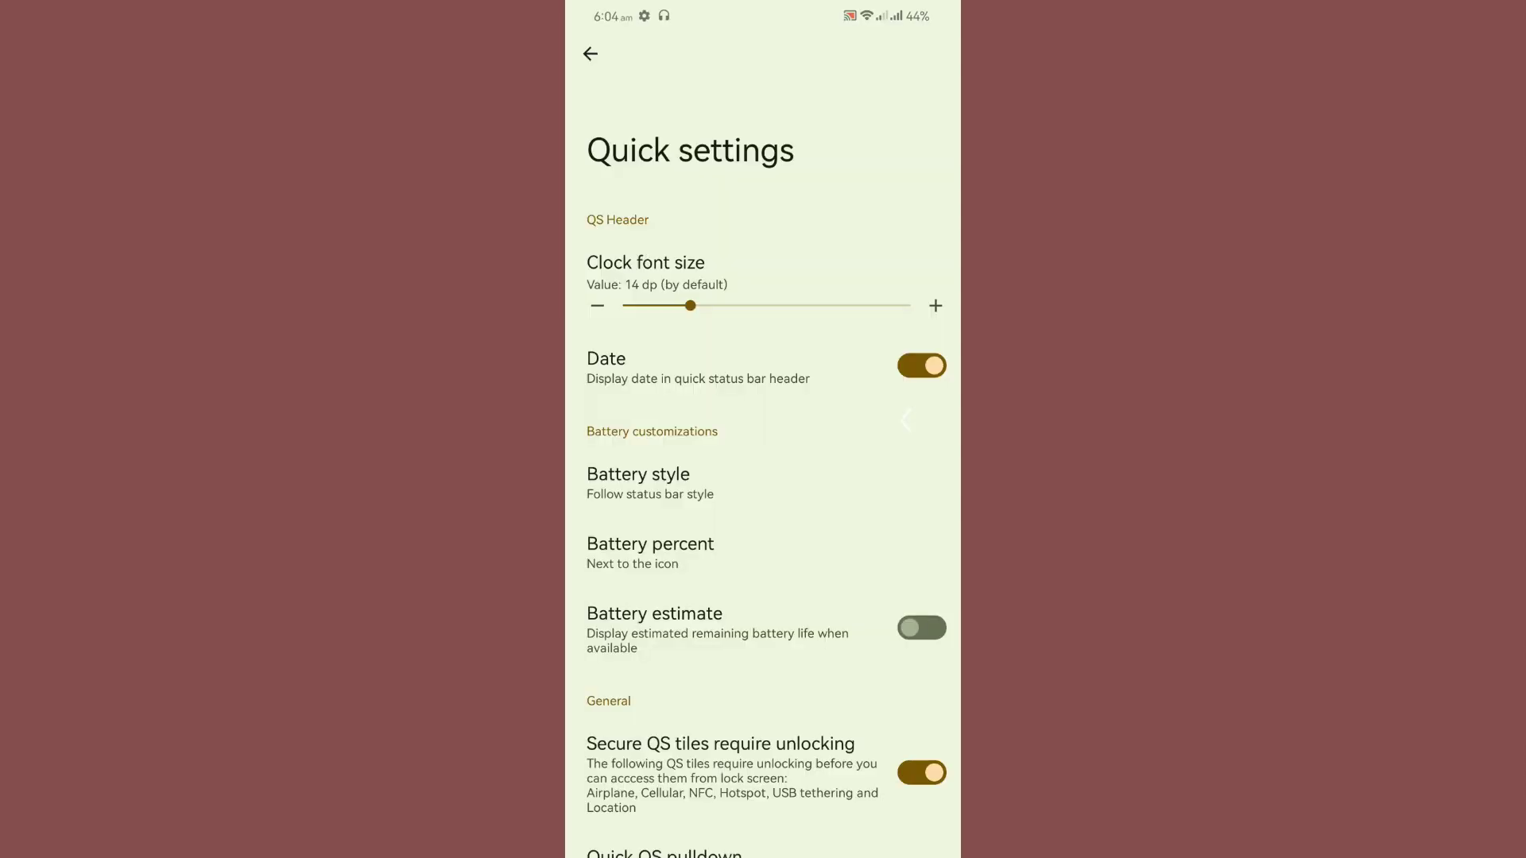
scroll(763, 477, "down", 1)
scroll(763, 477, "down", 5)
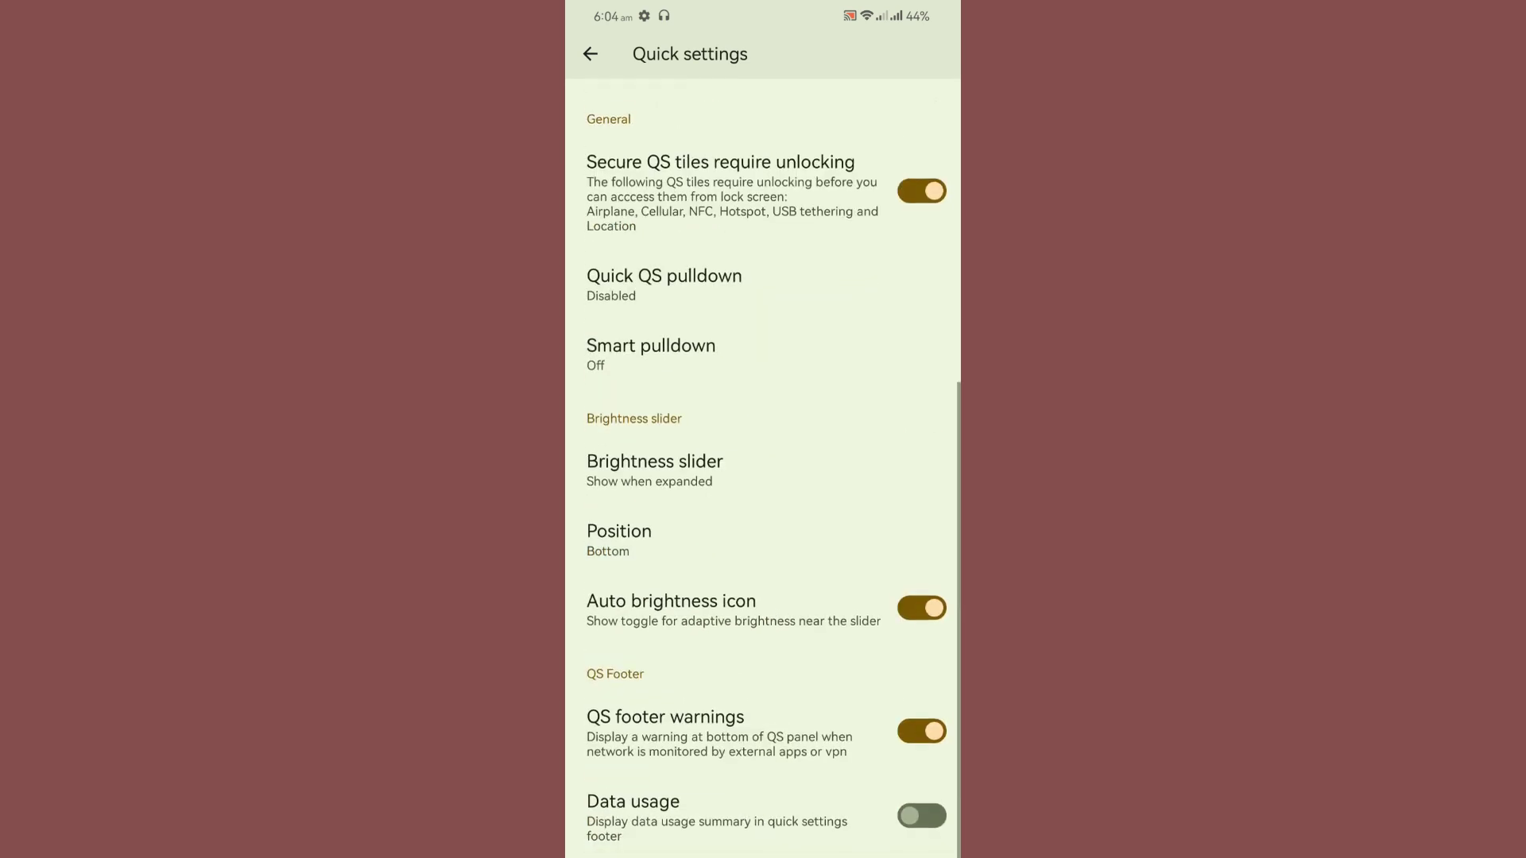
left_click_drag(960, 421, 902, 423)
View the Power menu and Gestures pages, swiping back after each.
left_click(848, 427)
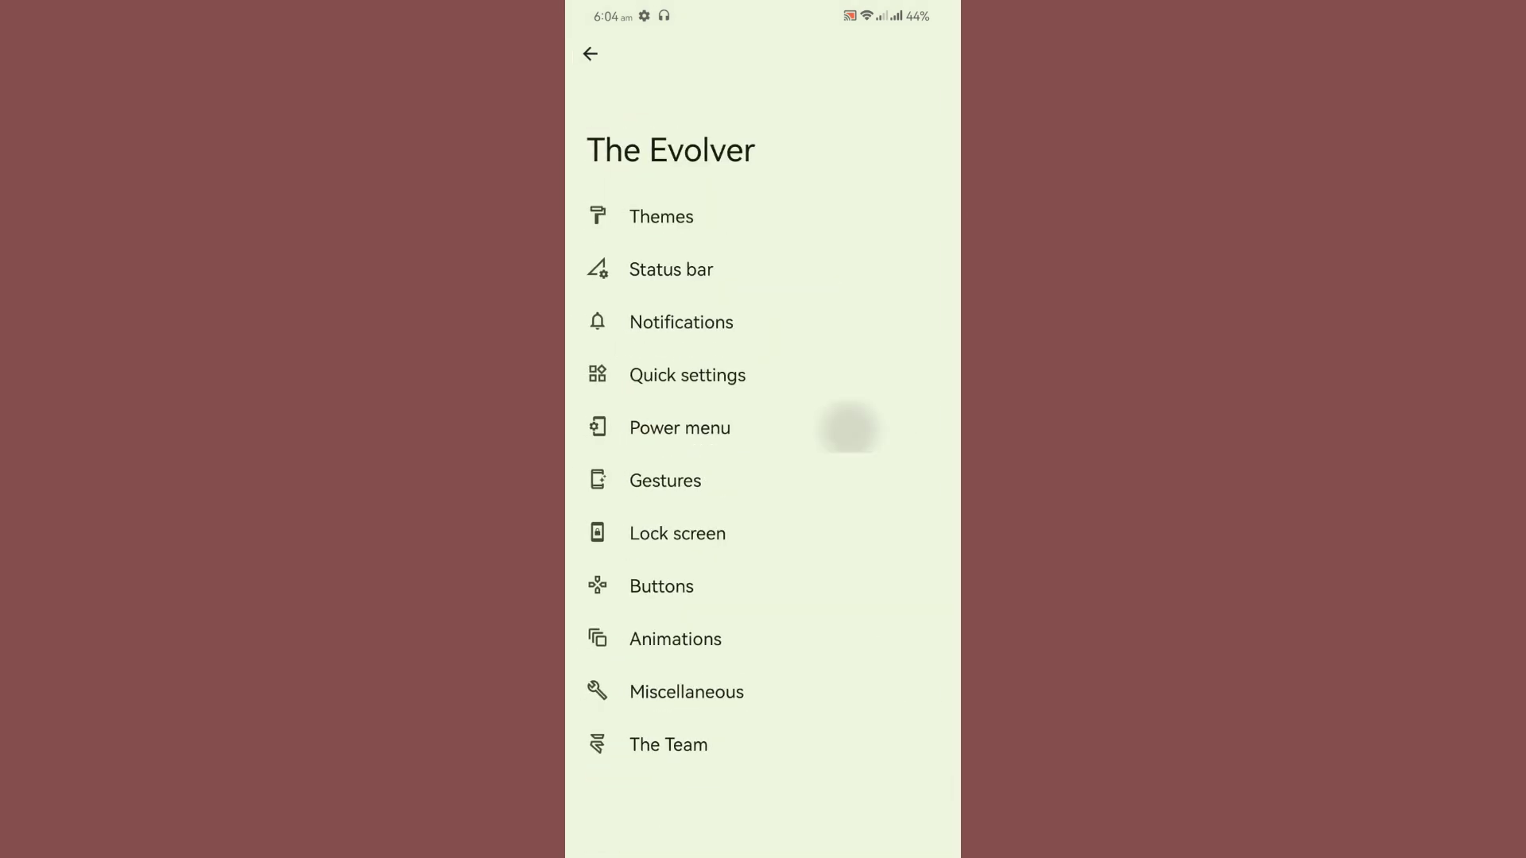
scroll(764, 477, "down", 2)
left_click_drag(960, 399, 879, 399)
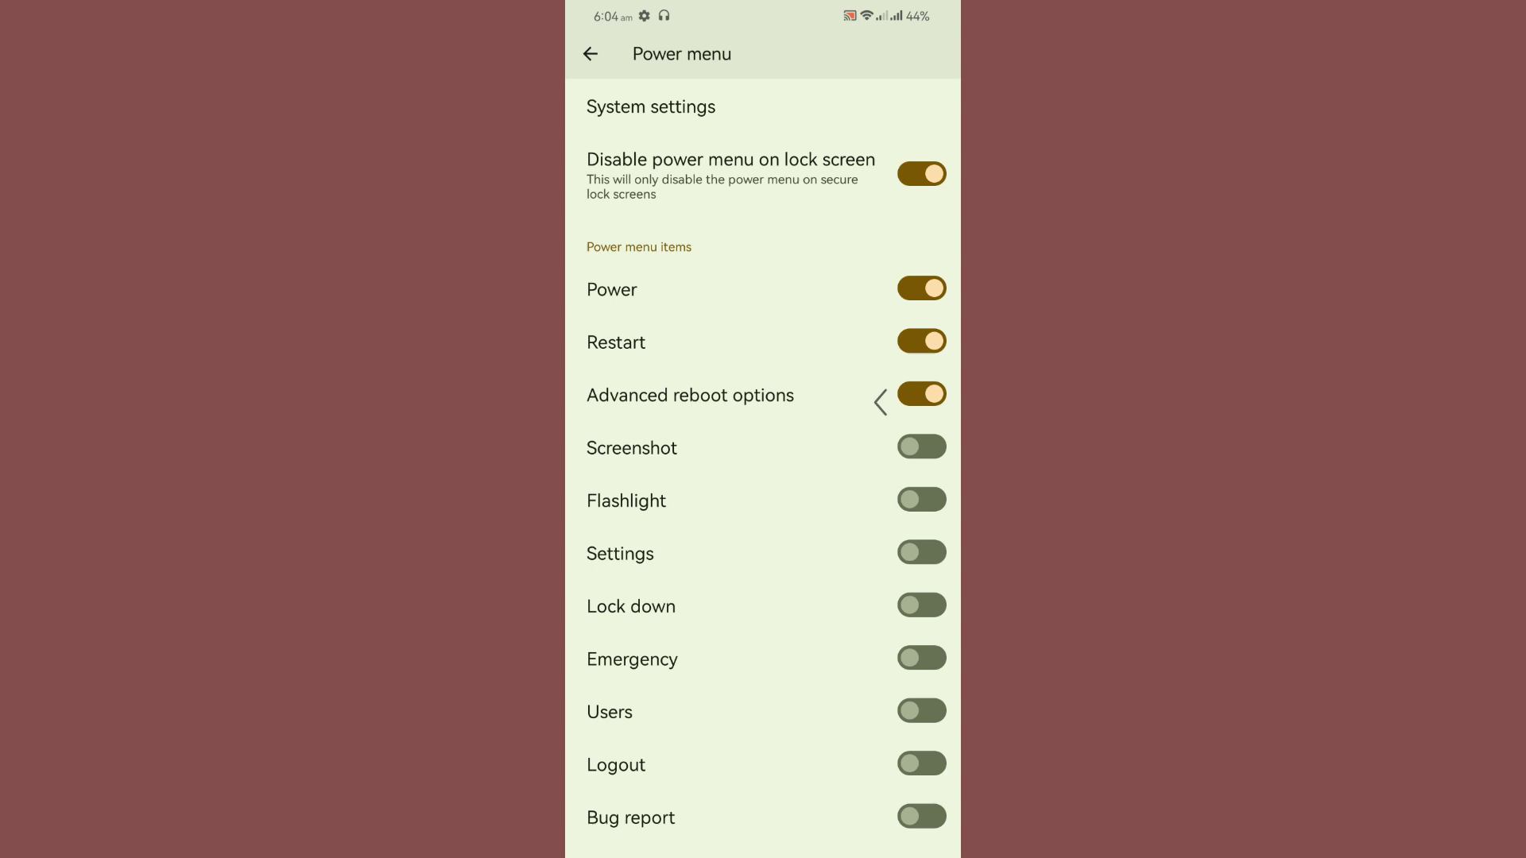
left_click(764, 481)
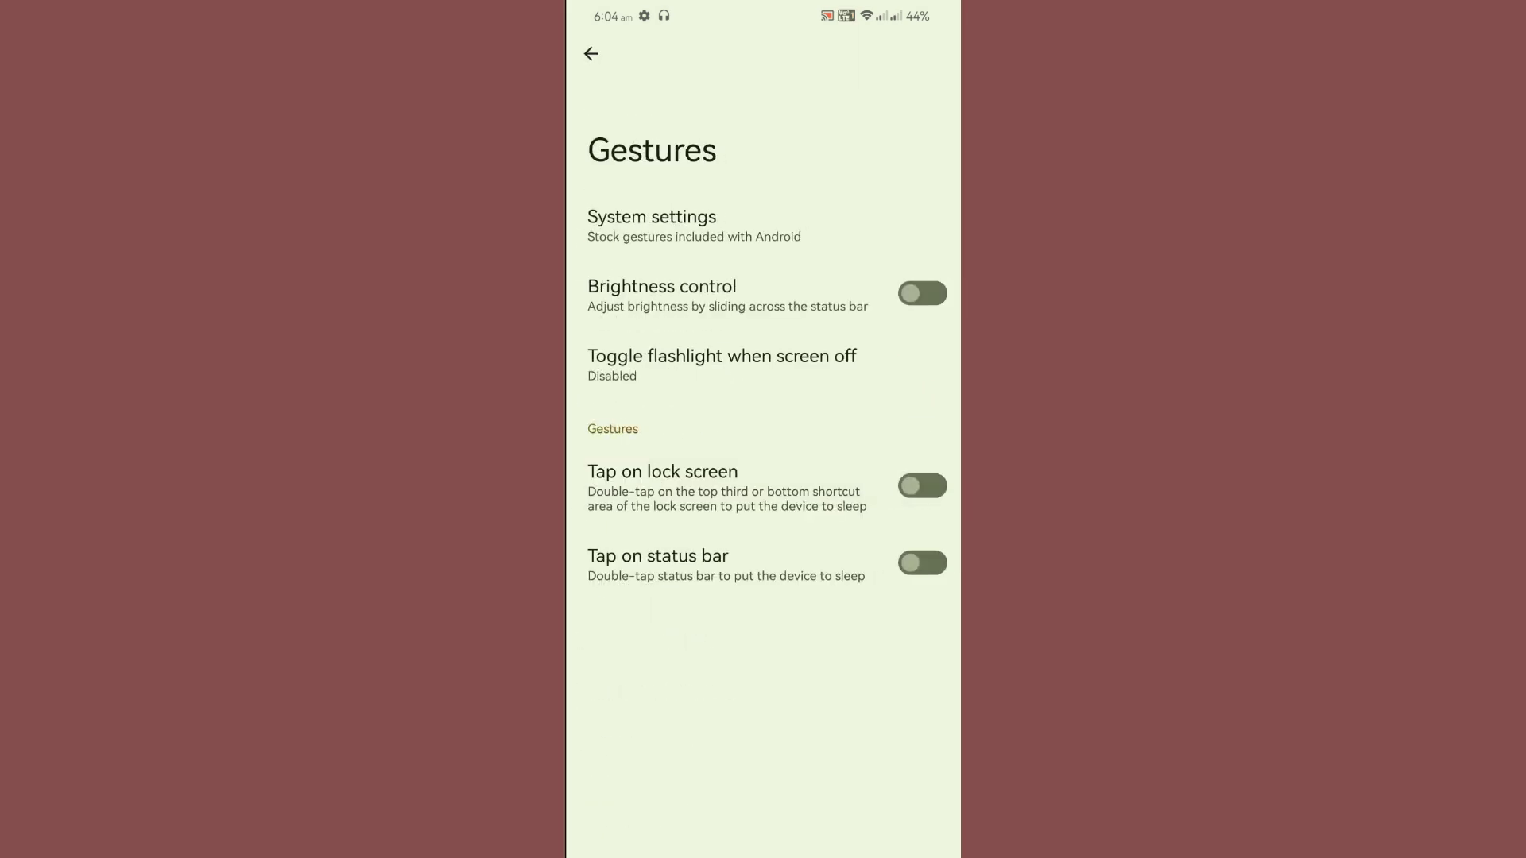
left_click_drag(959, 431, 894, 431)
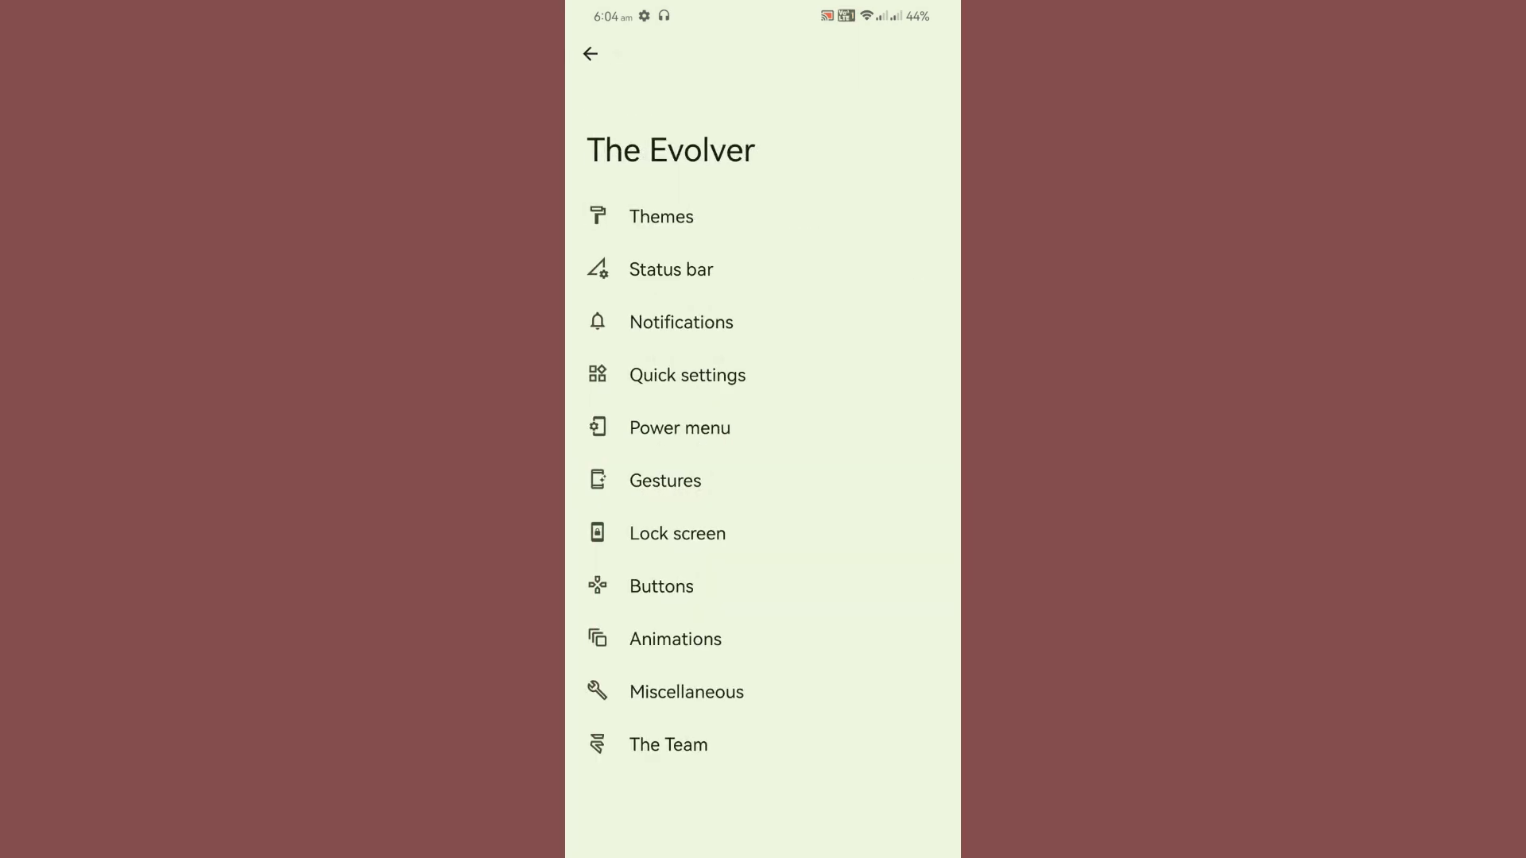
View the Lock screen and Buttons pages, swiping back to The Evolver list.
left_click(677, 532)
scroll(763, 477, "down", 2)
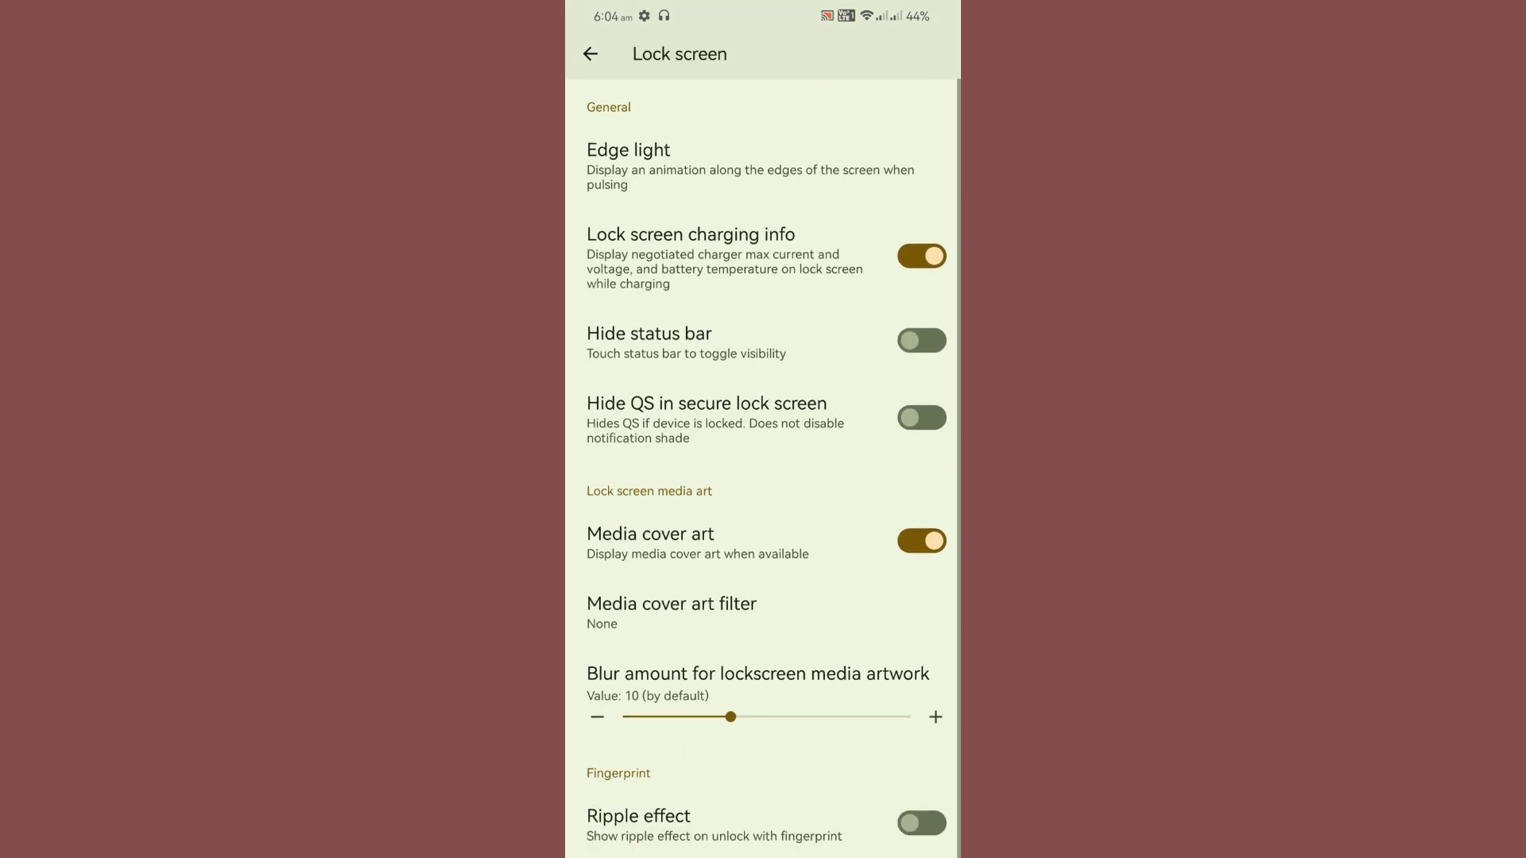
left_click_drag(960, 411, 894, 411)
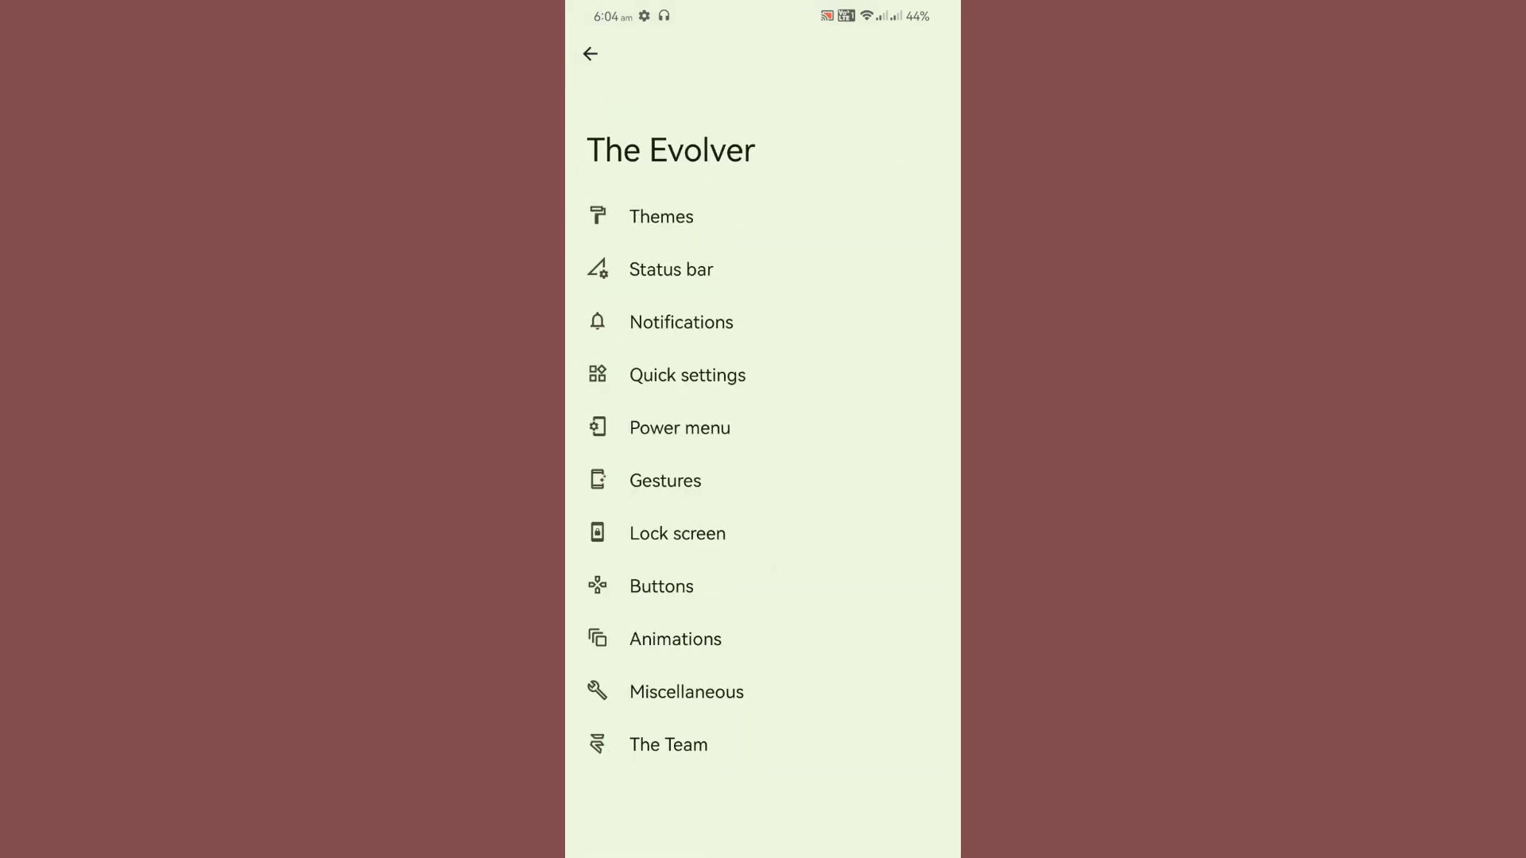
left_click(662, 586)
scroll(763, 477, "down", 1)
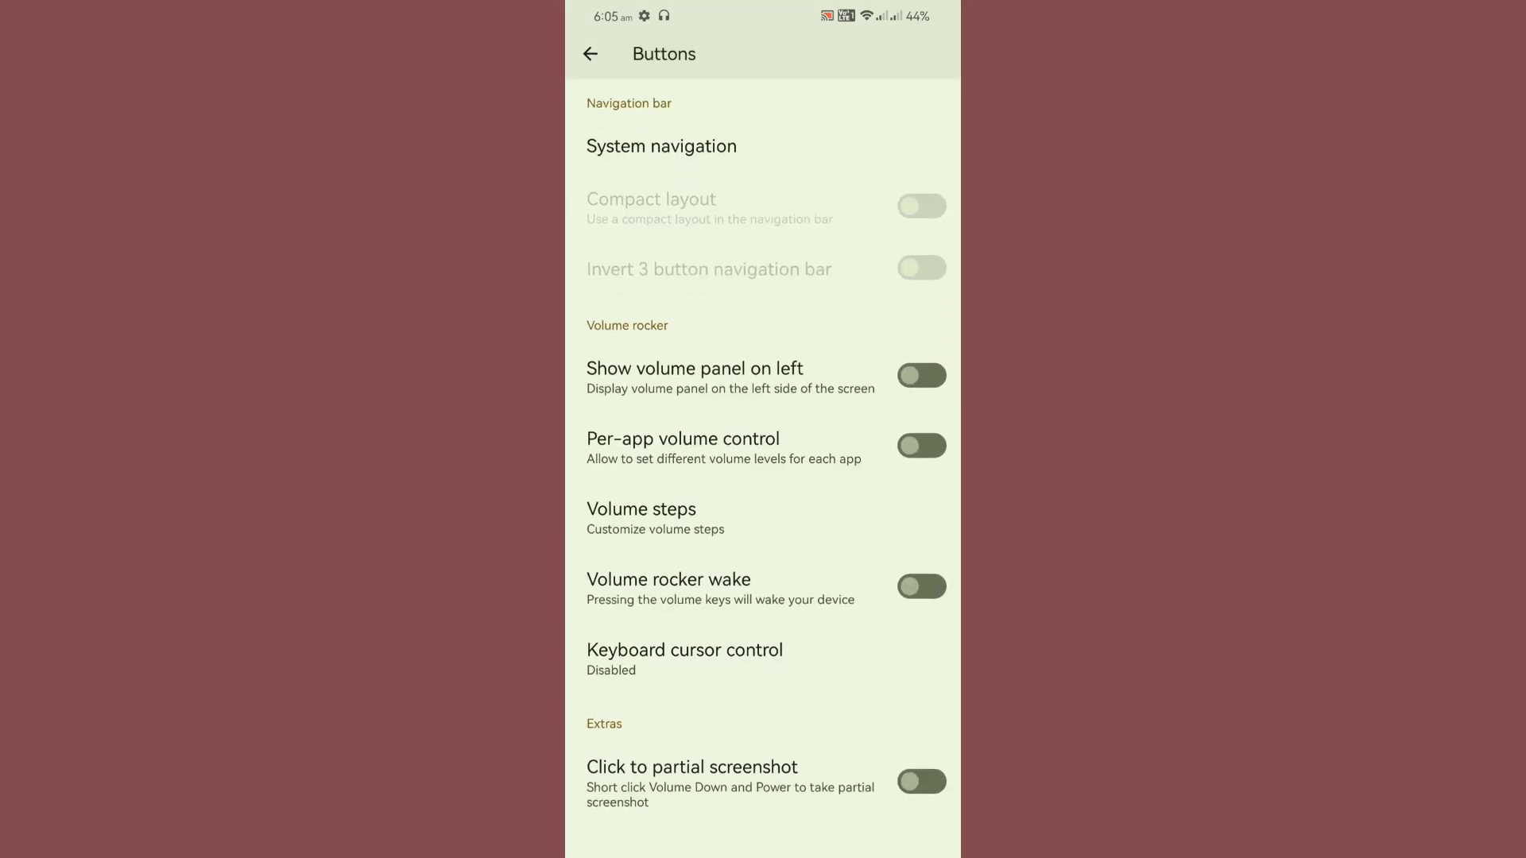
left_click_drag(960, 418, 894, 417)
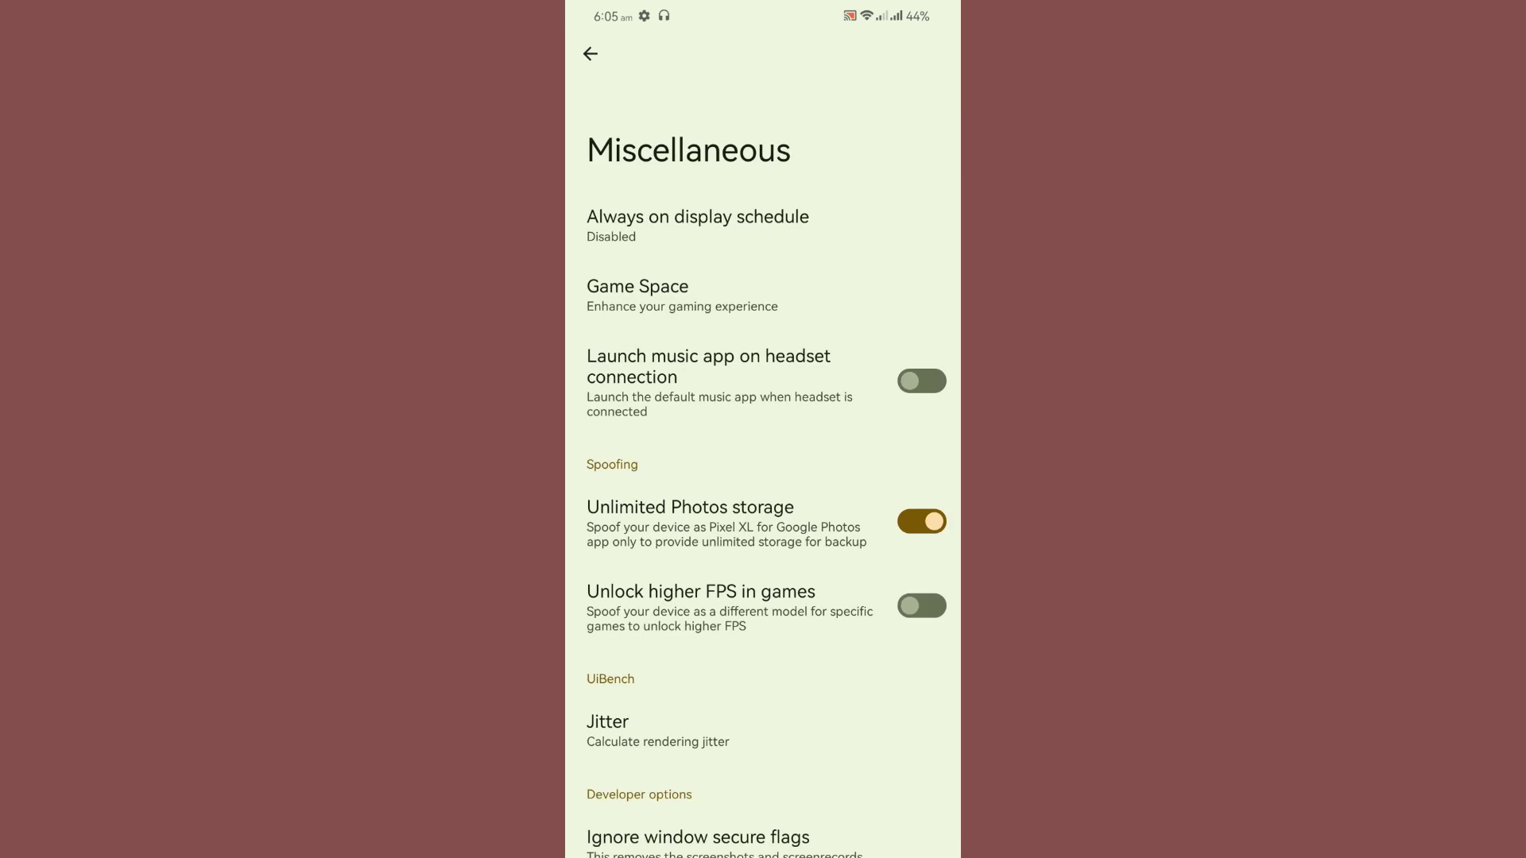
scroll(764, 477, "down", 2)
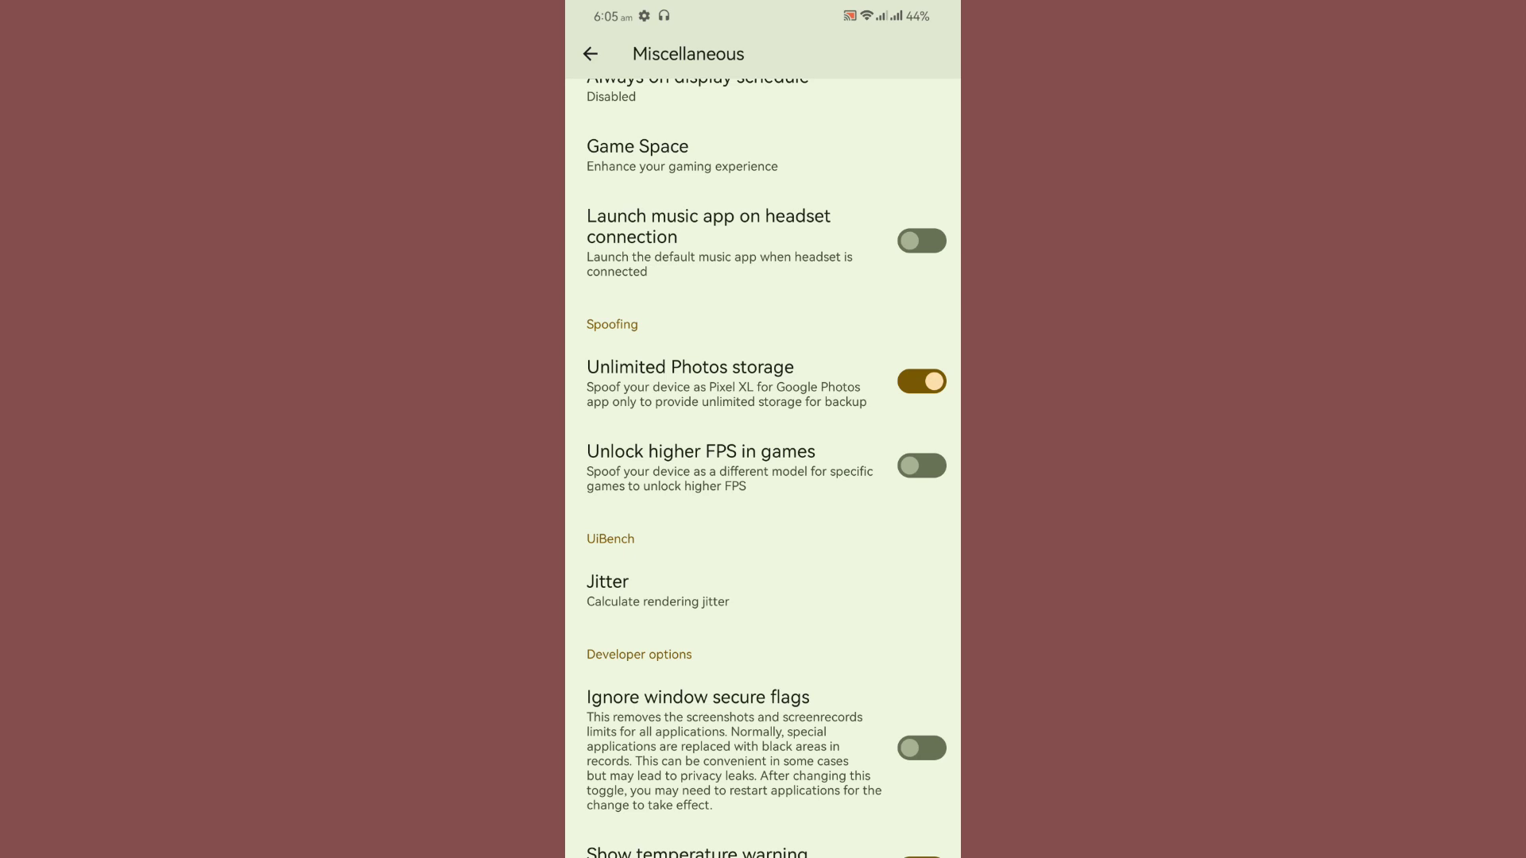
scroll(763, 477, "down", 2)
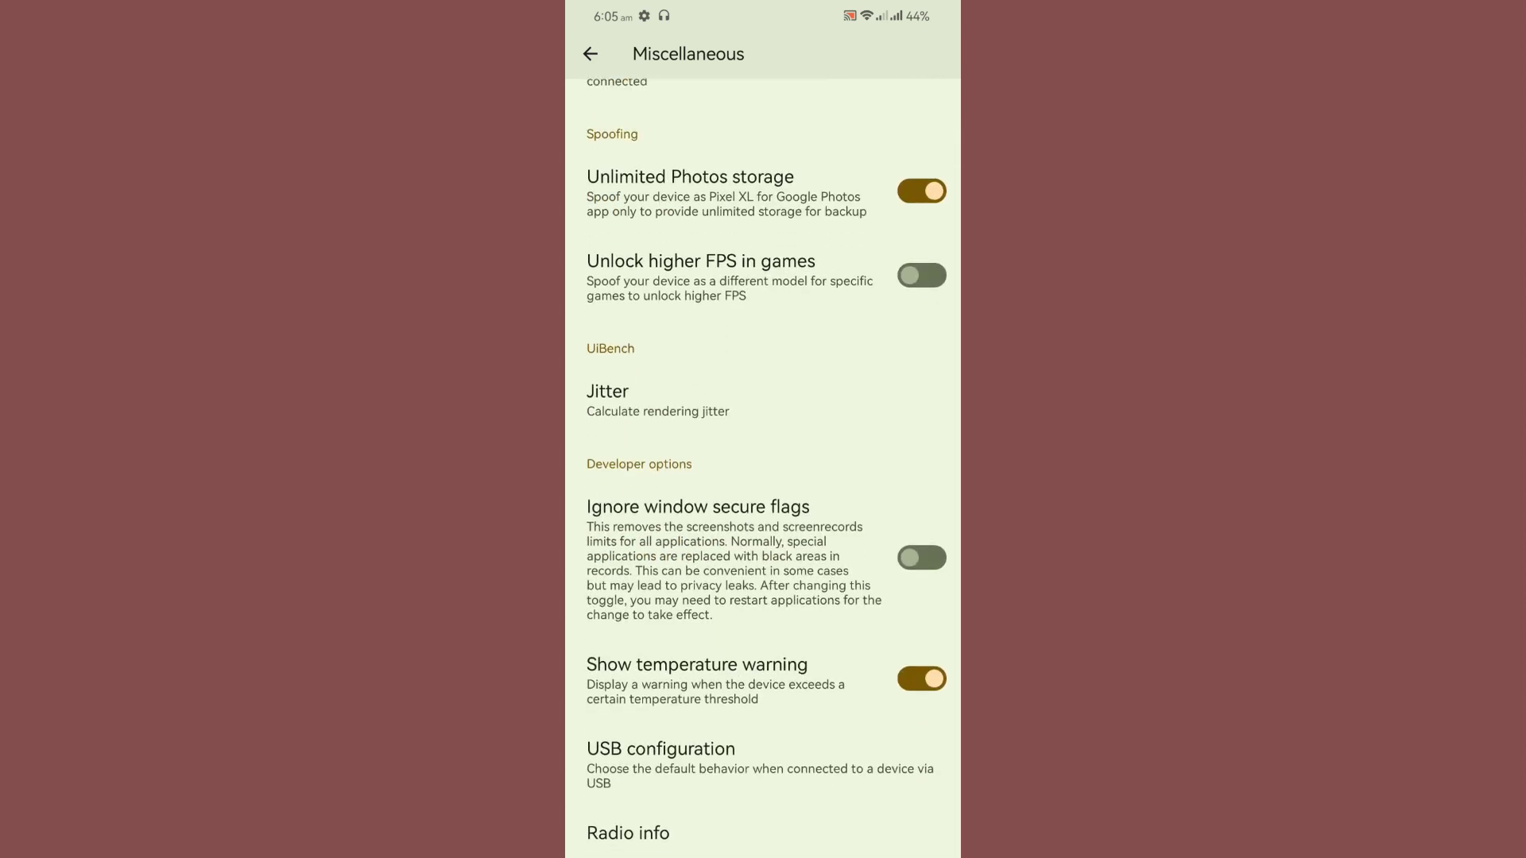
Back out of Miscellaneous and The Evolver to the main Settings list.
key("Escape")
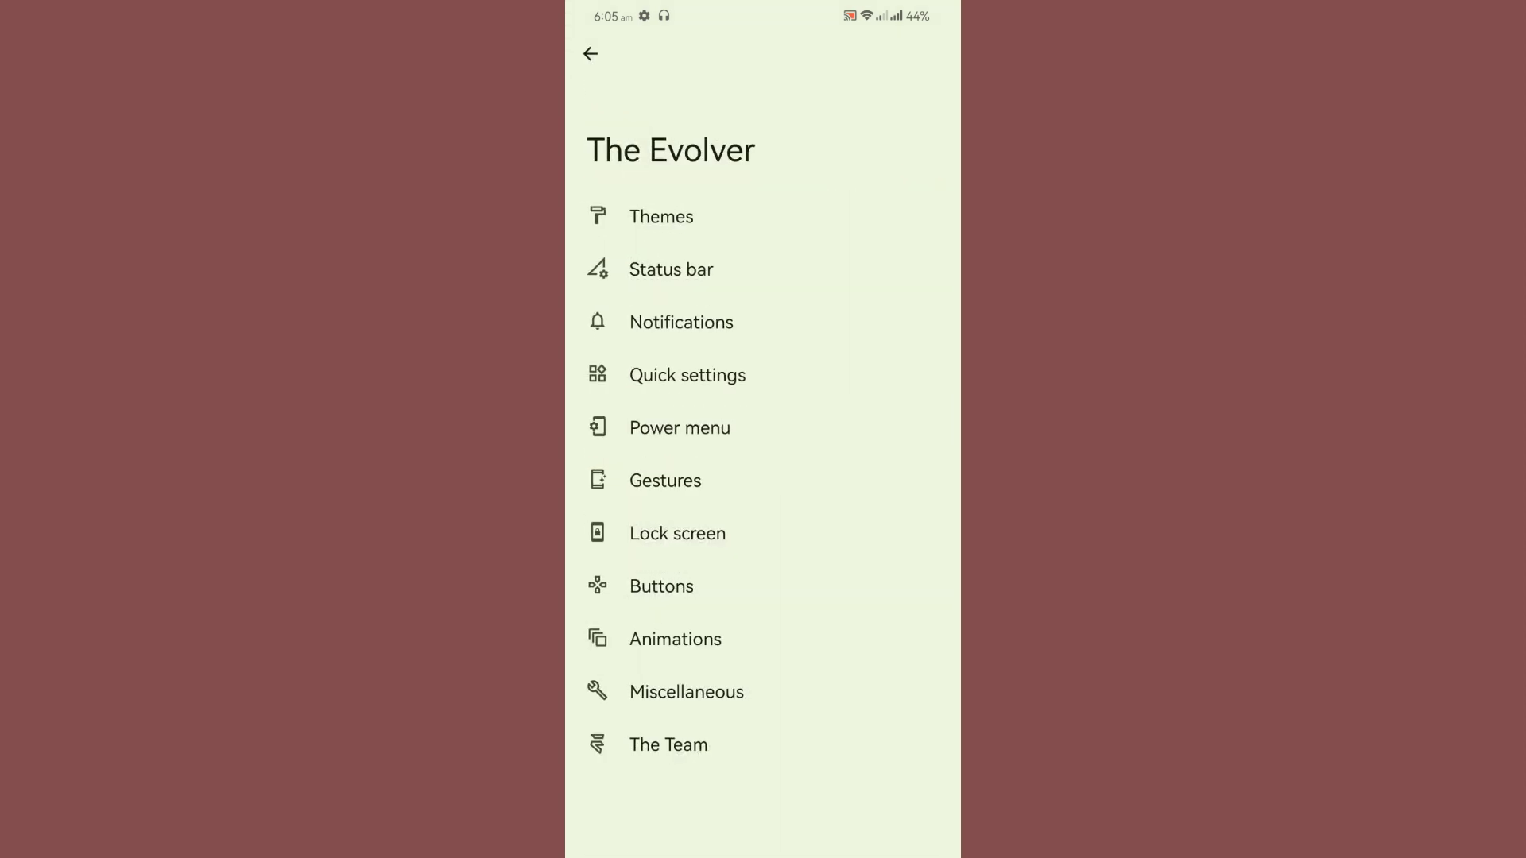
key("Escape")
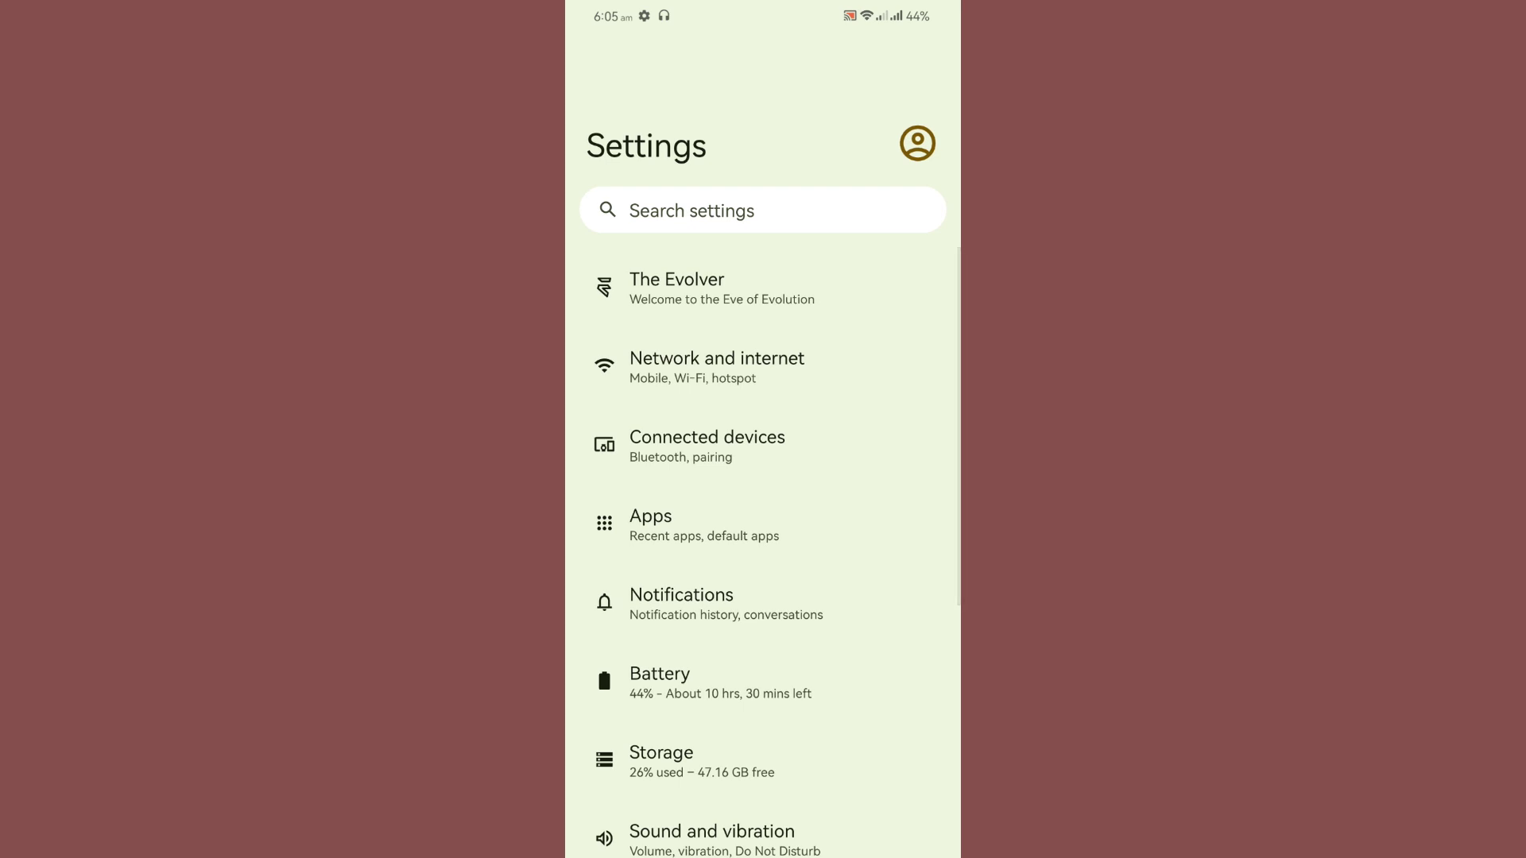
scroll(764, 477, "down", 3)
scroll(763, 477, "down", 3)
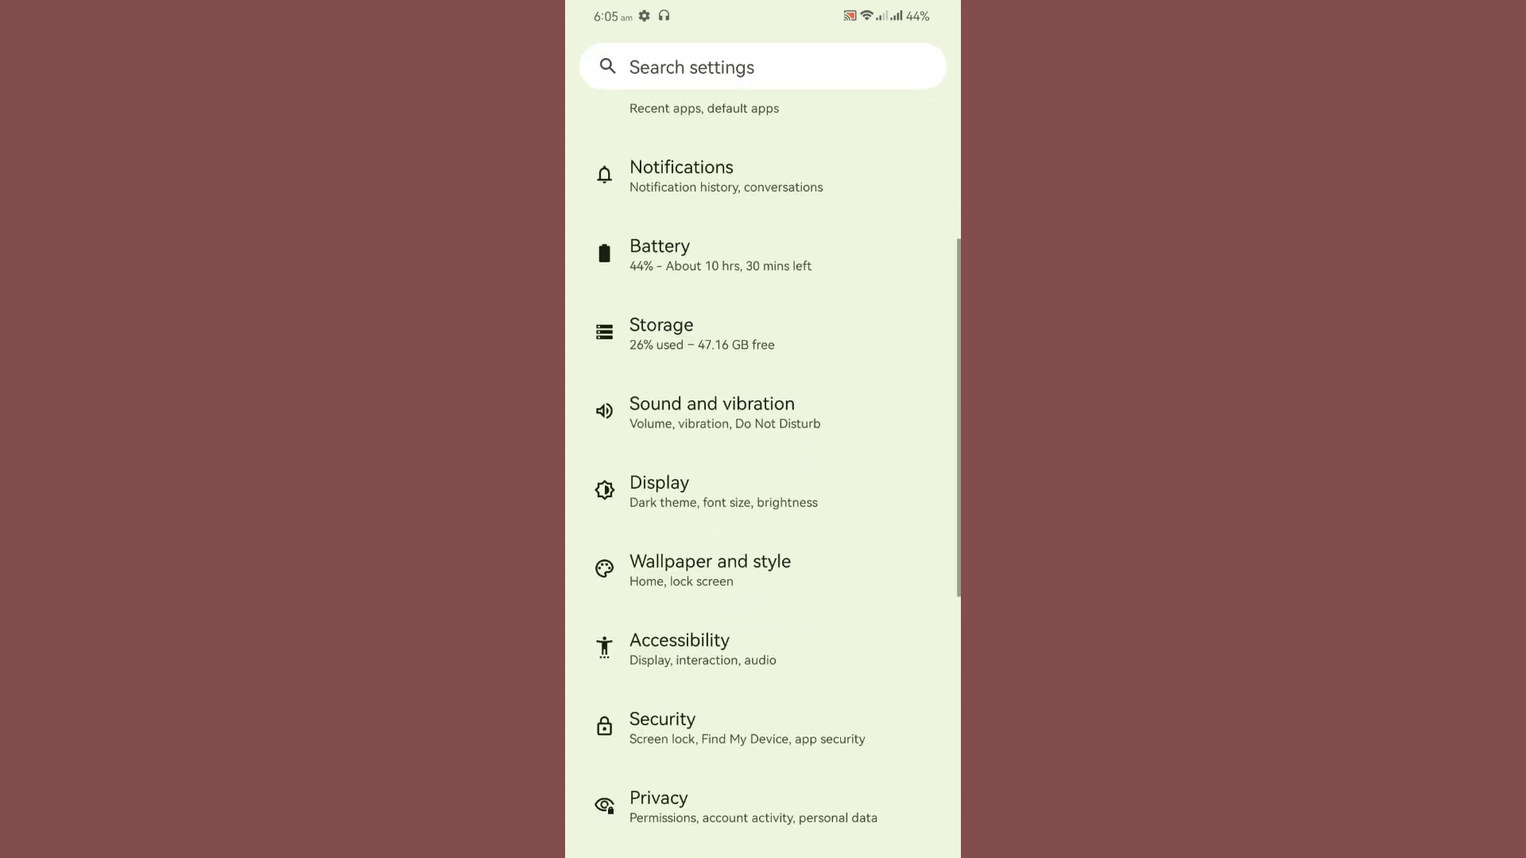
scroll(763, 477, "down", 1)
scroll(764, 477, "down", 2)
Open Security, check the PIN screen lock, and view More security settings.
left_click(715, 565)
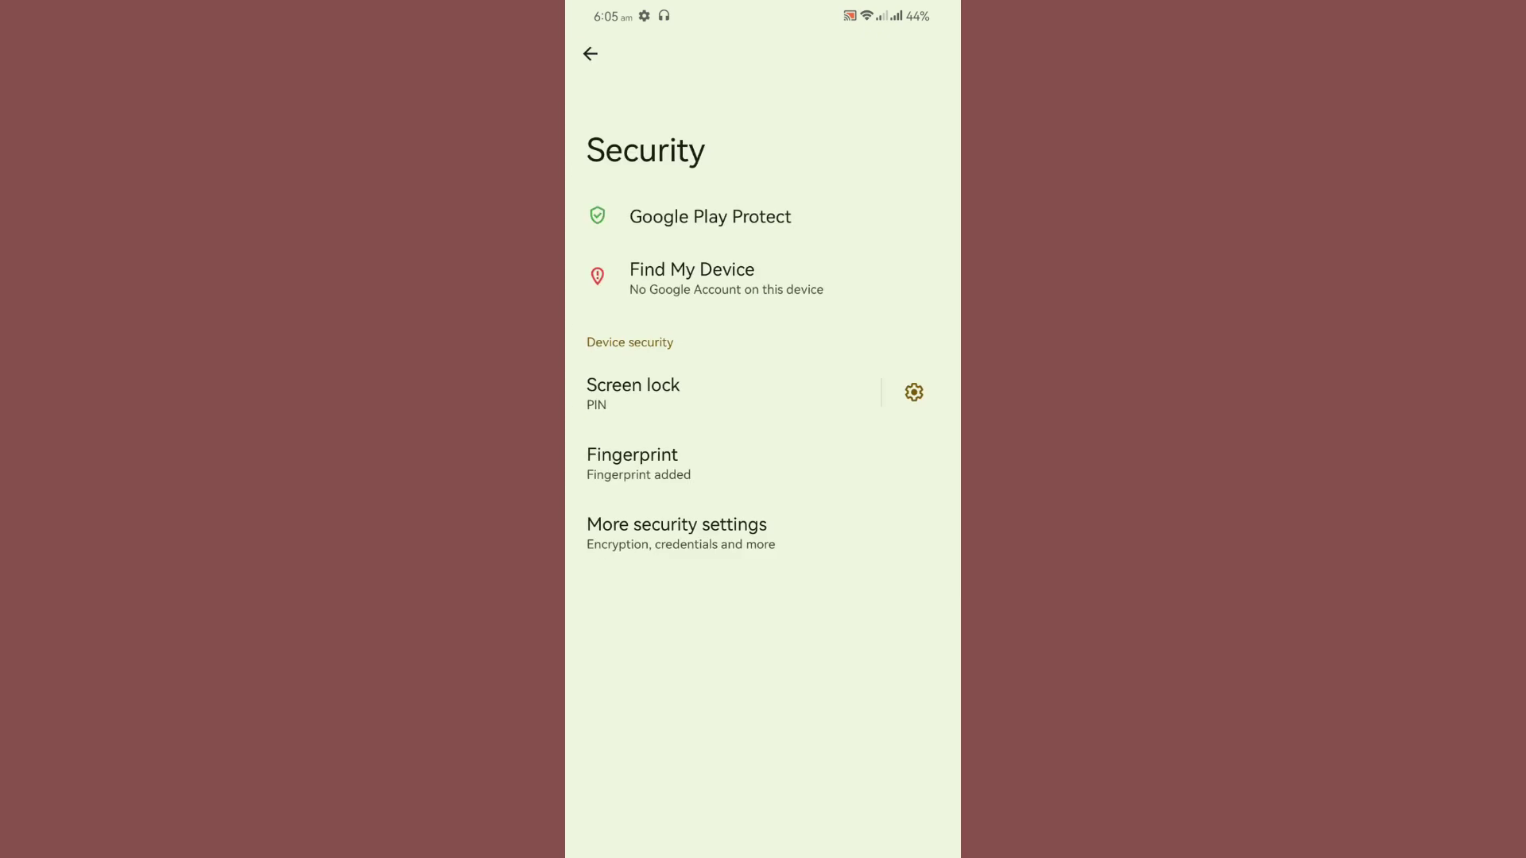
left_click(715, 394)
left_click(715, 534)
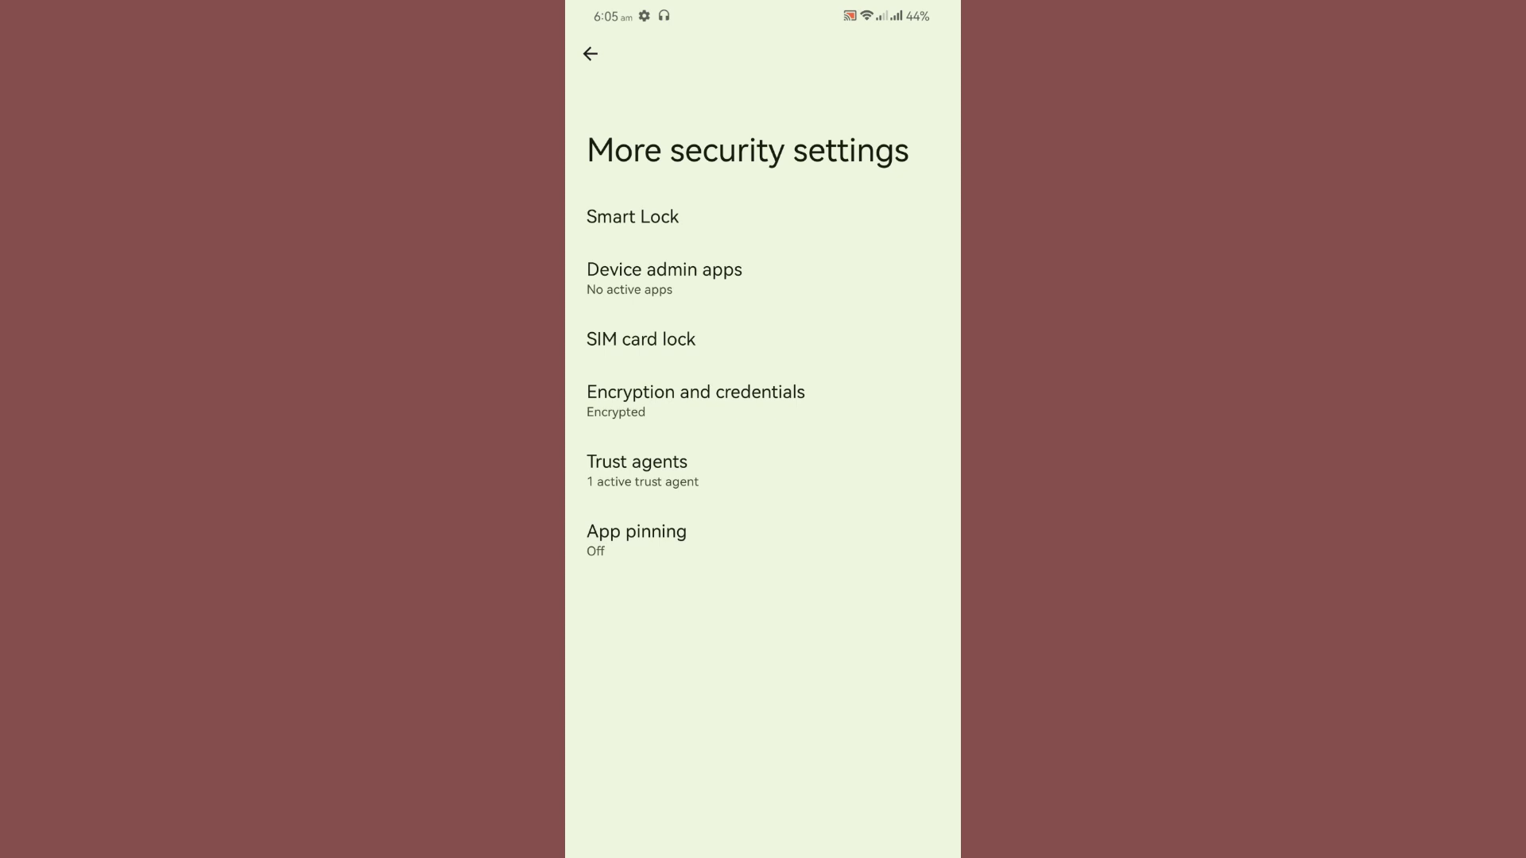
left_click_drag(959, 437, 906, 436)
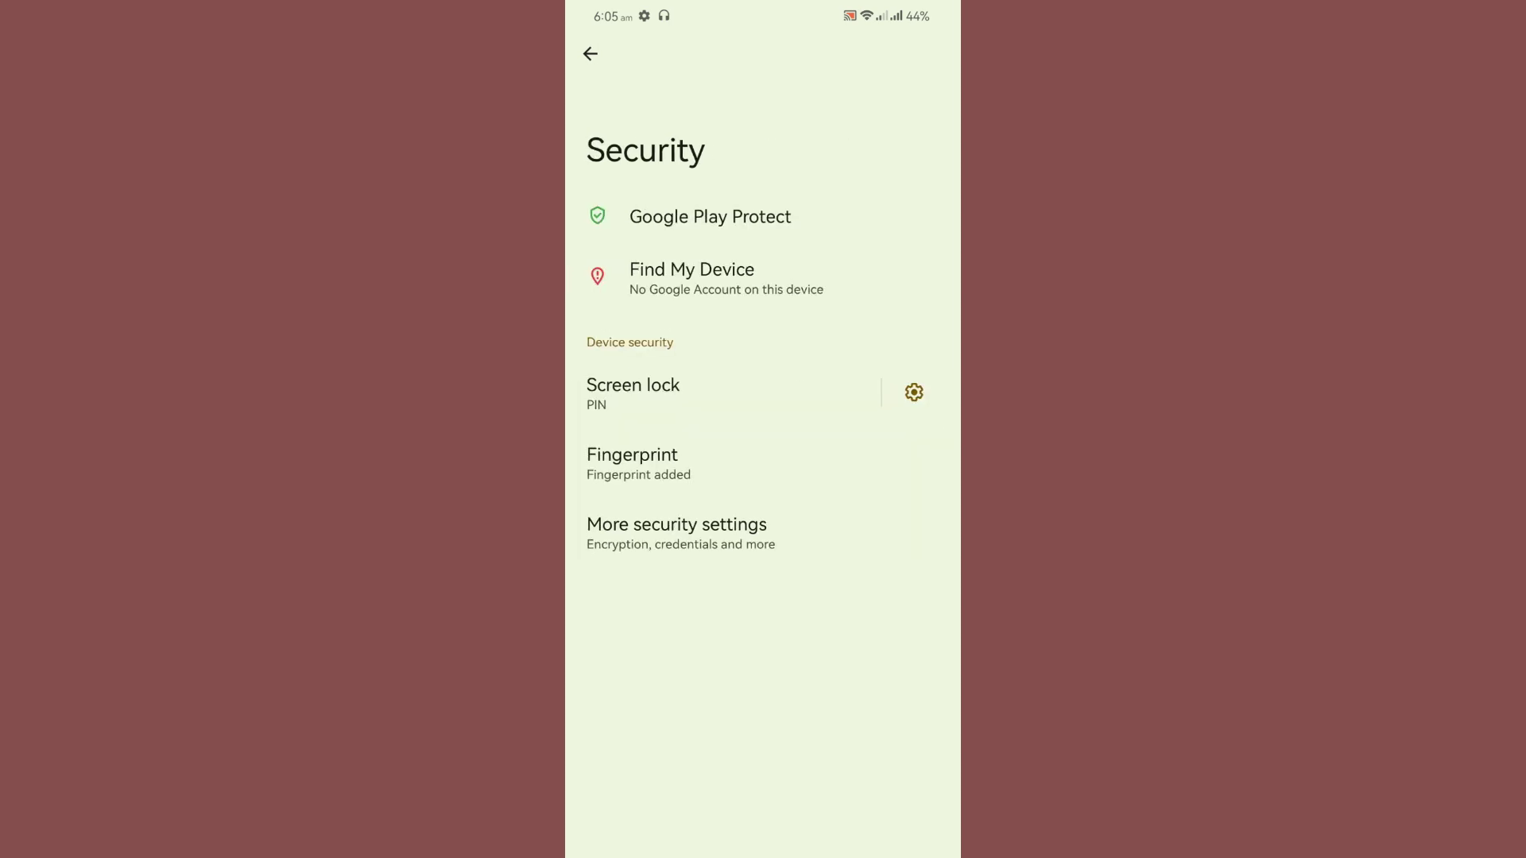
Back out of Security and the Settings list to reach the orchid-wallpaper home screen.
left_click_drag(959, 466, 906, 464)
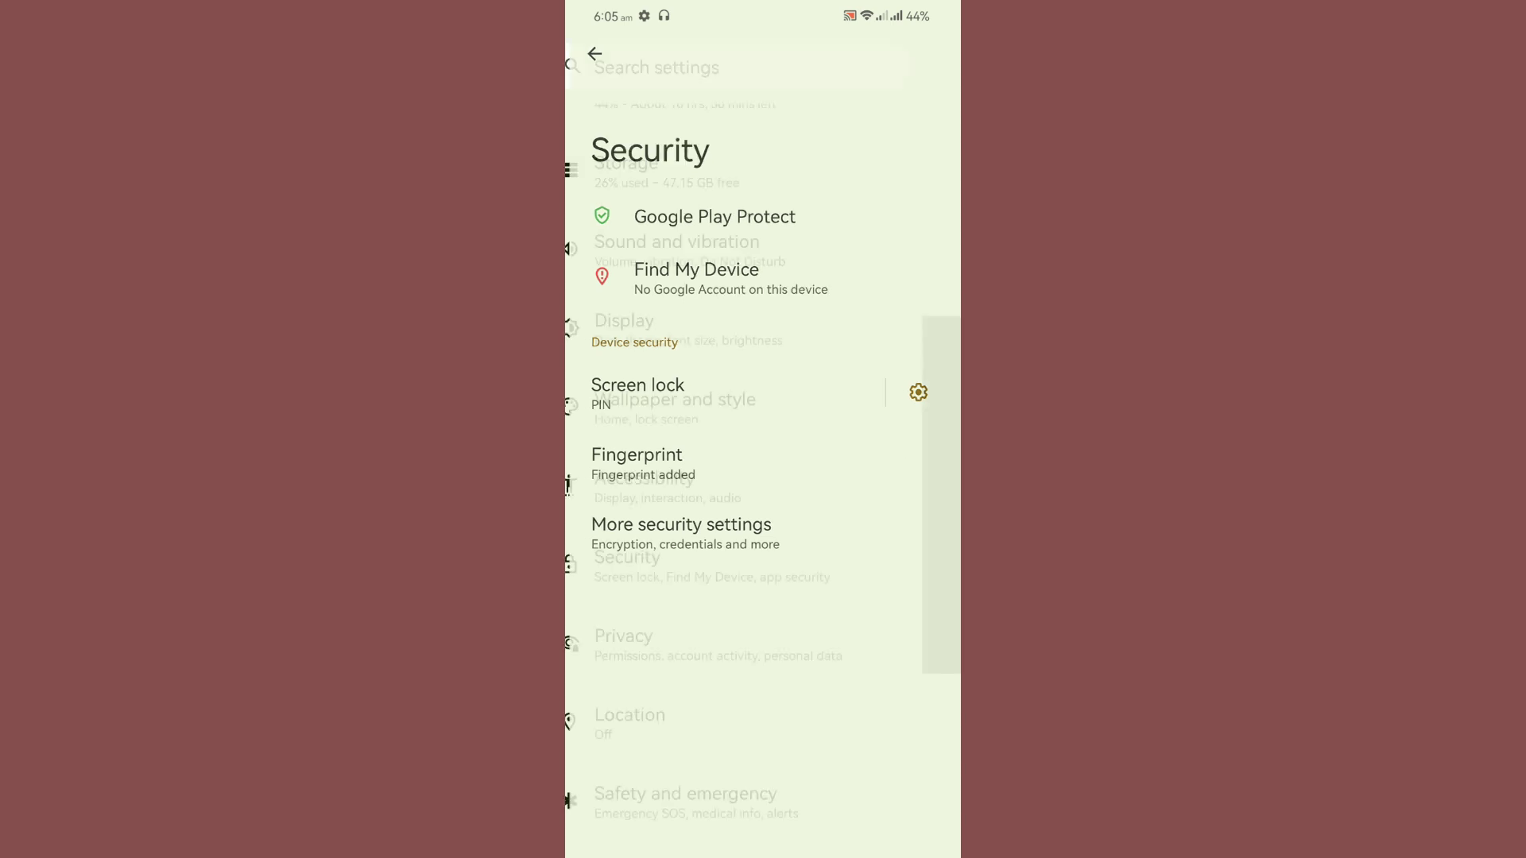
scroll(763, 477, "down", 3)
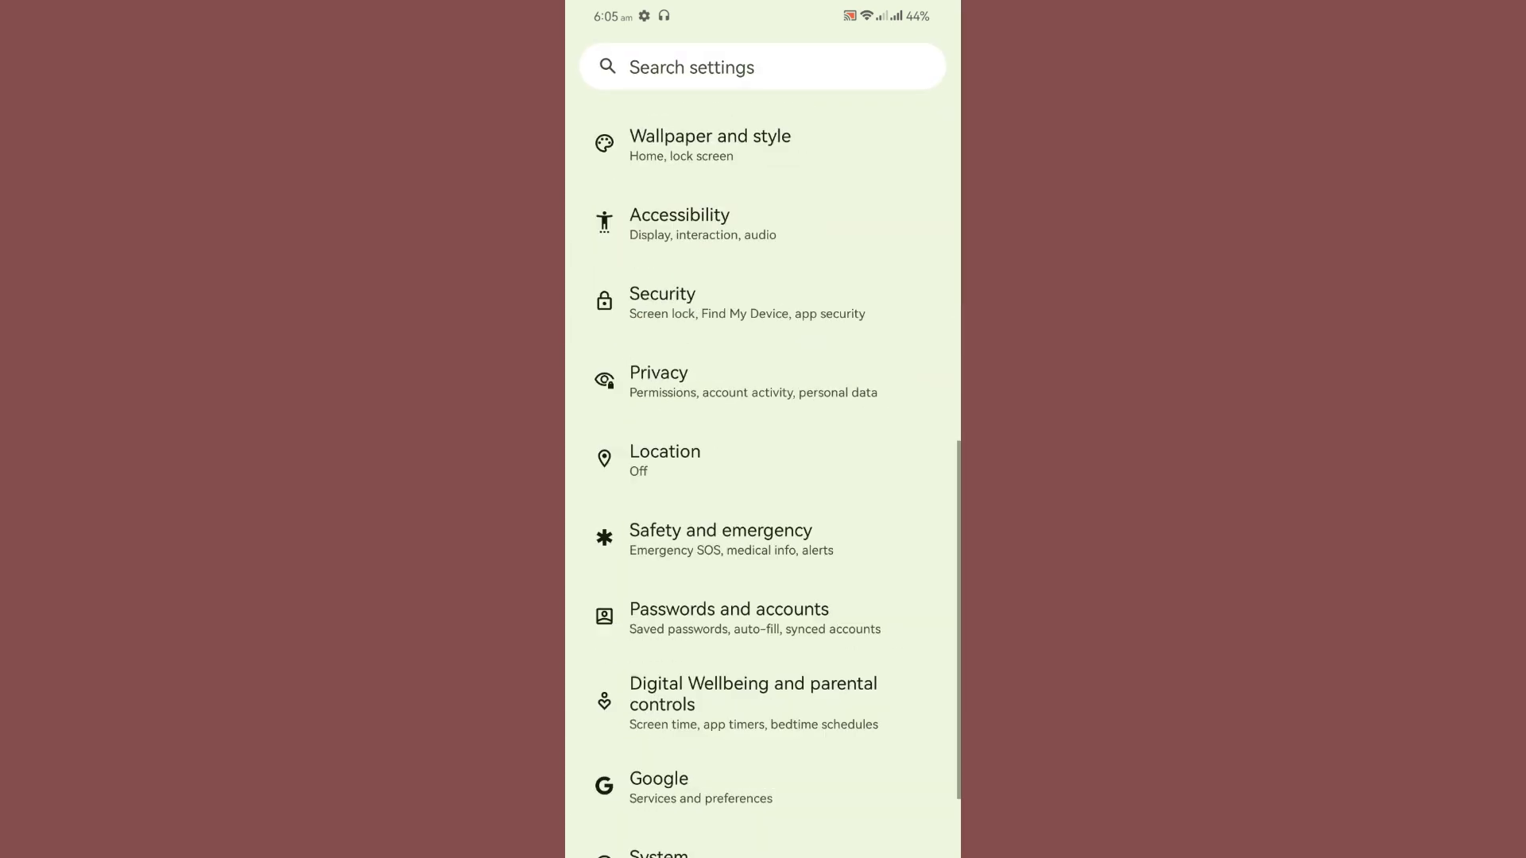
scroll(763, 478, "up", 5)
scroll(764, 477, "up", 3)
left_click_drag(958, 465, 906, 466)
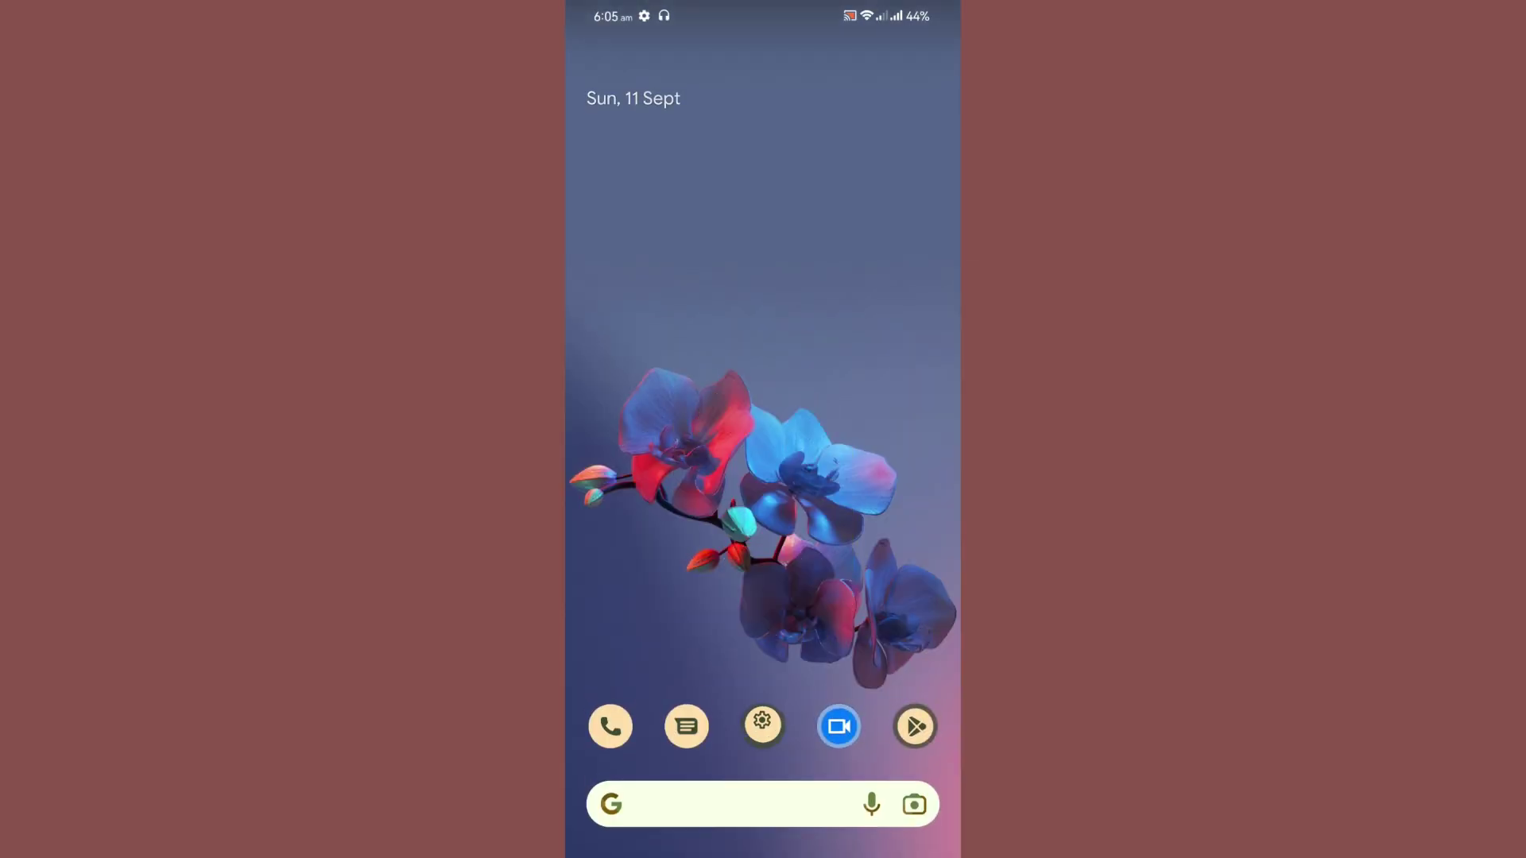